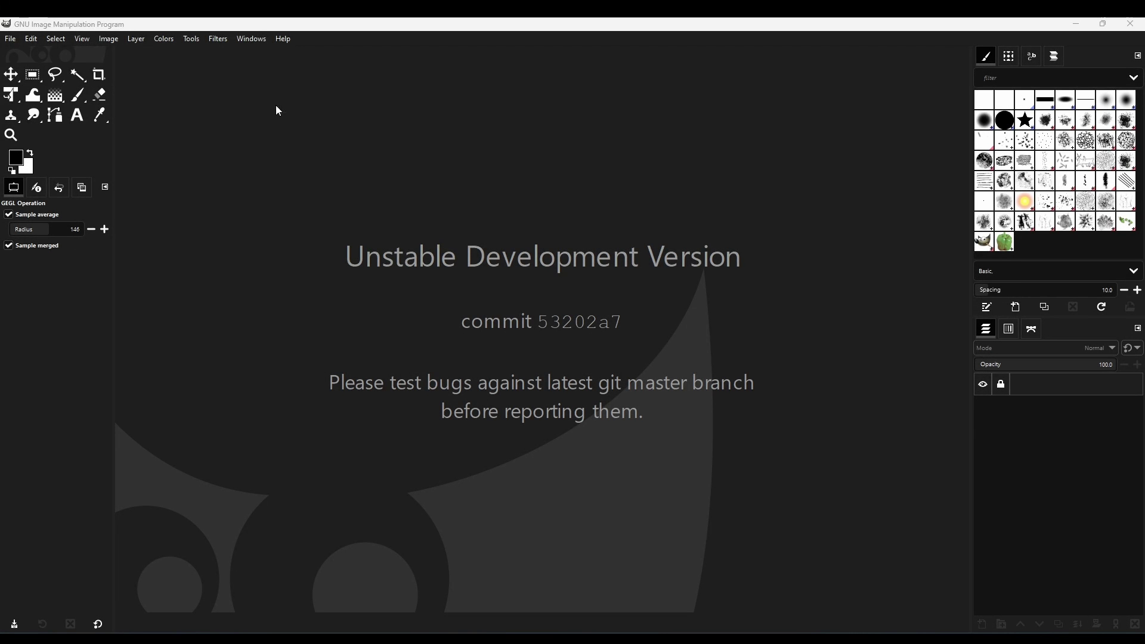
Remove the dialogs docked below the toolbox, narrow it to one column and move the divider above the layers dock
{"action": "left_click_drag", "start_coordinate": [13, 187], "coordinate": [314, 187]}
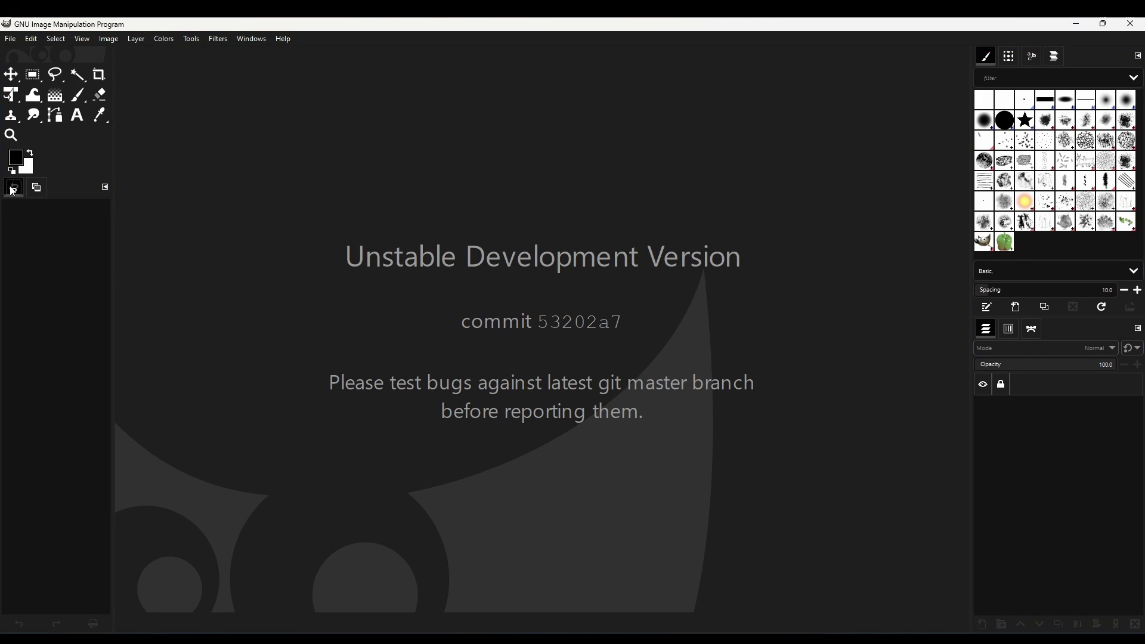
{"action": "left_click_drag", "start_coordinate": [23, 187], "coordinate": [308, 217]}
{"action": "left_click", "coordinate": [419, 106]}
{"action": "left_click", "coordinate": [361, 128]}
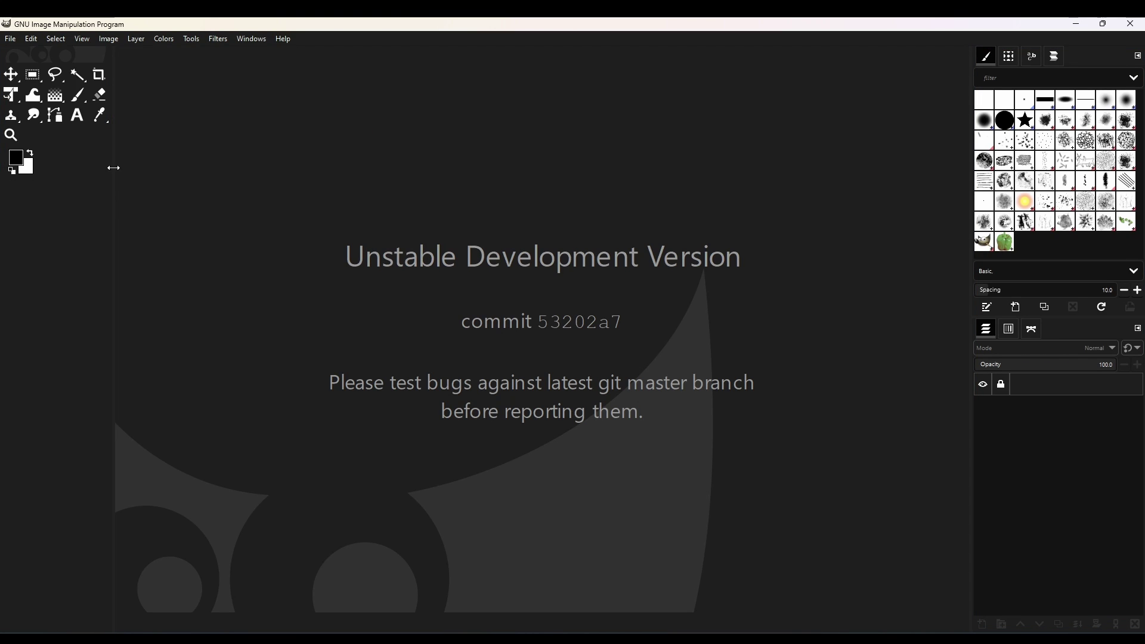
{"action": "left_click_drag", "start_coordinate": [113, 168], "coordinate": [34, 168]}
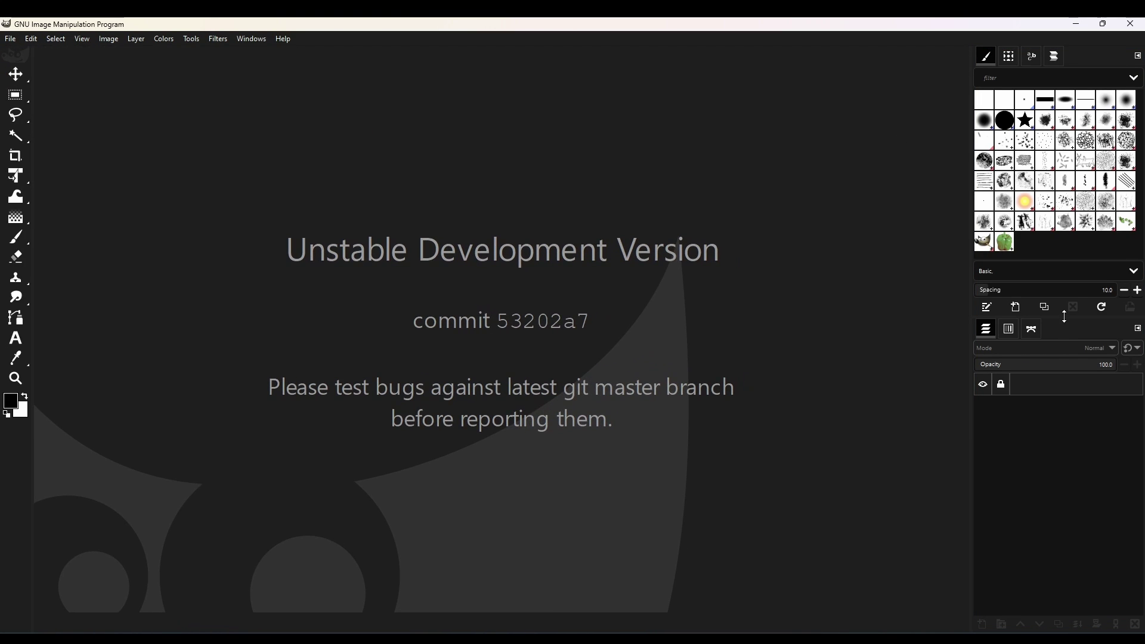
{"action": "left_click_drag", "start_coordinate": [1066, 318], "coordinate": [1065, 337]}
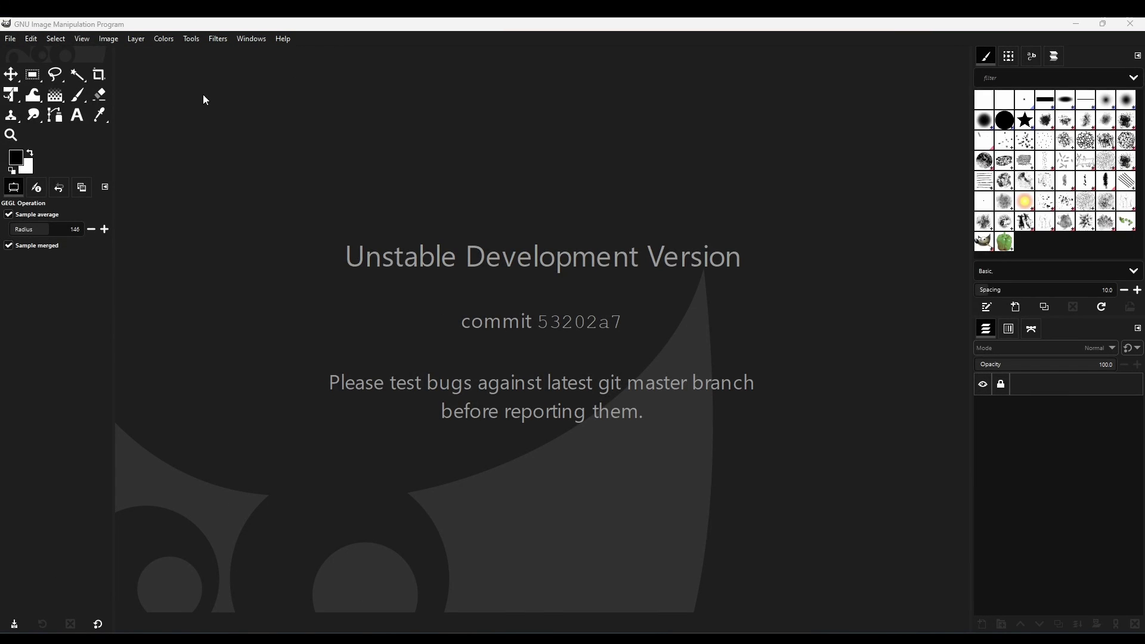
Clear the dialogs docked under the toolbox to leave a single column of tools, and give the brushes dock more height
{"action": "left_click_drag", "start_coordinate": [13, 188], "coordinate": [190, 230]}
{"action": "left_click_drag", "start_coordinate": [303, 107], "coordinate": [298, 98]}
{"action": "left_click_drag", "start_coordinate": [14, 188], "coordinate": [308, 217]}
{"action": "left_click", "coordinate": [360, 129]}
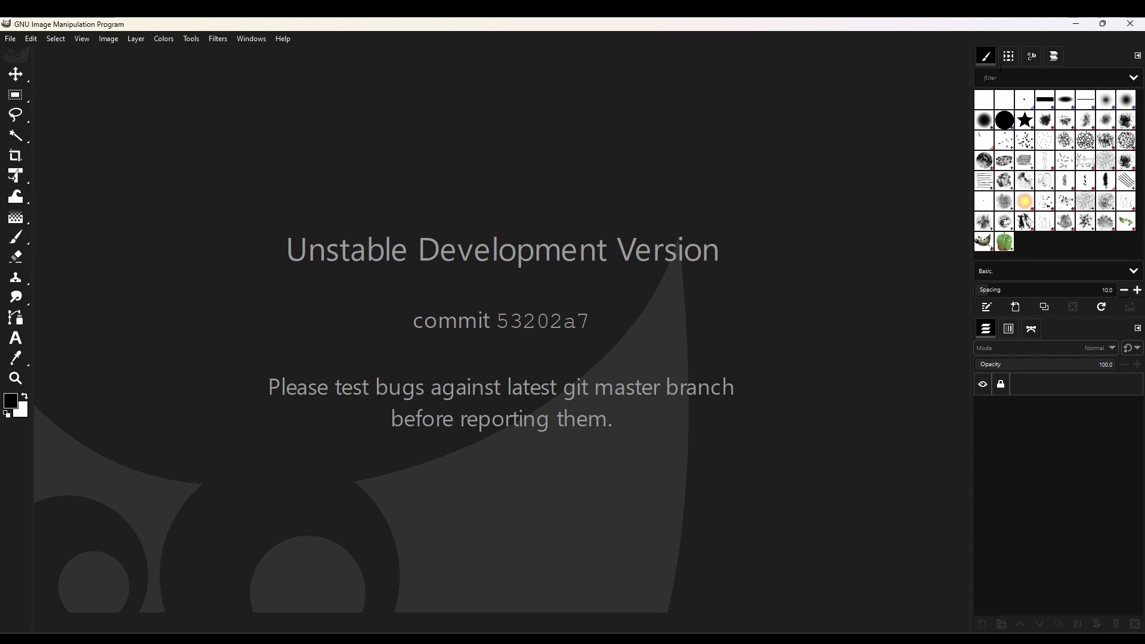
{"action": "left_click_drag", "start_coordinate": [1064, 316], "coordinate": [1066, 334]}
Reopen the Tool Options dialog, activate the Paintbrush, and dock Tool Options as its own column beside the toolbox
{"action": "left_click", "coordinate": [251, 39]}
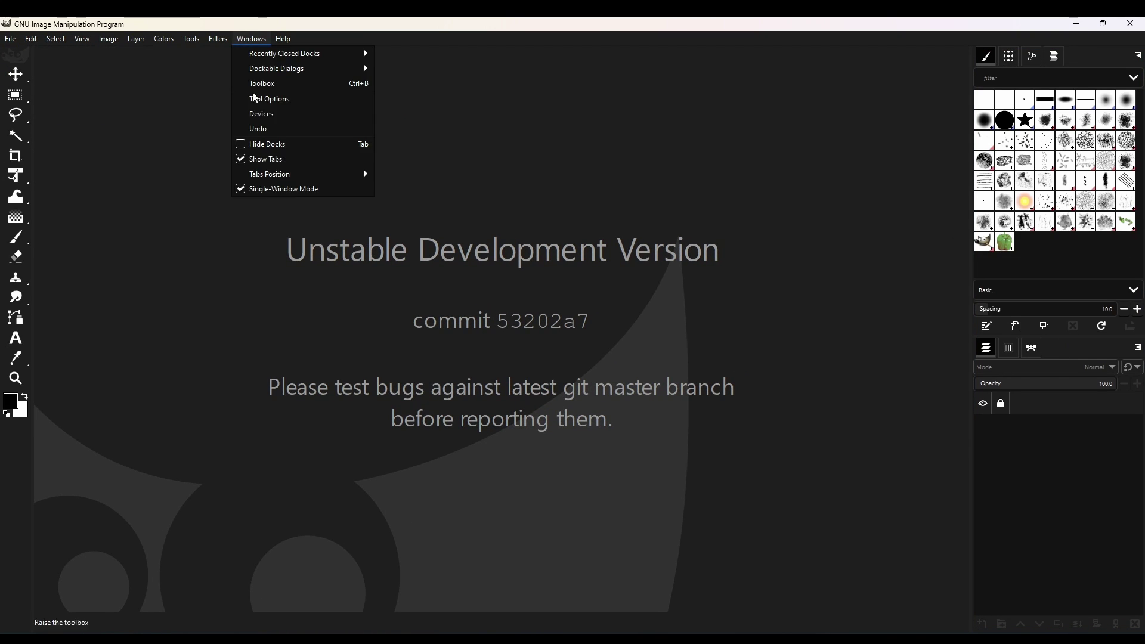
{"action": "left_click", "coordinate": [286, 98]}
{"action": "left_click_drag", "start_coordinate": [296, 115], "coordinate": [977, 56]}
{"action": "left_click", "coordinate": [24, 239]}
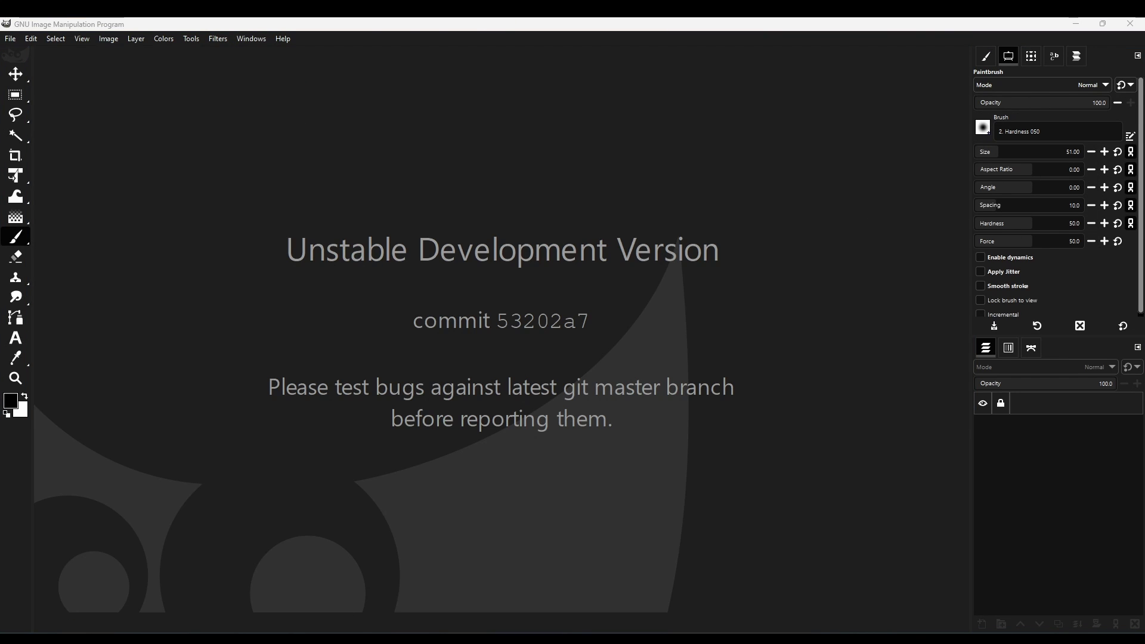
{"action": "left_click_drag", "start_coordinate": [1008, 56], "coordinate": [41, 152]}
Override the icon sizes set by the theme in the preferences and set them to Small
{"action": "left_click", "coordinate": [31, 38]}
{"action": "left_click", "coordinate": [72, 356]}
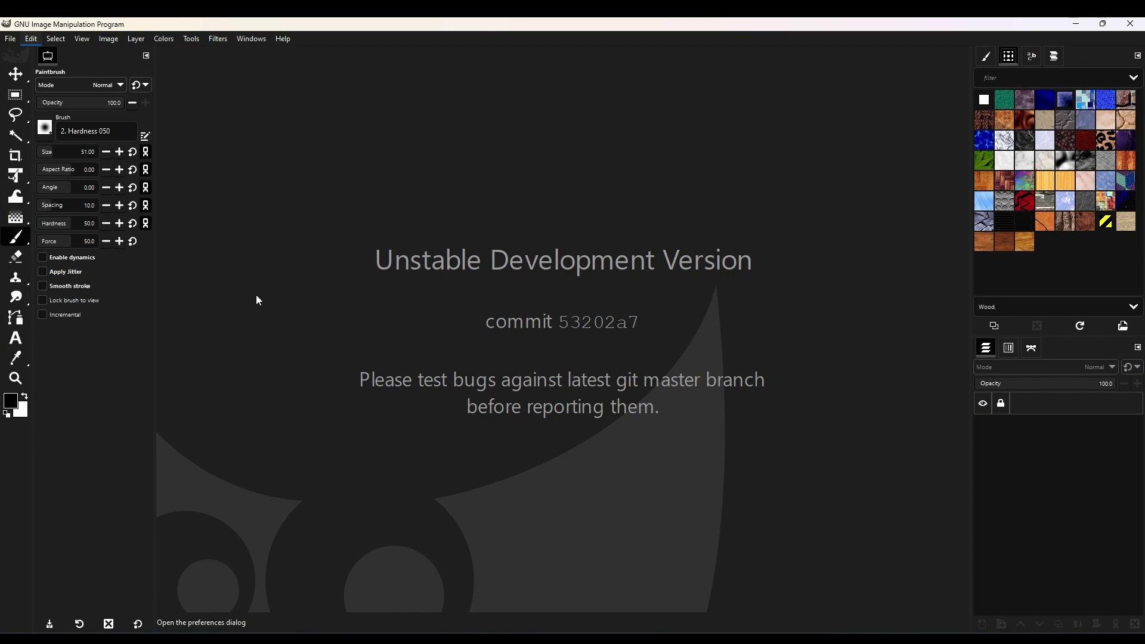
{"action": "left_click", "coordinate": [255, 254]}
{"action": "left_click", "coordinate": [506, 448]}
{"action": "left_click_drag", "start_coordinate": [506, 464], "coordinate": [348, 464]}
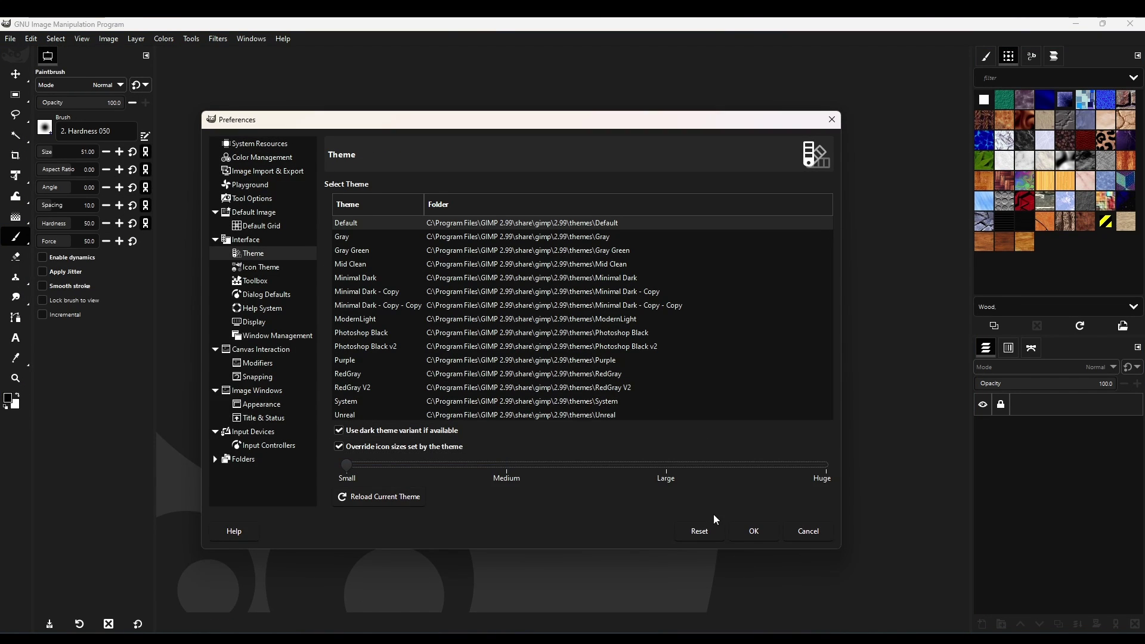
{"action": "left_click", "coordinate": [752, 530]}
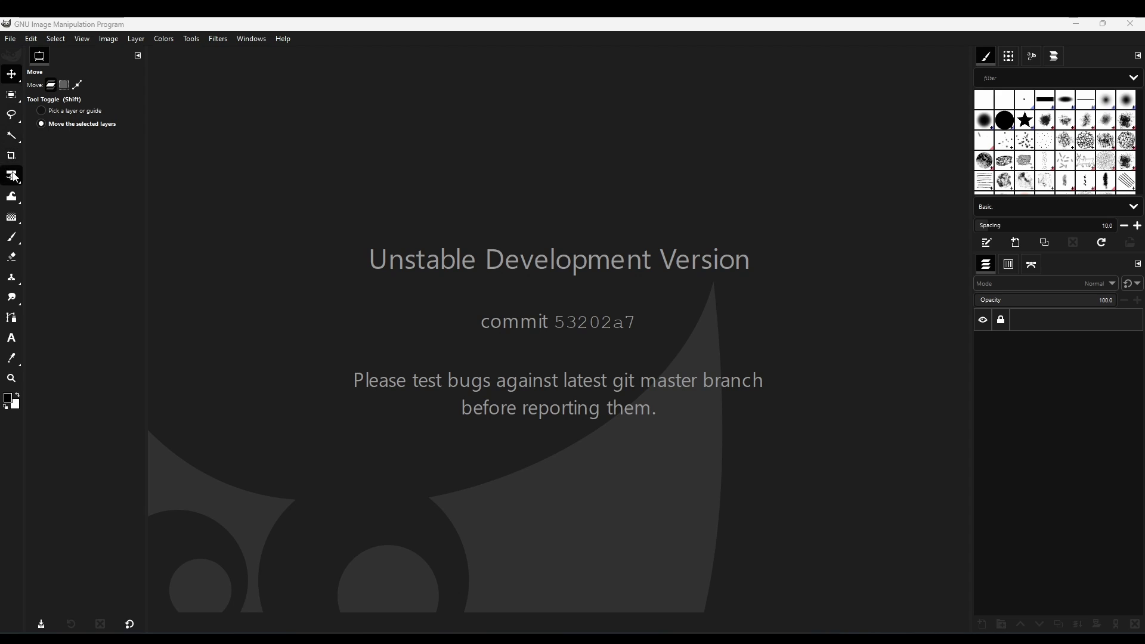
Select the Rotate tool from the transform tool group
{"action": "mouse_move", "coordinate": [12, 176]}
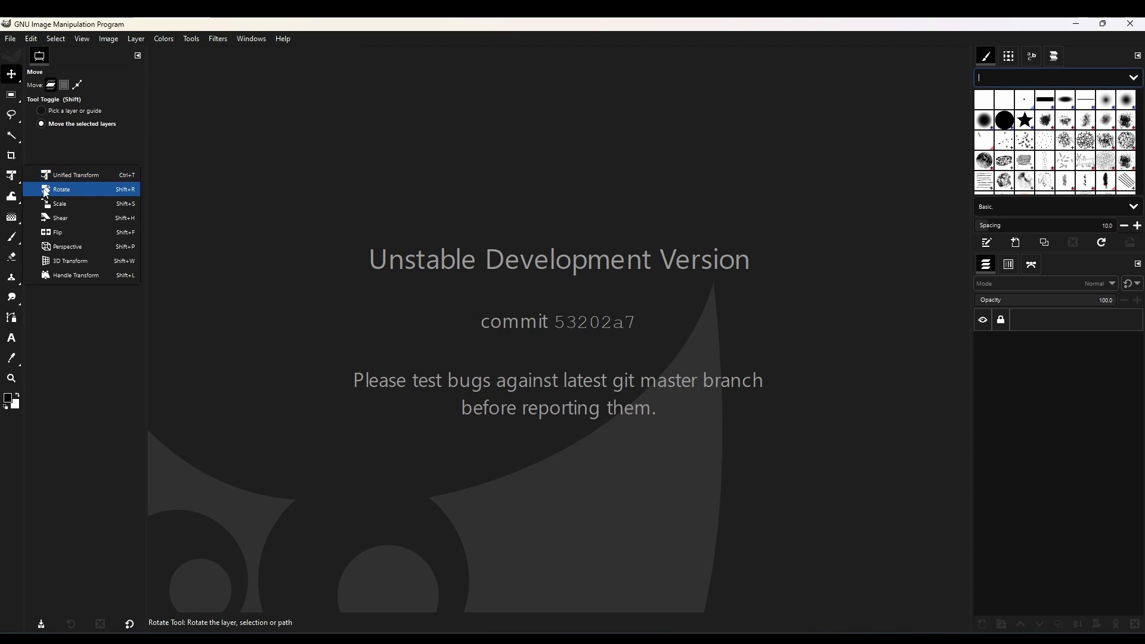
{"action": "left_click", "coordinate": [80, 190]}
{"action": "mouse_move", "coordinate": [12, 176]}
{"action": "left_click", "coordinate": [72, 175]}
{"action": "left_click", "coordinate": [59, 195]}
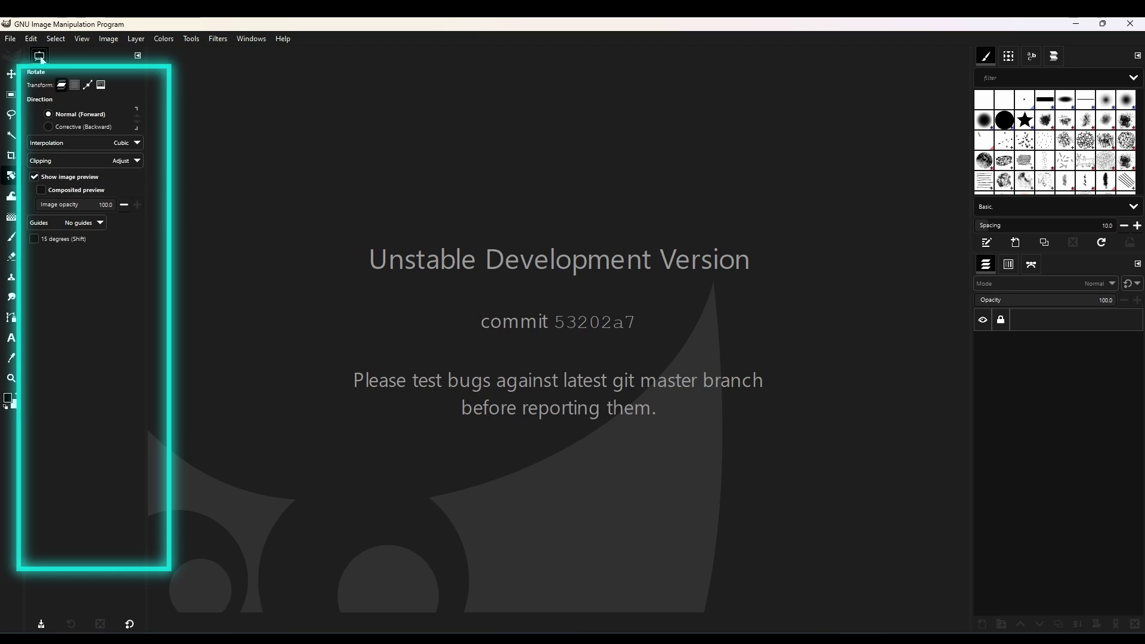
Switch to the Paintbrush and adjust its brush size in the tool options
{"action": "key", "text": "p"}
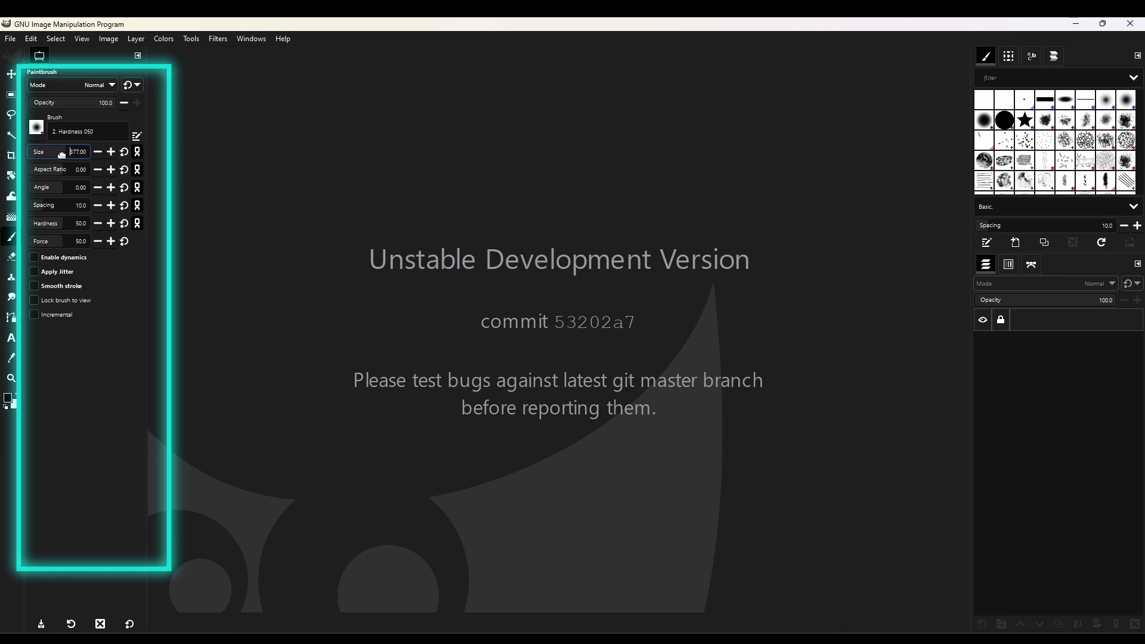
{"action": "mouse_move", "coordinate": [70, 151]}
{"action": "left_mouse_down"}
{"action": "mouse_move", "coordinate": [53, 150]}
{"action": "mouse_move", "coordinate": [65, 153]}
{"action": "left_mouse_up"}
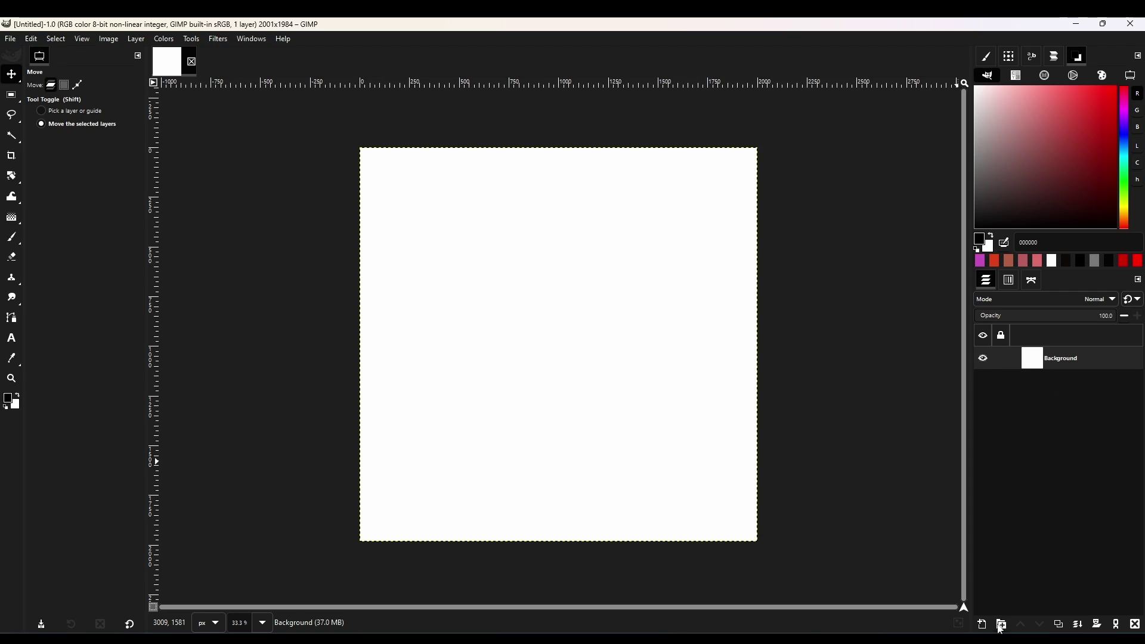
Duplicate the Background layer three times and select the topmost copy
{"action": "left_click", "coordinate": [1062, 625]}
{"action": "left_click", "coordinate": [1062, 625]}
{"action": "left_click", "coordinate": [1061, 625]}
{"action": "left_click", "coordinate": [1068, 382]}
{"action": "left_click", "coordinate": [1072, 353]}
{"action": "left_click", "coordinate": [1075, 426]}
{"action": "key", "text": "Home"}
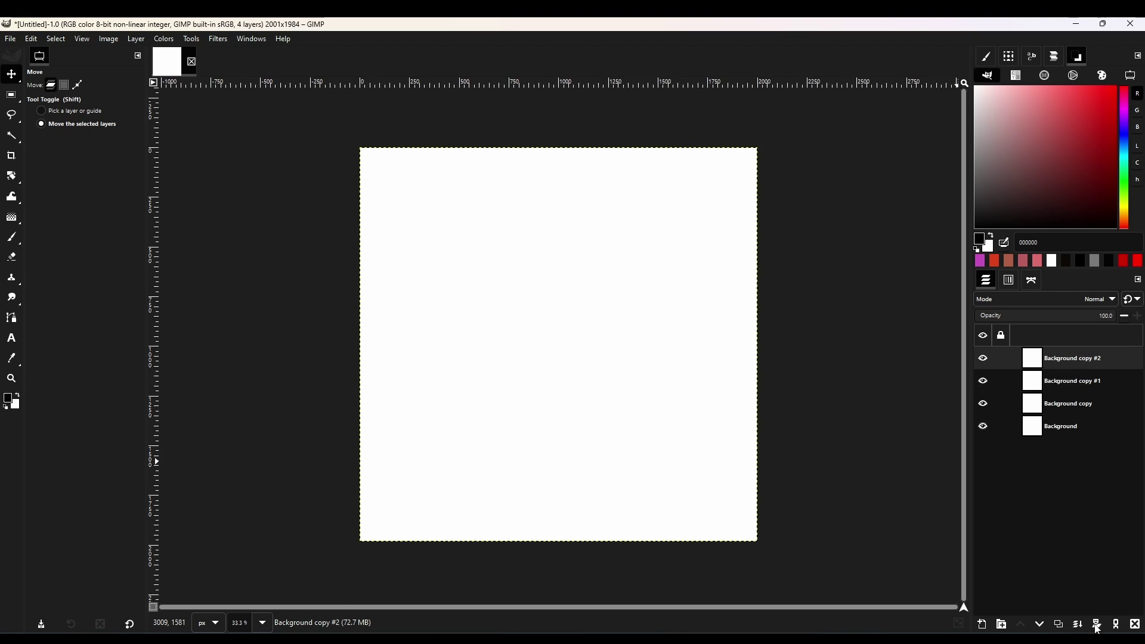
{"action": "left_click", "coordinate": [1096, 625]}
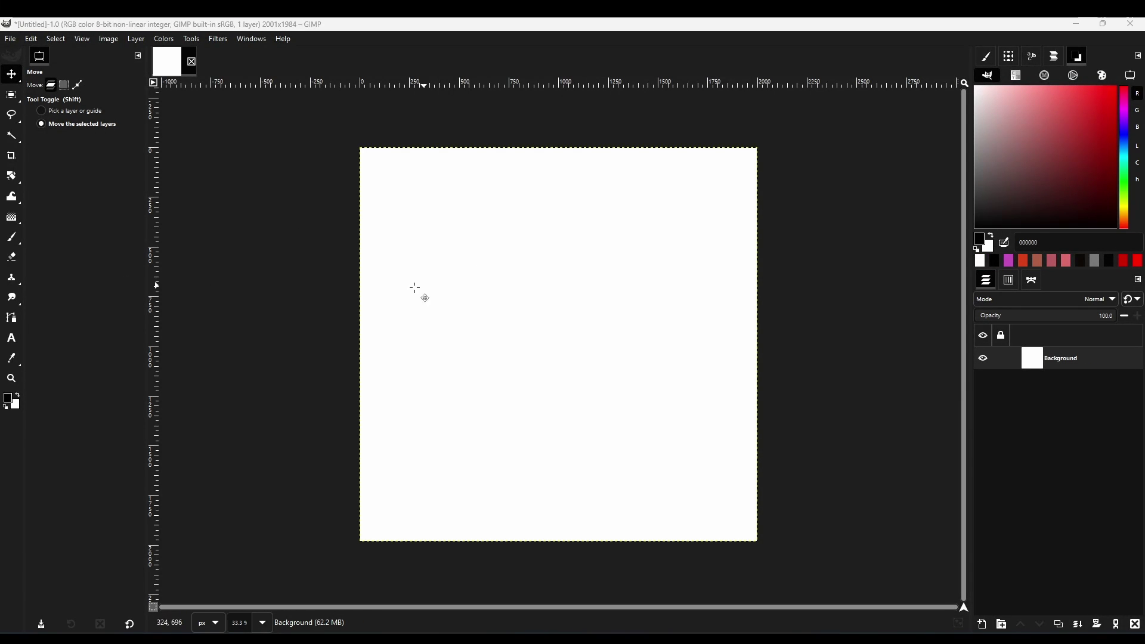
{"action": "left_click", "coordinate": [53, 39]}
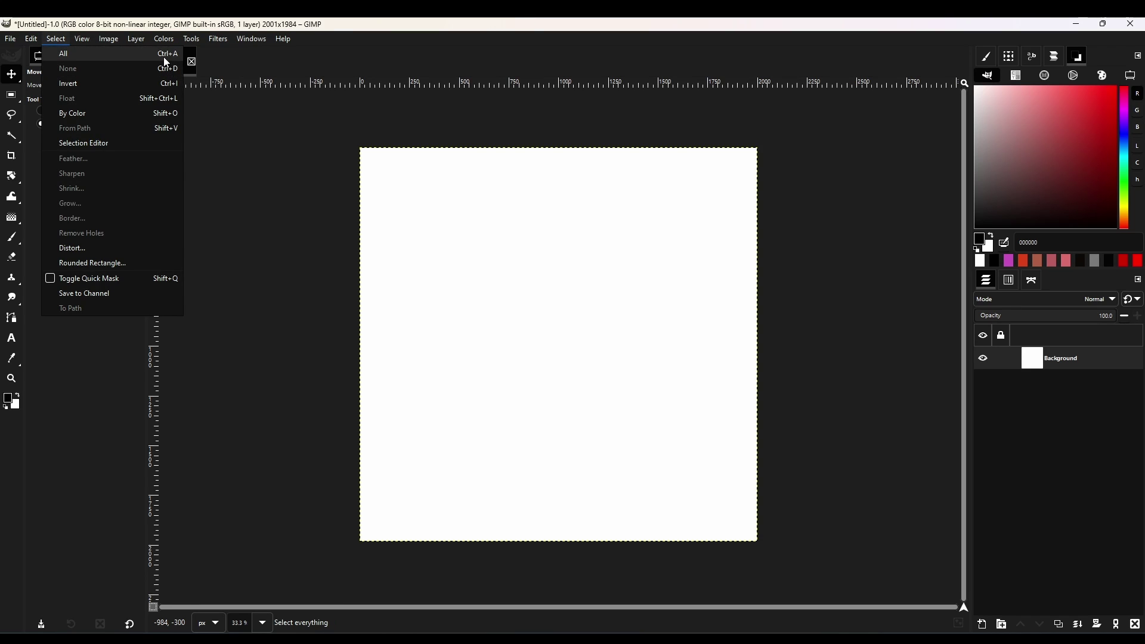
{"action": "mouse_move", "coordinate": [110, 40]}
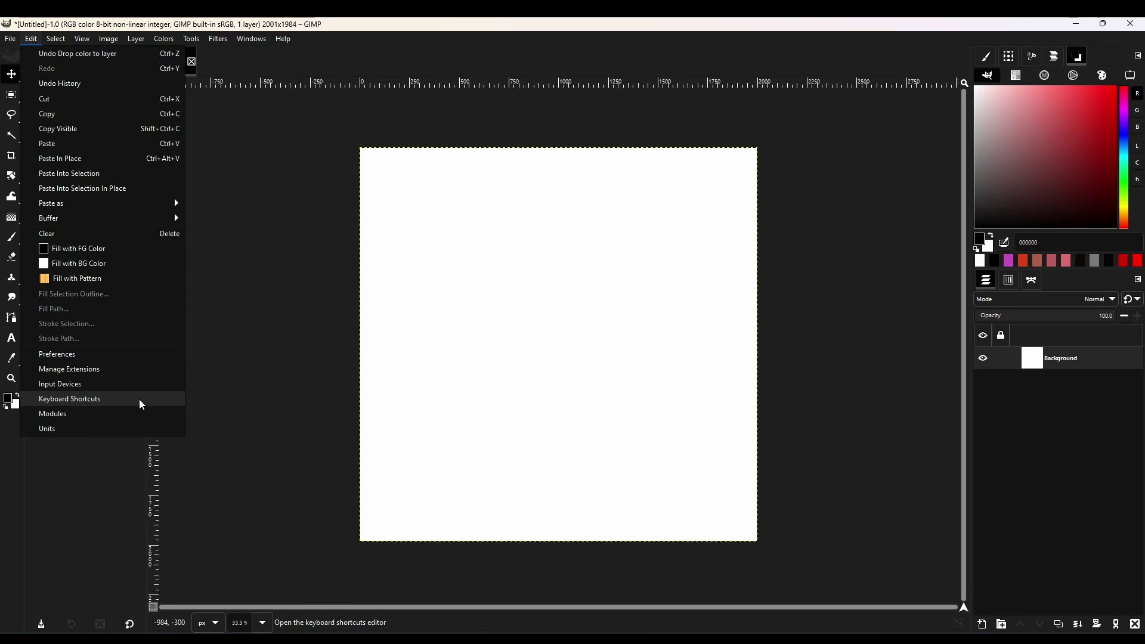
Open the keyboard shortcuts editor, make its window taller and expand the Context action group
{"action": "left_click", "coordinate": [115, 401]}
{"action": "left_click_drag", "start_coordinate": [186, 313], "coordinate": [299, 156]}
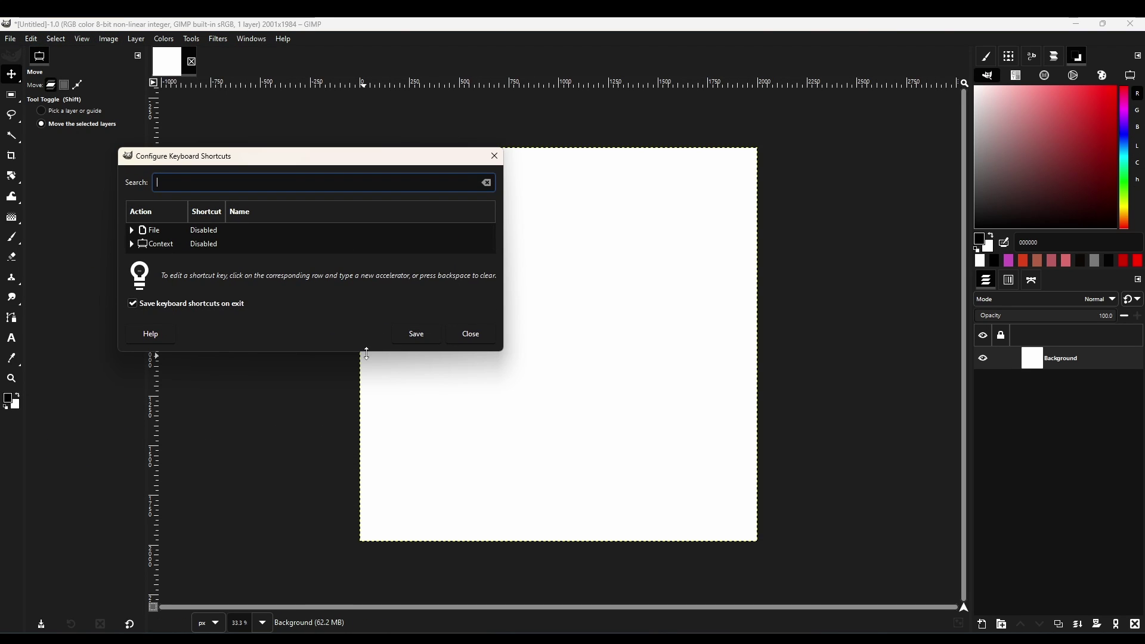
{"action": "left_click_drag", "start_coordinate": [365, 356], "coordinate": [365, 500]}
{"action": "left_click", "coordinate": [158, 230]}
{"action": "left_click", "coordinate": [132, 244]}
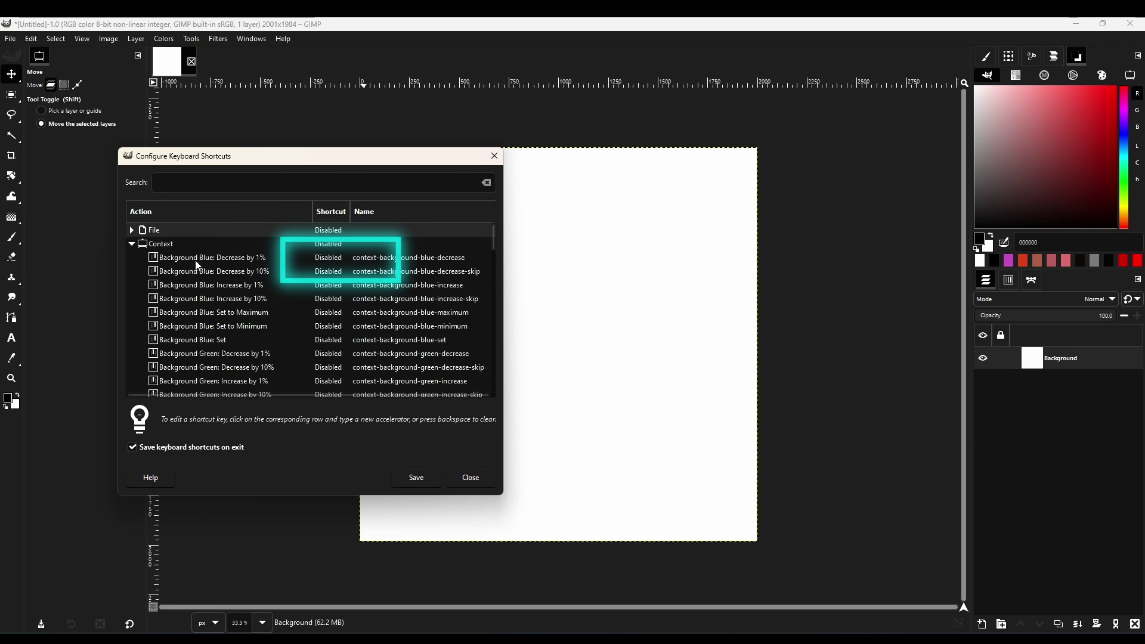
Assign the shortcut Ctrl+F to the "Background Blue: Decrease by 1%" action
{"action": "left_click", "coordinate": [322, 257]}
{"action": "left_click", "coordinate": [333, 259]}
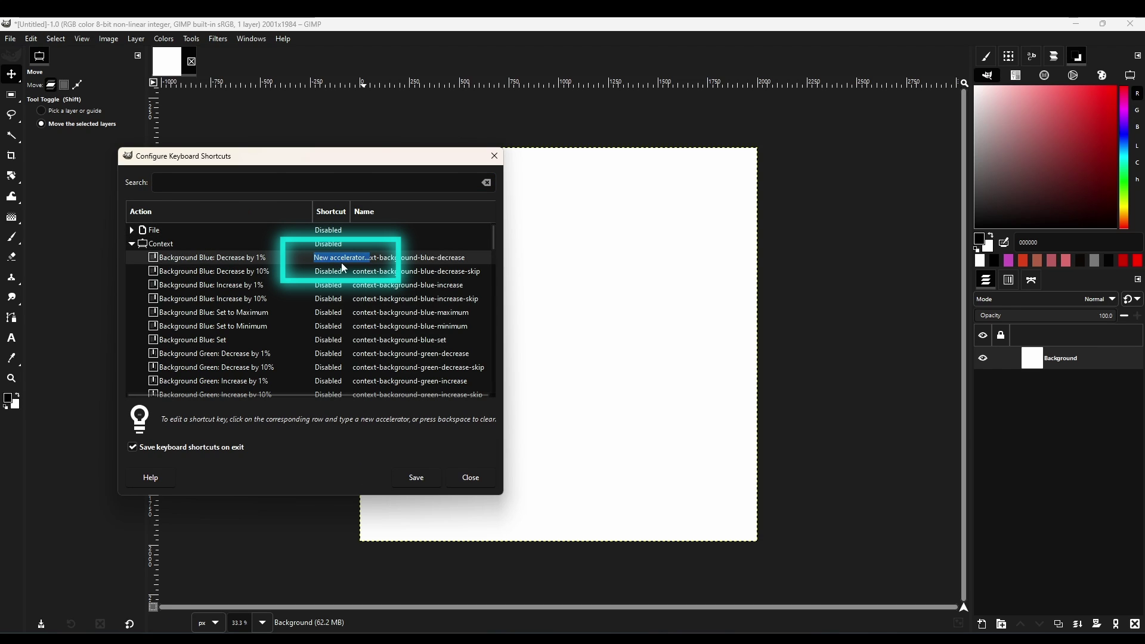
{"action": "key", "text": "ctrl+f"}
{"action": "left_click", "coordinate": [352, 373]}
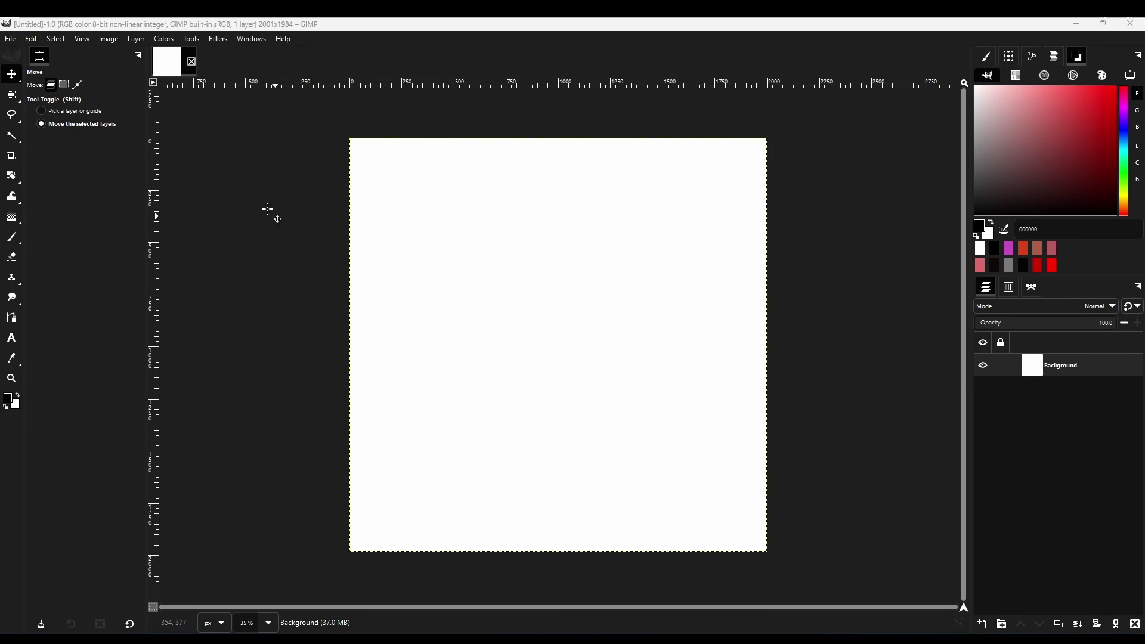
Try out Unified Transform on the Background layer, reset the transformation and return to the Move tool
{"action": "mouse_move", "coordinate": [11, 176]}
{"action": "left_click", "coordinate": [130, 177]}
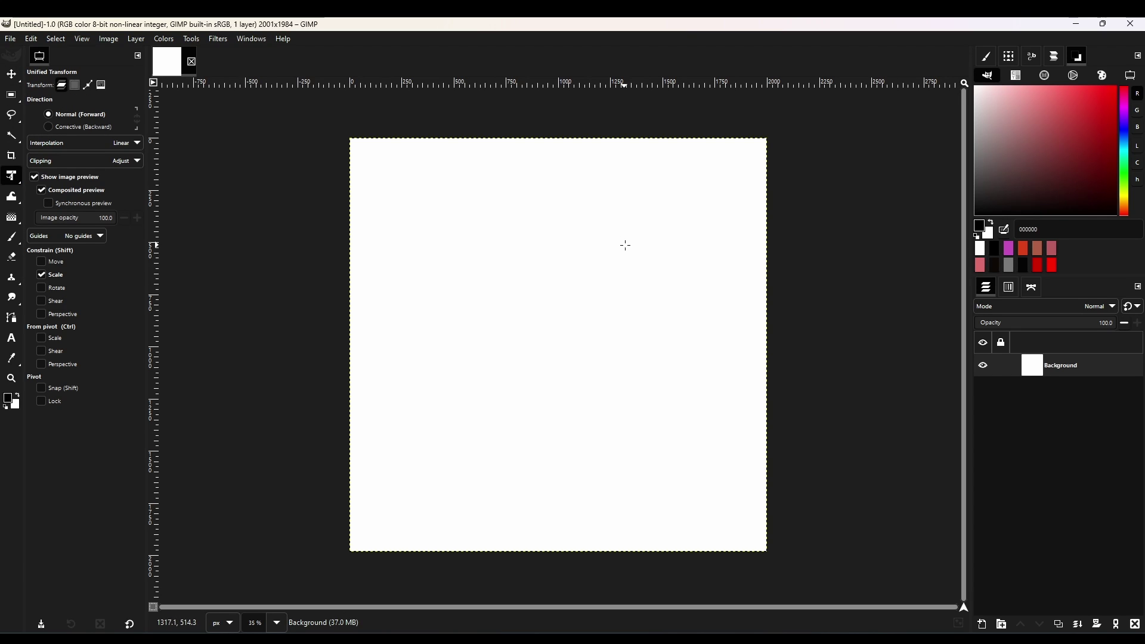
{"action": "left_click", "coordinate": [674, 262]}
{"action": "left_click_drag", "start_coordinate": [358, 145], "coordinate": [449, 235]}
{"action": "left_click_drag", "start_coordinate": [508, 193], "coordinate": [543, 175]}
{"action": "left_click_drag", "start_coordinate": [467, 207], "coordinate": [538, 235]}
{"action": "left_click", "coordinate": [822, 169]}
{"action": "left_click", "coordinate": [11, 74]}
Find Unified Transform in the keyboard shortcuts editor and reassign Ctrl+T to it from Show Selection
{"action": "left_click", "coordinate": [31, 38]}
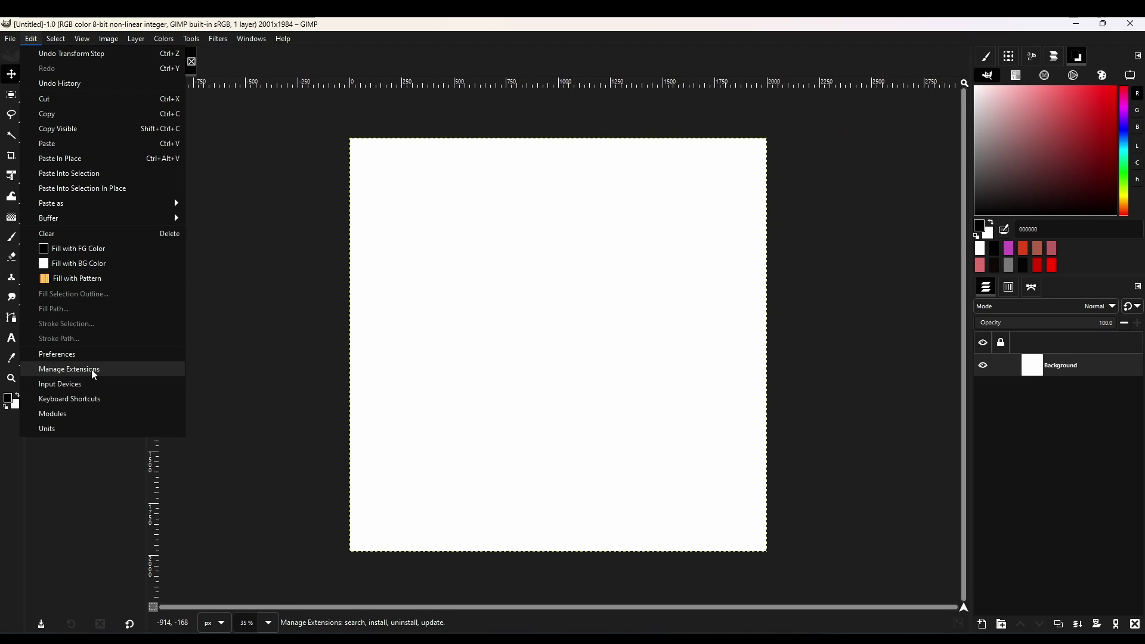
{"action": "left_click", "coordinate": [90, 399]}
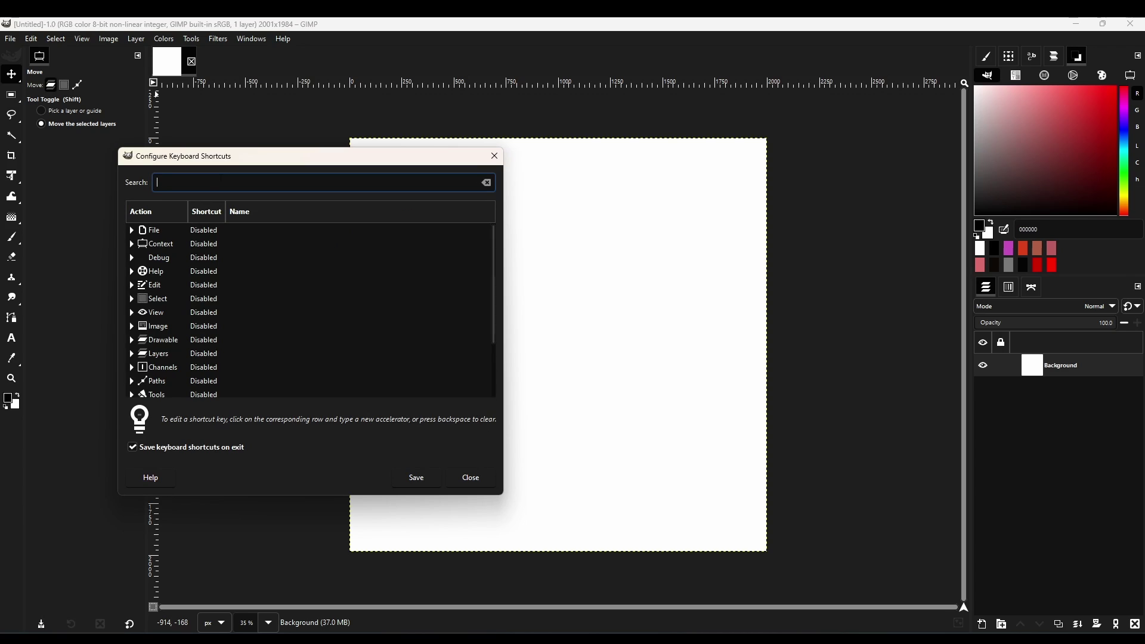
{"action": "type", "text": "unifi"}
{"action": "left_click", "coordinate": [238, 245]}
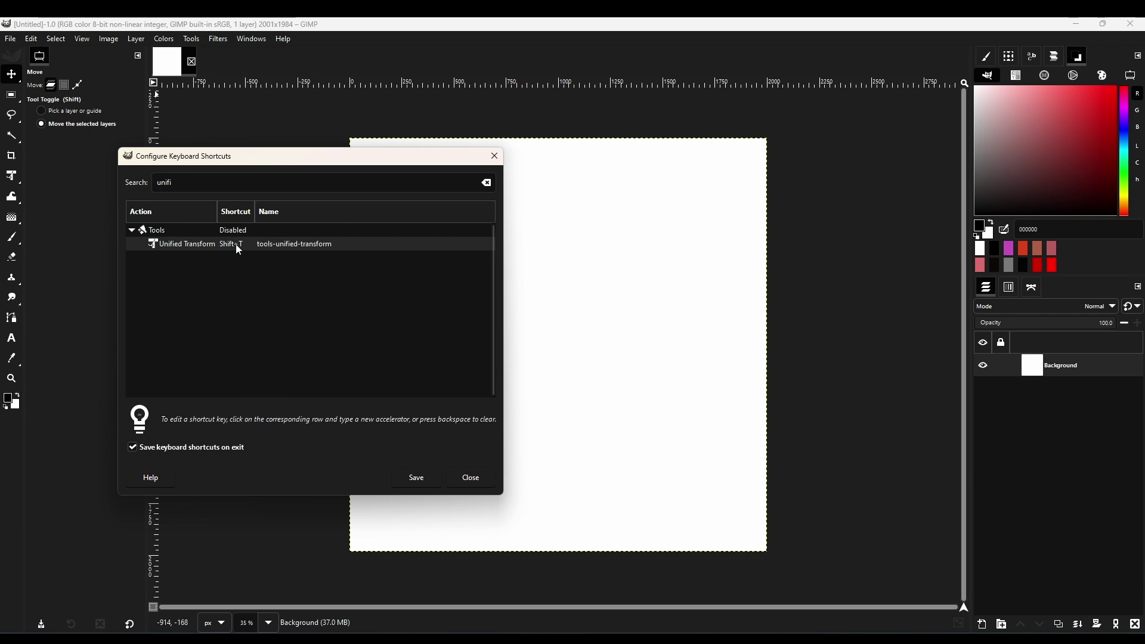
{"action": "key", "text": "ctrl+t"}
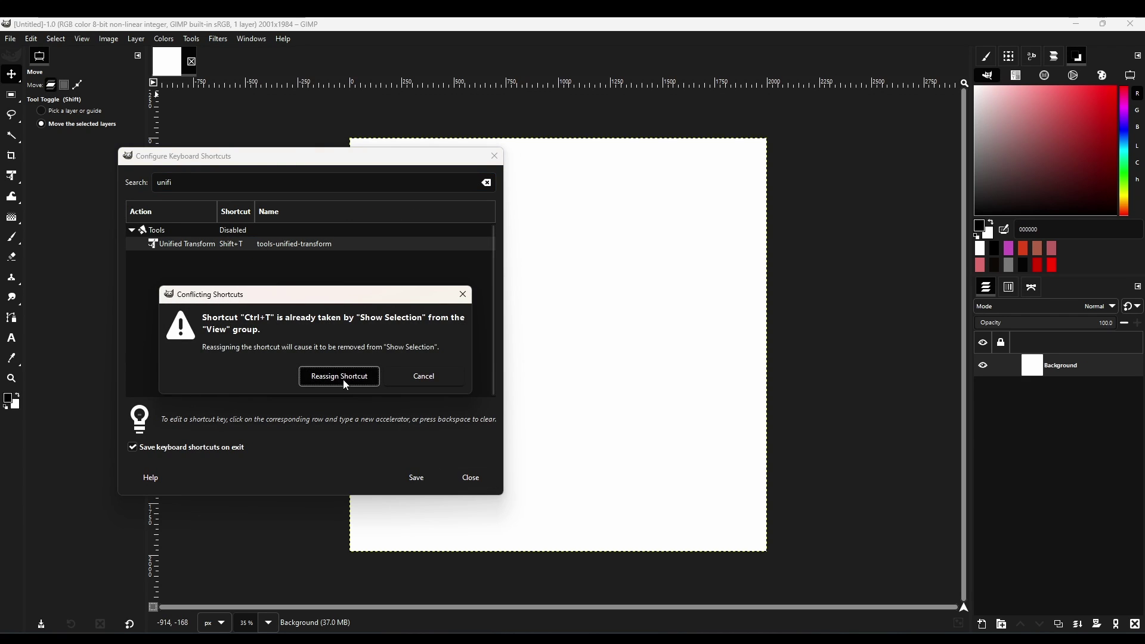
{"action": "left_click", "coordinate": [345, 382]}
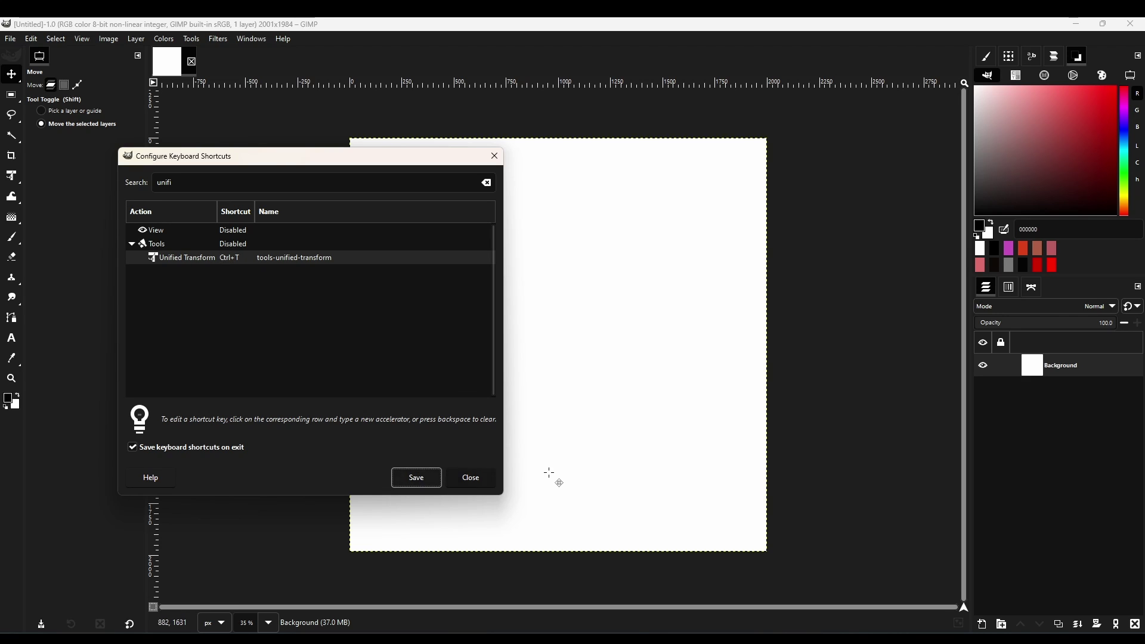
{"action": "left_click", "coordinate": [461, 478]}
Start Unified Transform with its new shortcut and try scaling and skewing the Background layer by its handles
{"action": "key", "text": "ctrl+t"}
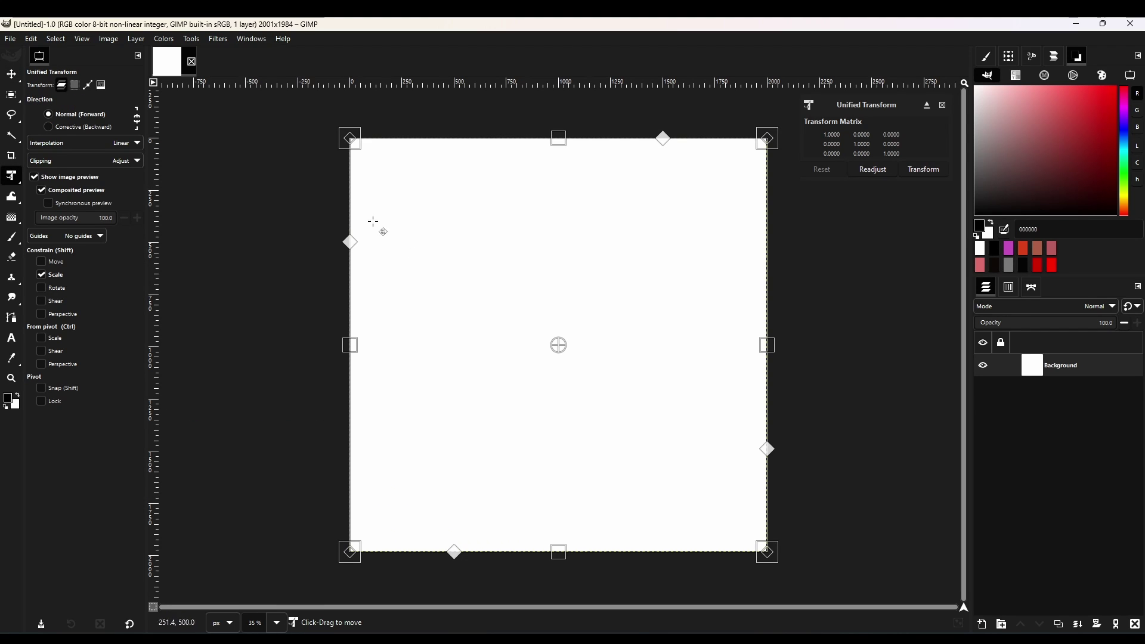
{"action": "left_click_drag", "start_coordinate": [365, 148], "coordinate": [600, 204]}
{"action": "key", "text": "ctrl+z"}
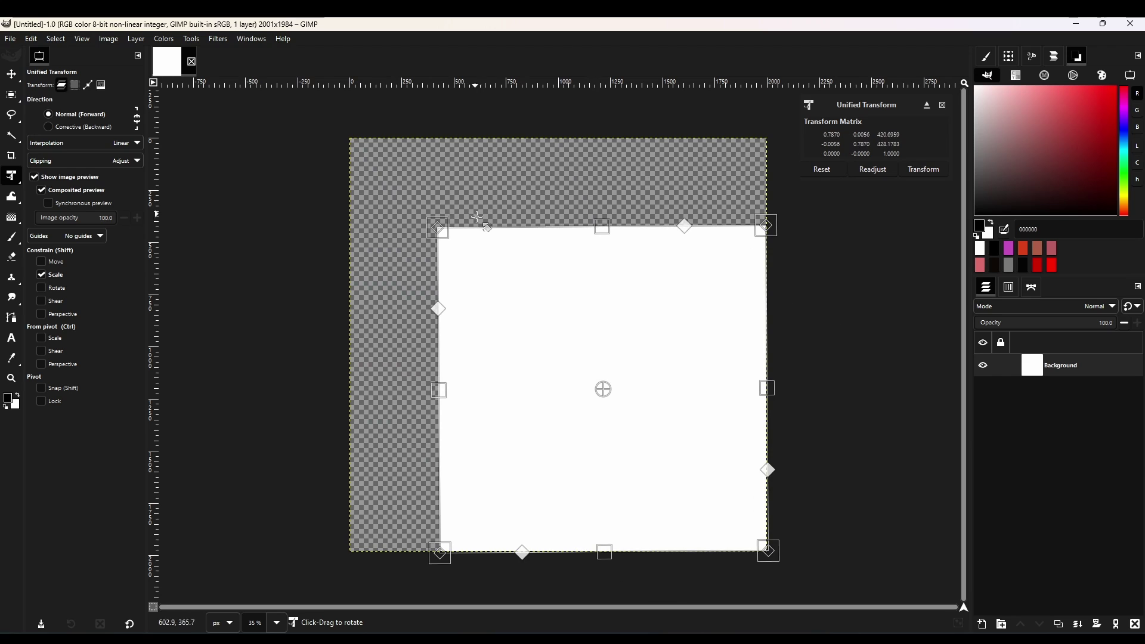
{"action": "left_click_drag", "start_coordinate": [441, 228], "coordinate": [452, 148]}
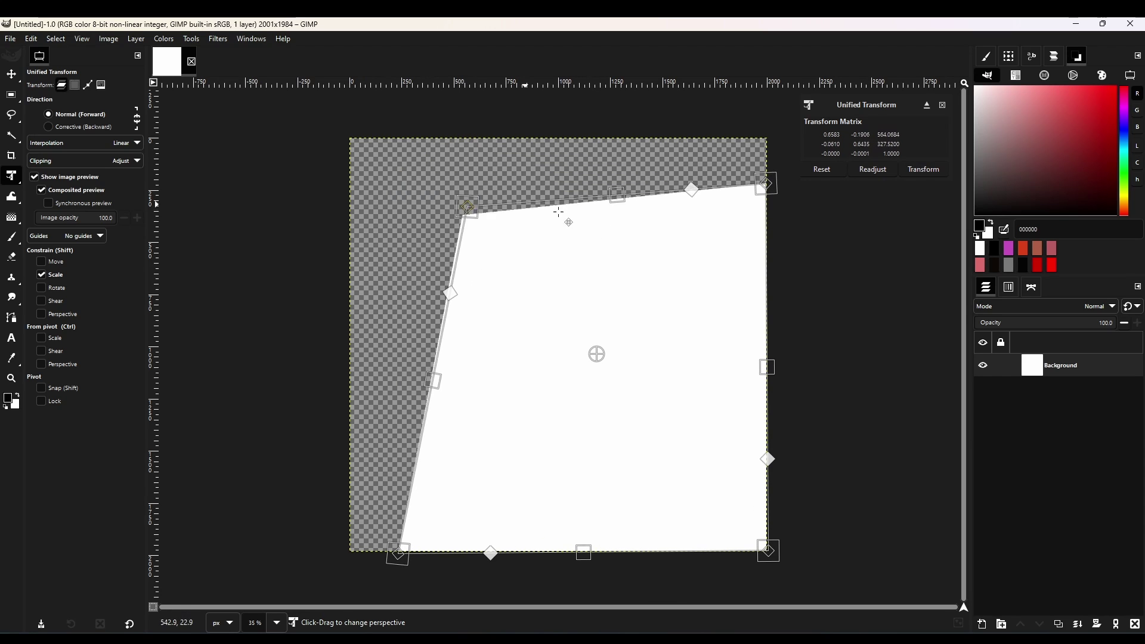
{"action": "left_click_drag", "start_coordinate": [690, 189], "coordinate": [610, 192]}
{"action": "left_click_drag", "start_coordinate": [536, 193], "coordinate": [555, 381]}
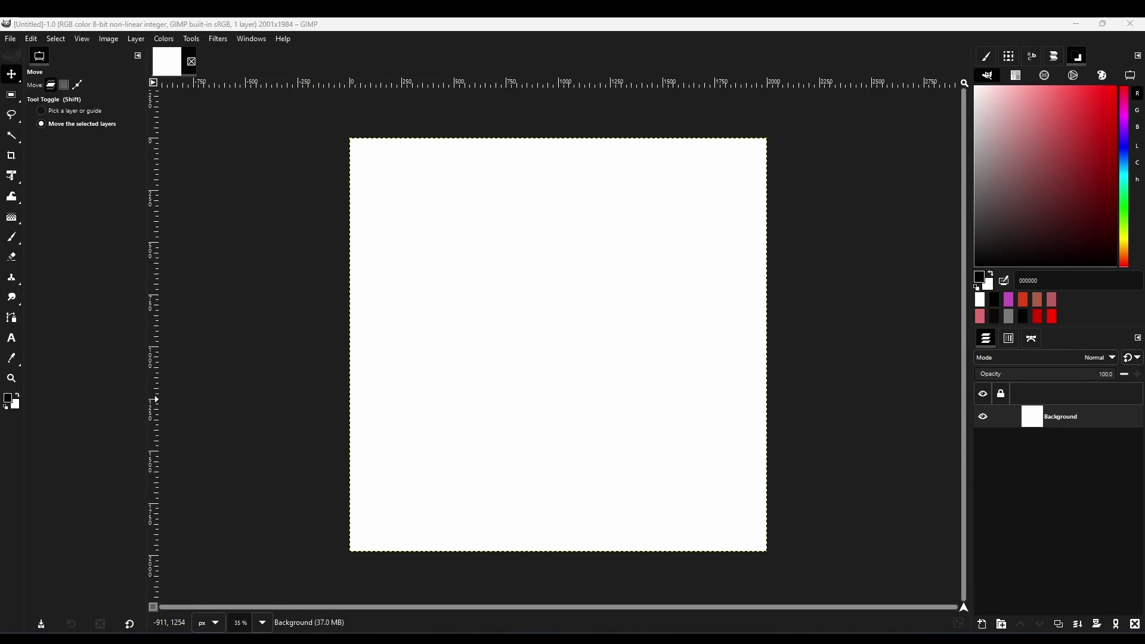
Examine the file name and .xcf extension offered when saving the image, and cancel the save
{"action": "left_click", "coordinate": [10, 38]}
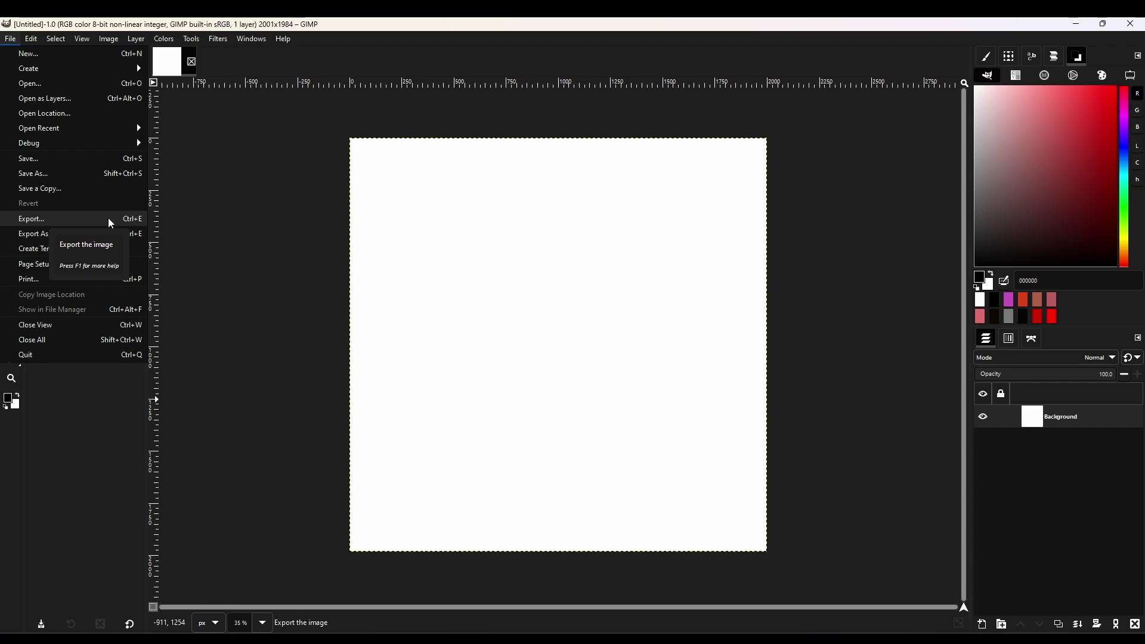
{"action": "left_click", "coordinate": [55, 160]}
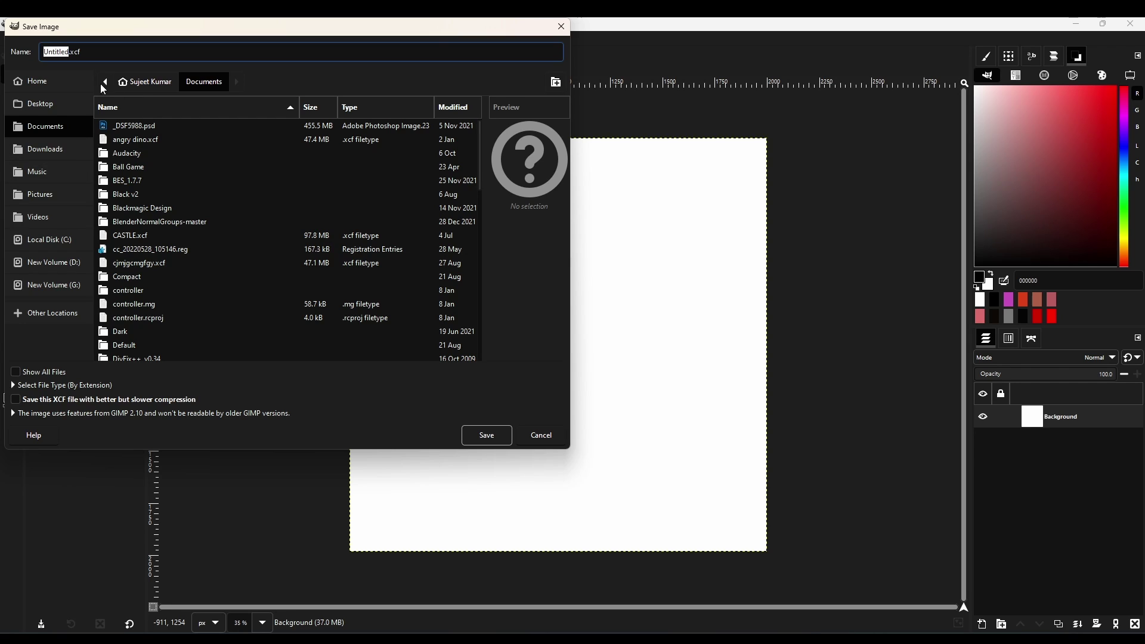
{"action": "left_click_drag", "start_coordinate": [86, 53], "coordinate": [73, 52]}
{"action": "left_click", "coordinate": [550, 438]}
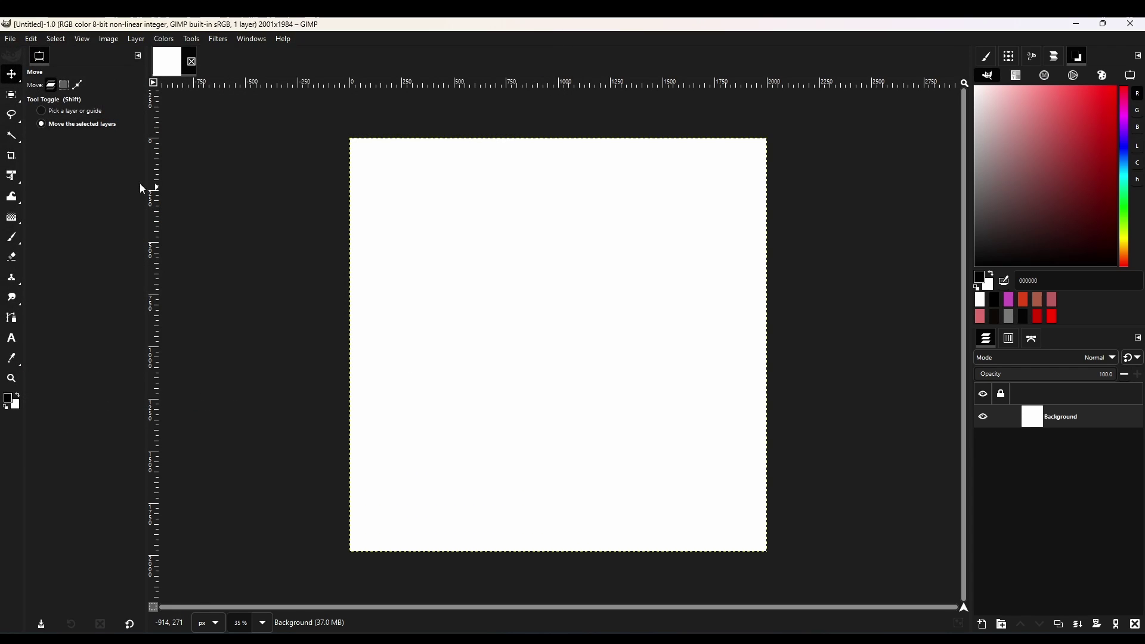
Examine the supported file types and the PNG options for exporting the image, and cancel the export
{"action": "left_click", "coordinate": [13, 39]}
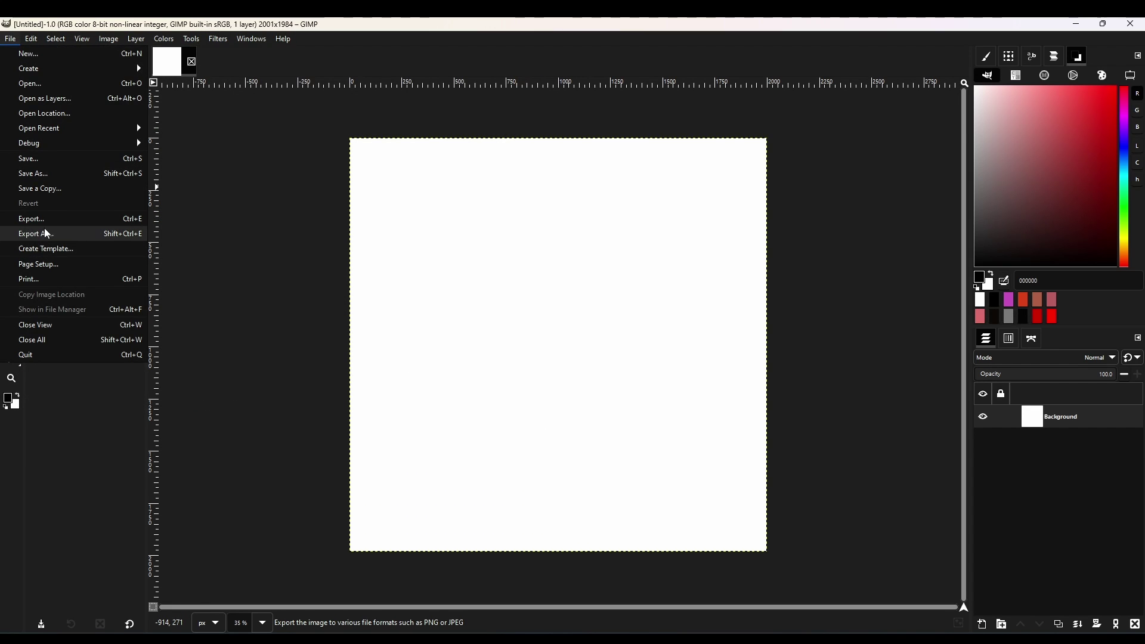
{"action": "left_click", "coordinate": [78, 225]}
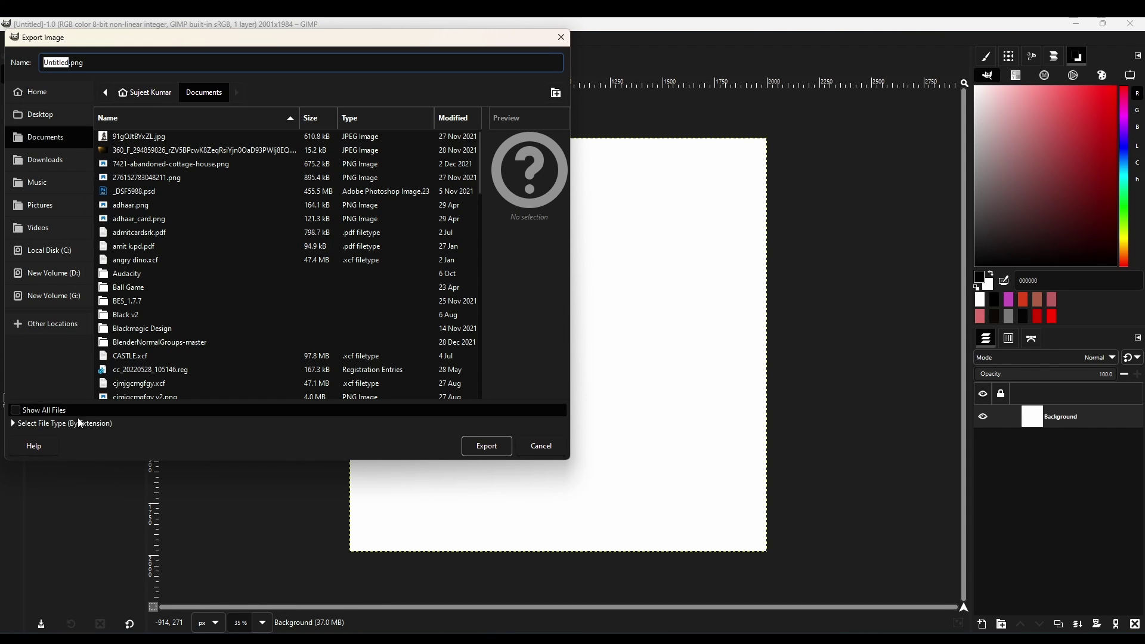
{"action": "left_click", "coordinate": [78, 425]}
{"action": "scroll", "coordinate": [82, 488], "scroll_direction": "down", "scroll_amount": 5}
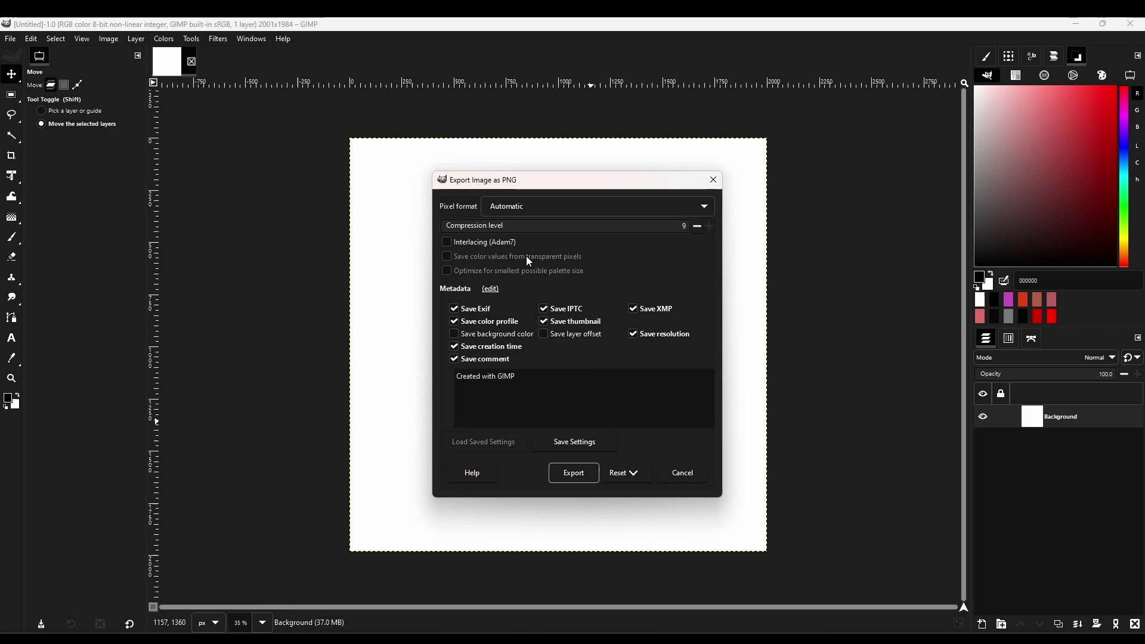
{"action": "left_click", "coordinate": [682, 473]}
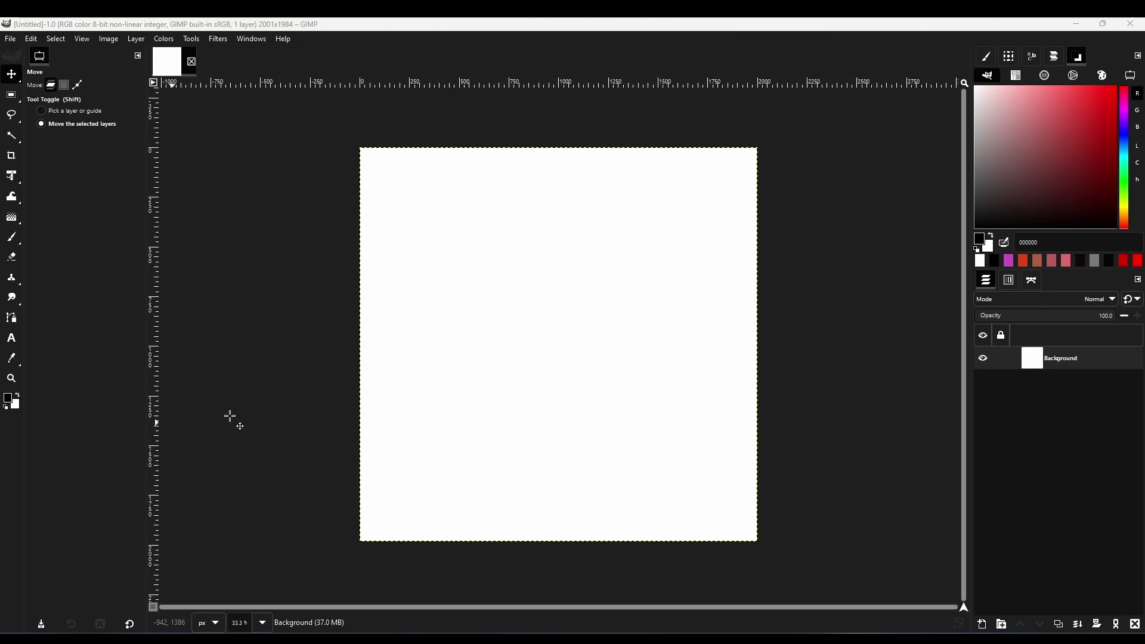
Try different blend modes on the Background layer, and return it to Normal mode at 100 opacity
{"action": "left_click", "coordinate": [1051, 360]}
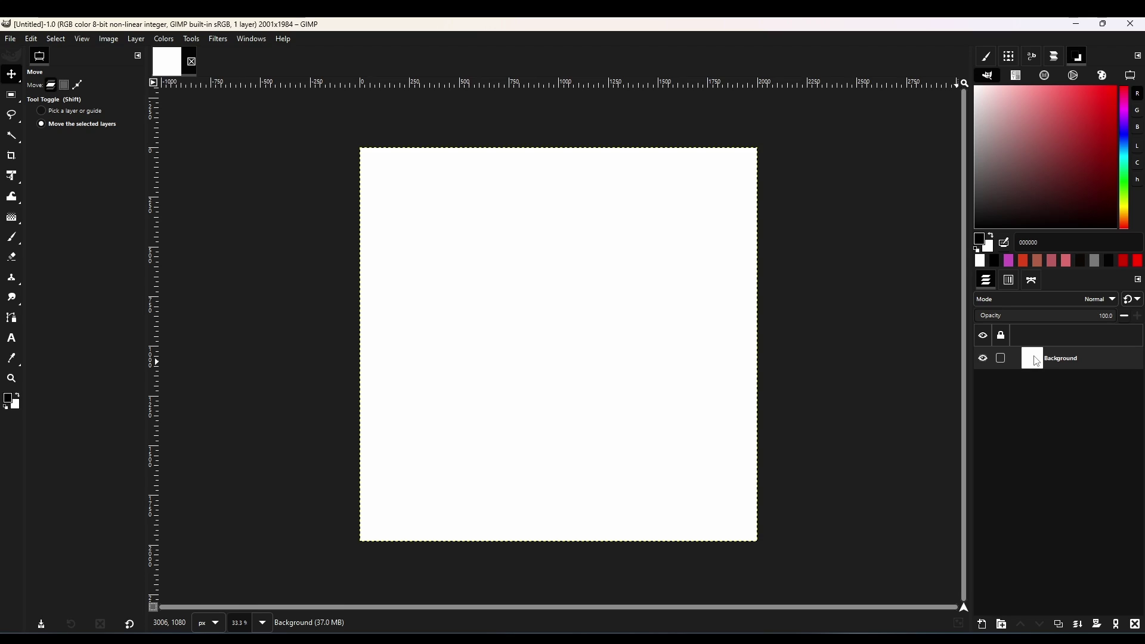
{"action": "left_click", "coordinate": [1101, 303]}
{"action": "scroll", "coordinate": [1021, 558], "scroll_direction": "down", "scroll_amount": 5}
{"action": "scroll", "coordinate": [1030, 608], "scroll_direction": "down", "scroll_amount": 1}
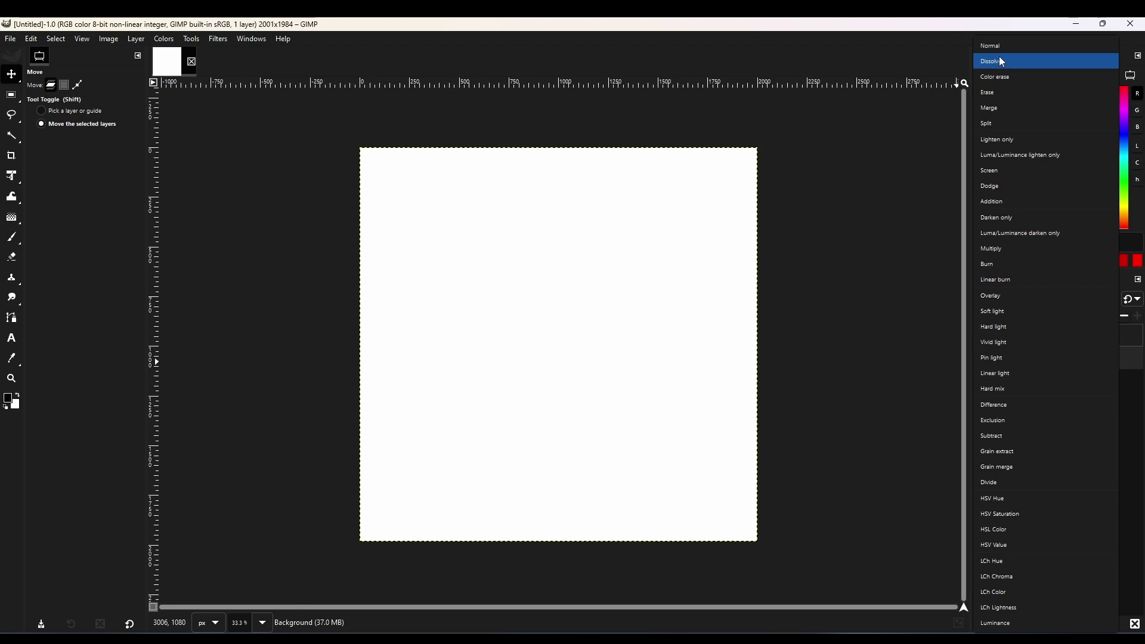
{"action": "left_click", "coordinate": [992, 311]}
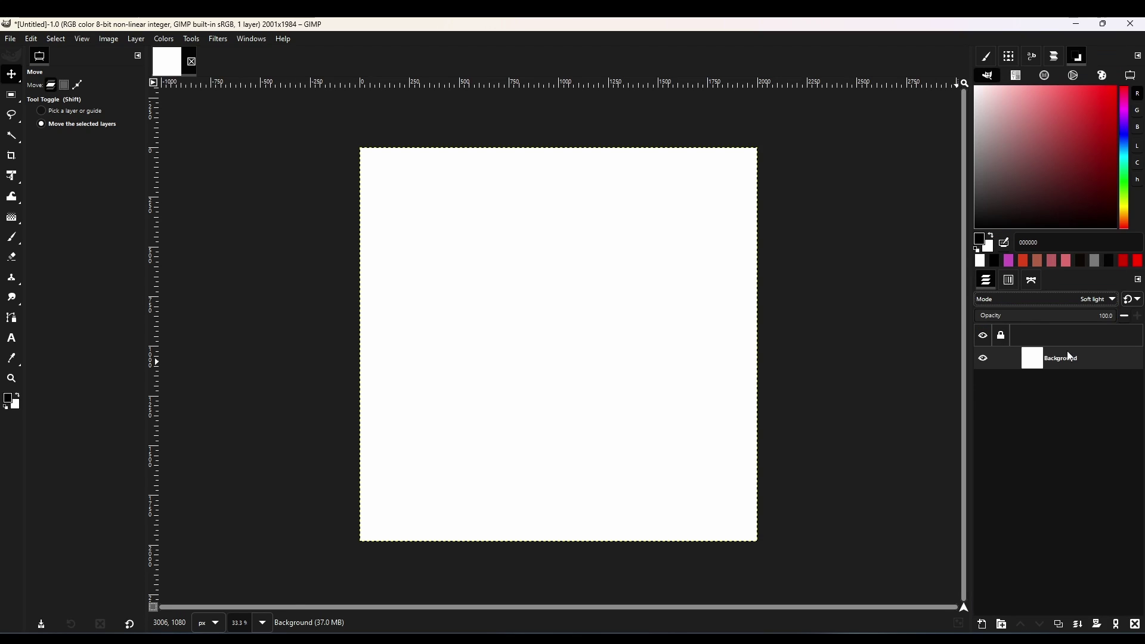
{"action": "left_click", "coordinate": [1082, 296]}
{"action": "left_click", "coordinate": [1006, 169]}
{"action": "left_click", "coordinate": [1114, 303]}
{"action": "left_click", "coordinate": [1036, 297]}
{"action": "left_click_drag", "start_coordinate": [1075, 318], "coordinate": [1118, 318]}
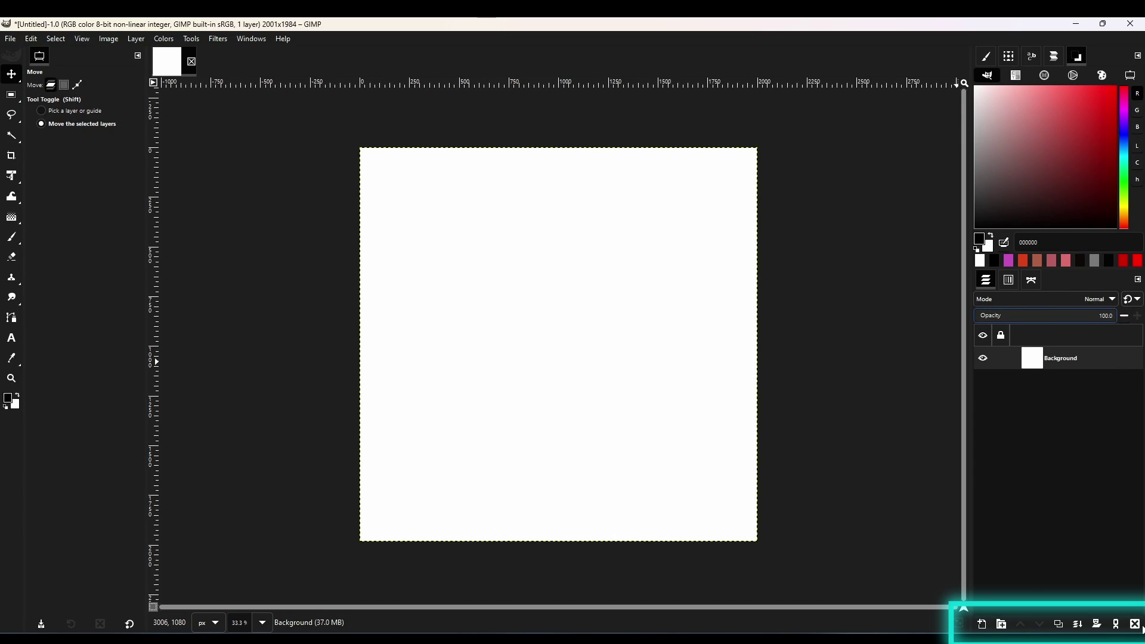
Add a new transparent layer and a layer group above the Background layer
{"action": "left_click", "coordinate": [983, 624]}
{"action": "left_click", "coordinate": [1048, 609]}
{"action": "left_click", "coordinate": [1002, 625]}
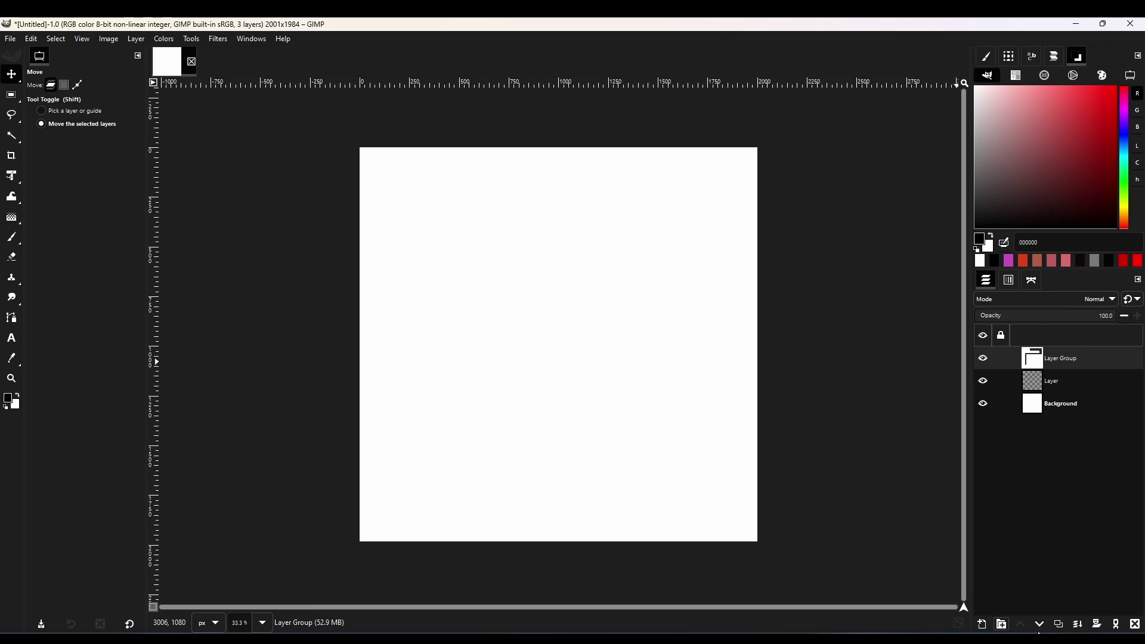
Move the layer group down and up through the layer stack, ending between Layer and Background
{"action": "left_click", "coordinate": [1040, 626]}
{"action": "left_click", "coordinate": [1041, 626]}
{"action": "left_click", "coordinate": [1023, 627]}
{"action": "left_click", "coordinate": [1023, 626]}
{"action": "left_click", "coordinate": [1041, 626]}
{"action": "left_click", "coordinate": [1040, 626]}
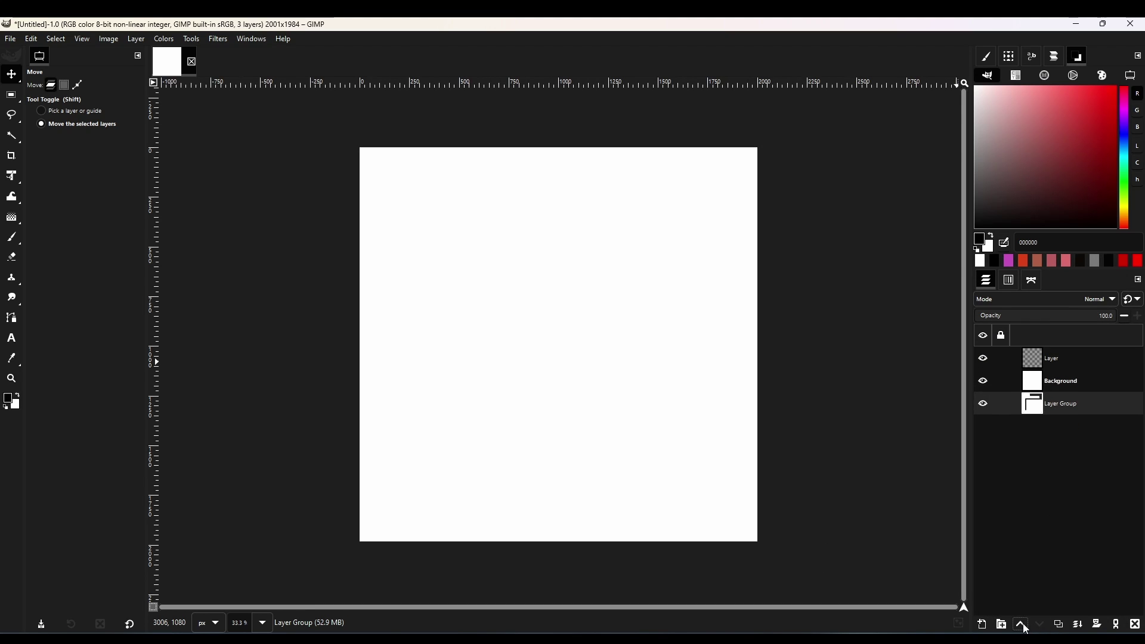
{"action": "left_click", "coordinate": [1024, 627]}
{"action": "left_click", "coordinate": [1024, 626]}
{"action": "left_click", "coordinate": [1039, 626]}
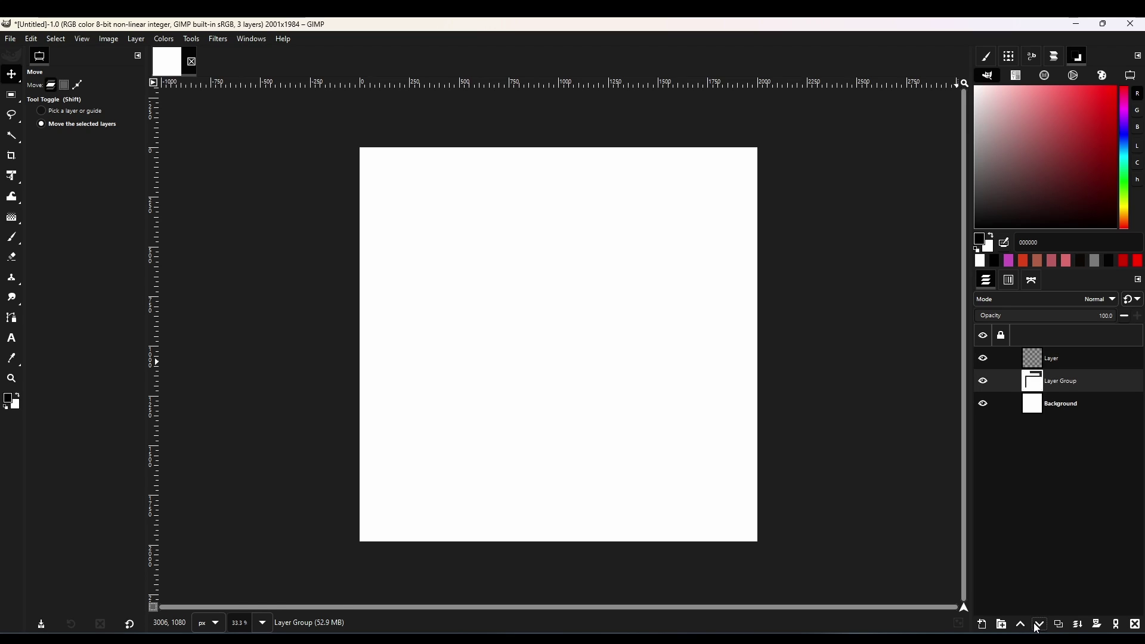
{"action": "left_click", "coordinate": [1039, 627]}
{"action": "left_click", "coordinate": [1022, 626]}
Duplicate the layer group and add a Black (full transparency) layer mask to the copy
{"action": "left_click", "coordinate": [1061, 625]}
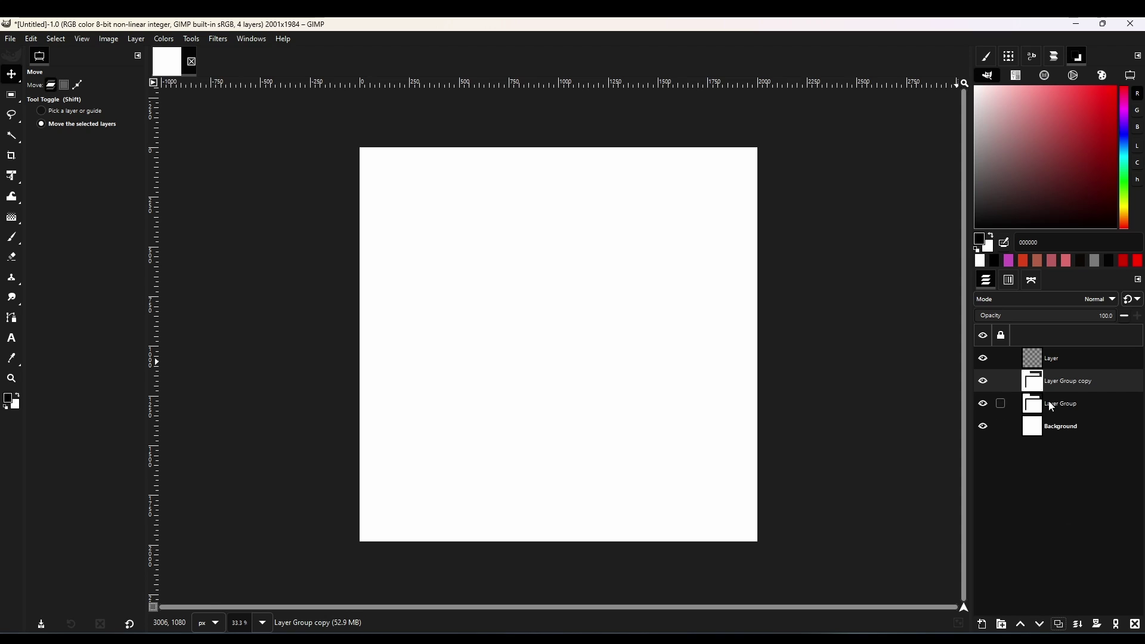
{"action": "left_click", "coordinate": [1097, 624]}
{"action": "left_click", "coordinate": [1047, 475]}
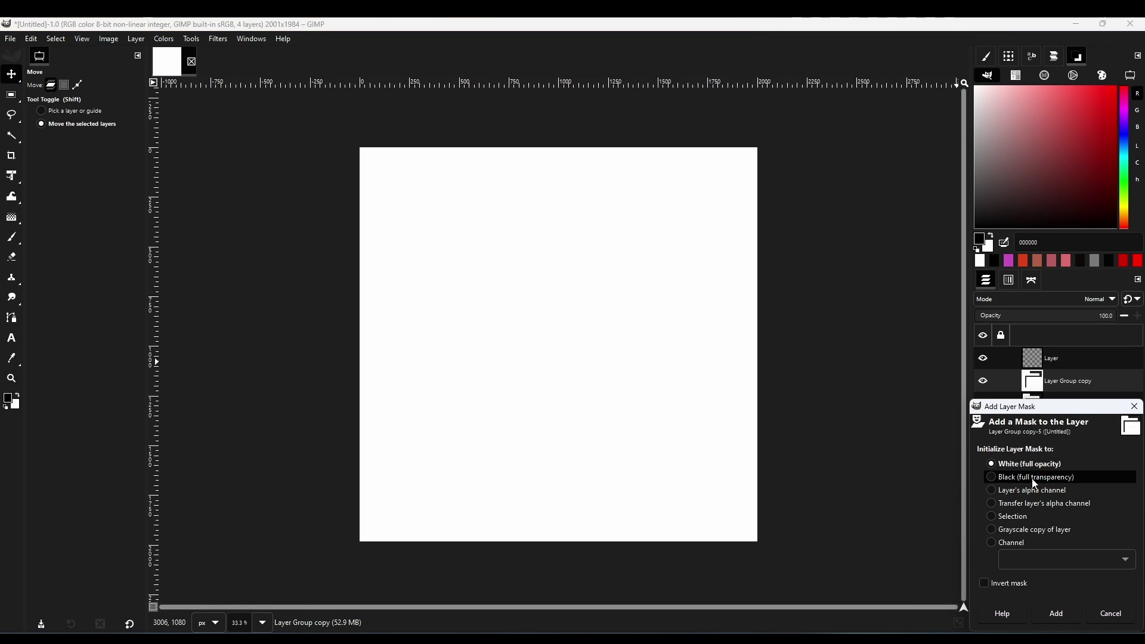
{"action": "left_click", "coordinate": [1051, 617]}
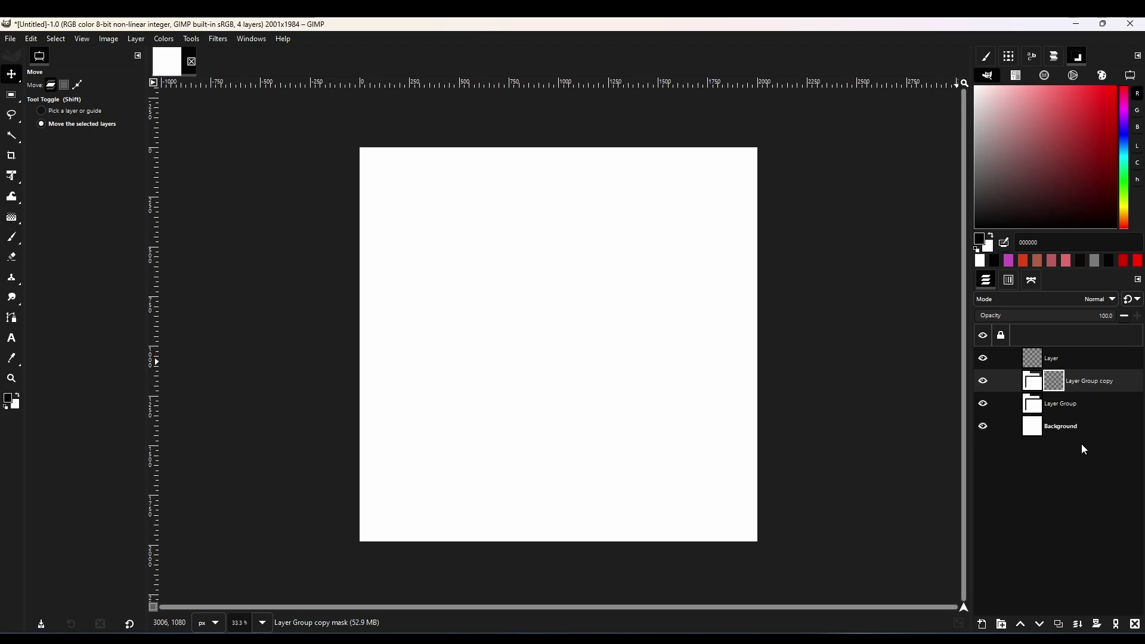
Enlarge the rectangular selection on the Background copy layer to about 1118 by 1065 px
{"action": "left_click", "coordinate": [1076, 426]}
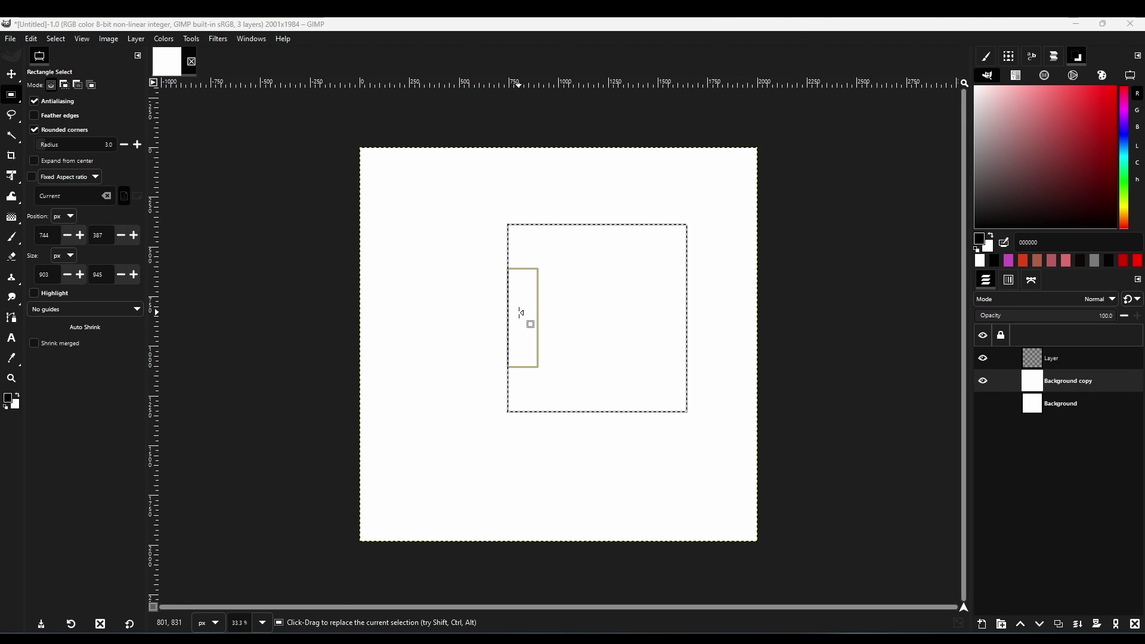
{"action": "left_click_drag", "start_coordinate": [521, 312], "coordinate": [484, 313]}
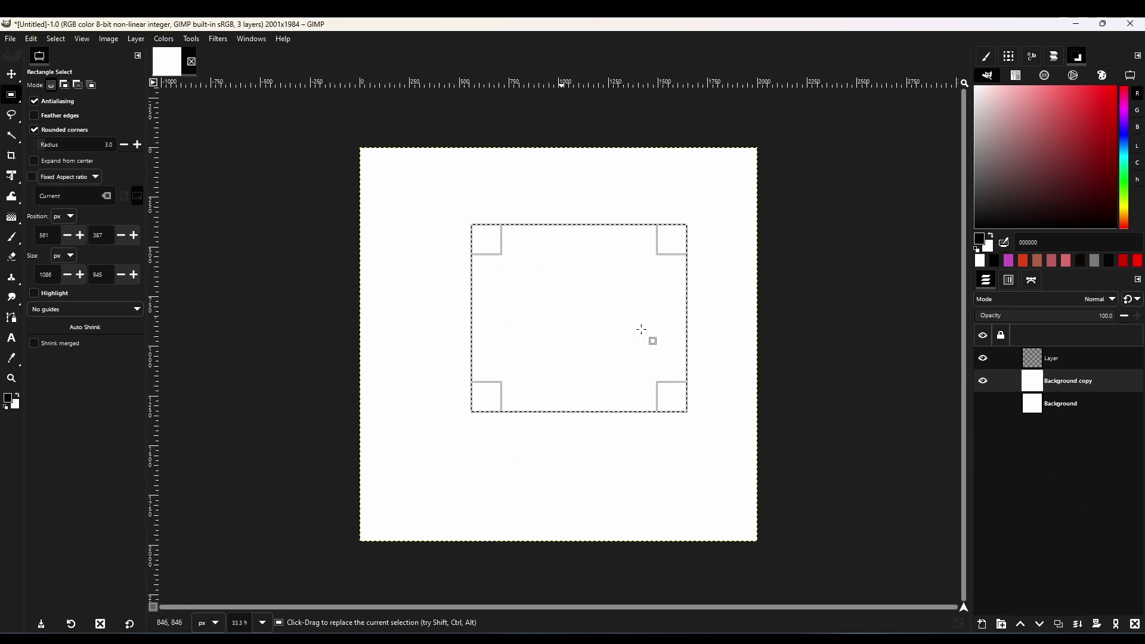
{"action": "left_click_drag", "start_coordinate": [600, 251], "coordinate": [585, 230]}
{"action": "left_click_drag", "start_coordinate": [588, 385], "coordinate": [576, 405]}
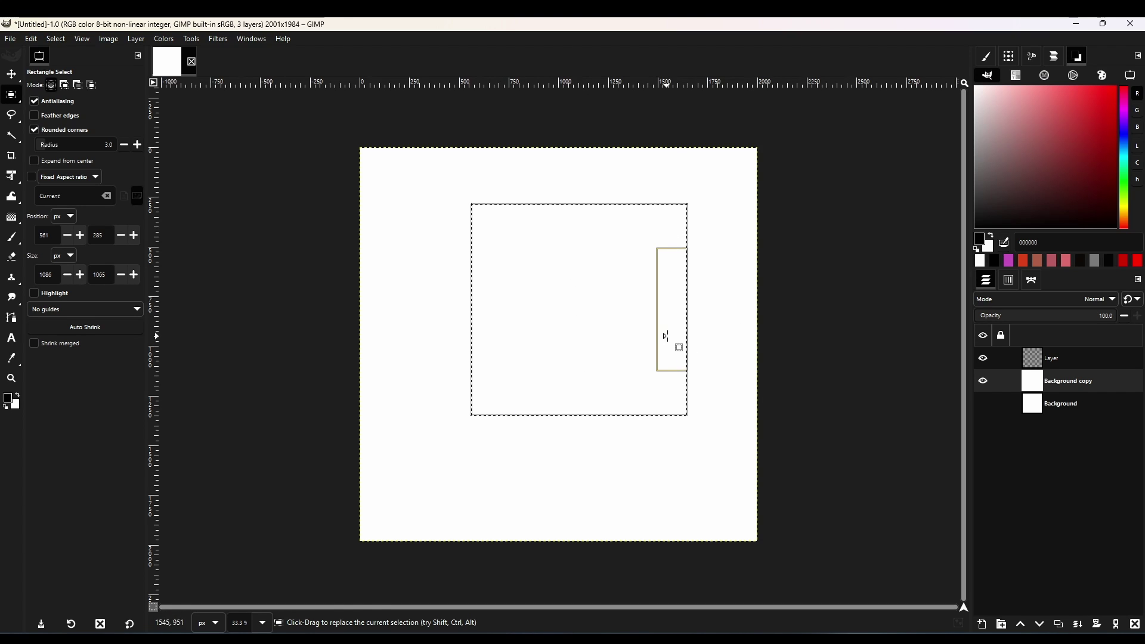
{"action": "left_click_drag", "start_coordinate": [663, 337], "coordinate": [668, 337]}
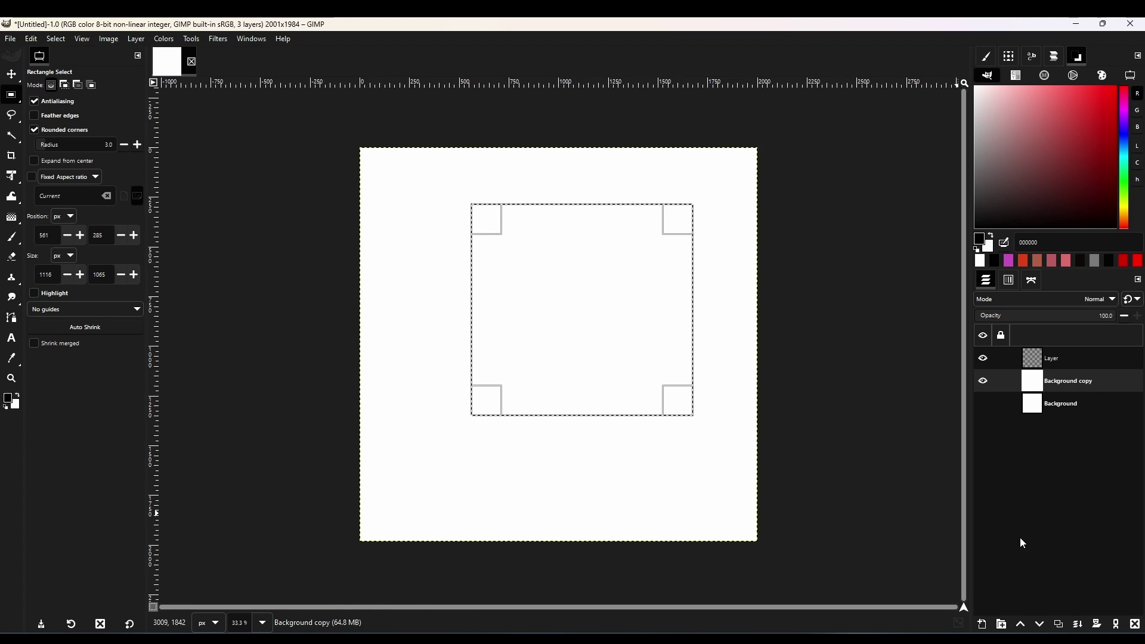
Add a layer mask to Background copy, initialized from the selection
{"action": "left_click", "coordinate": [1097, 625]}
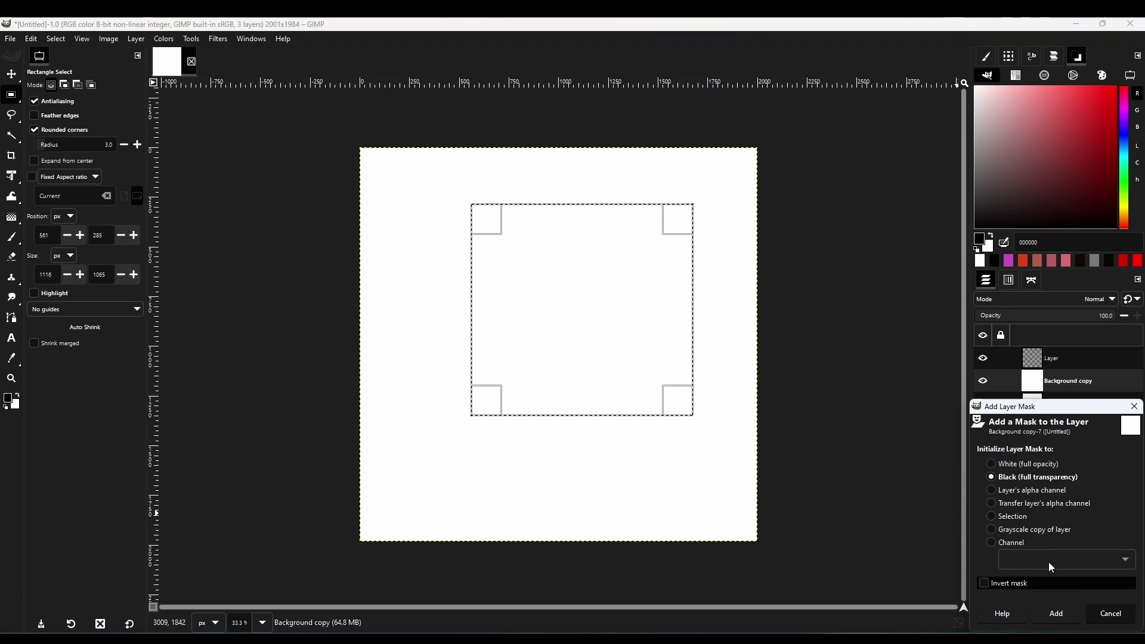
{"action": "left_click", "coordinate": [1008, 517]}
{"action": "left_click_drag", "start_coordinate": [1011, 413], "coordinate": [875, 298]}
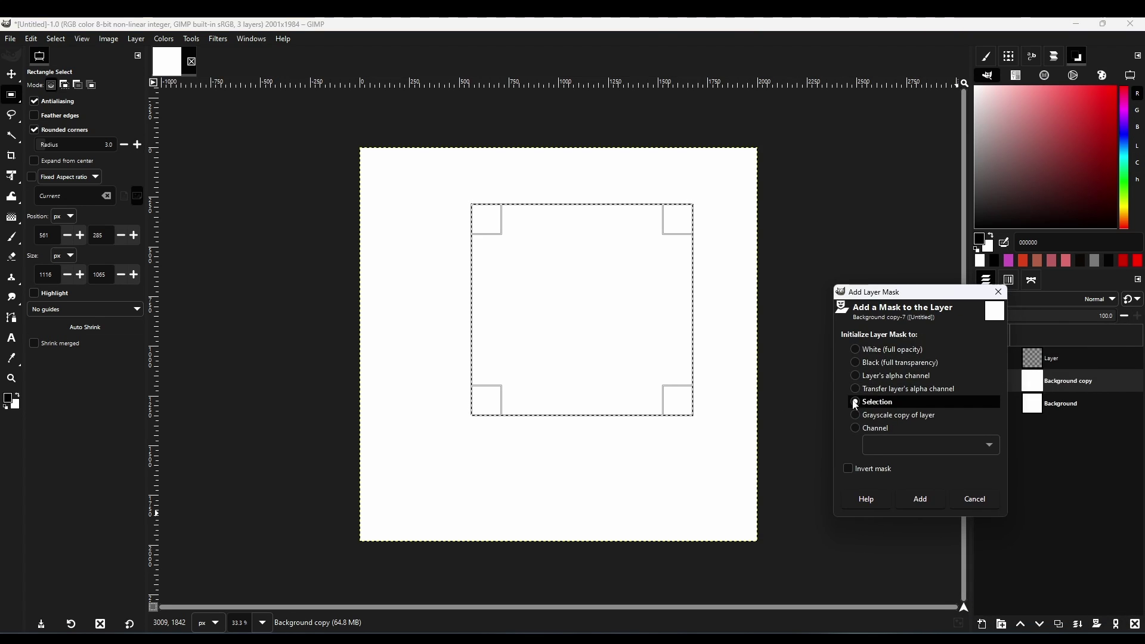
{"action": "left_click", "coordinate": [928, 503]}
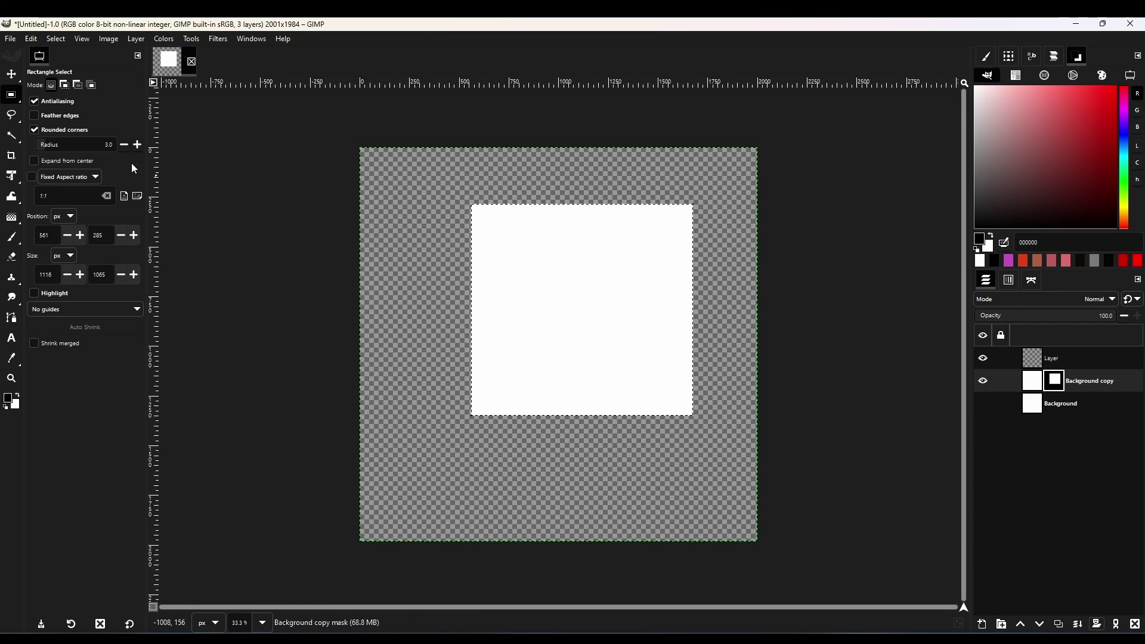
Clear the selection, return to the Move tool and invert the colors of the Background copy's mask
{"action": "left_click", "coordinate": [56, 38]}
{"action": "left_click", "coordinate": [65, 79]}
{"action": "left_click", "coordinate": [10, 74]}
{"action": "left_click", "coordinate": [983, 403]}
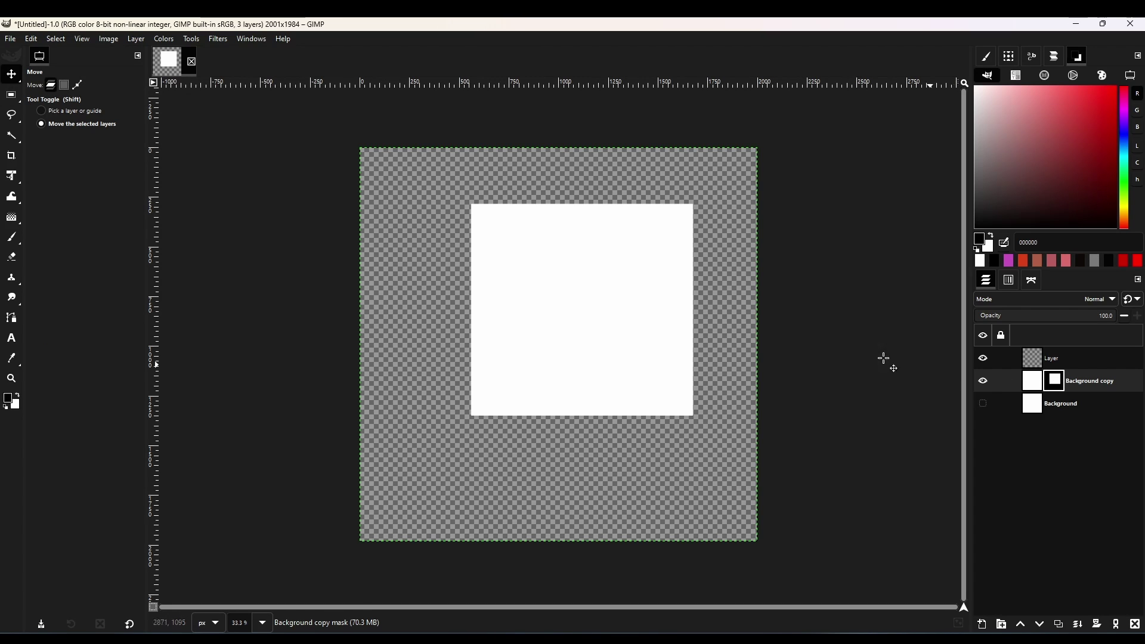
{"action": "left_click", "coordinate": [163, 39]}
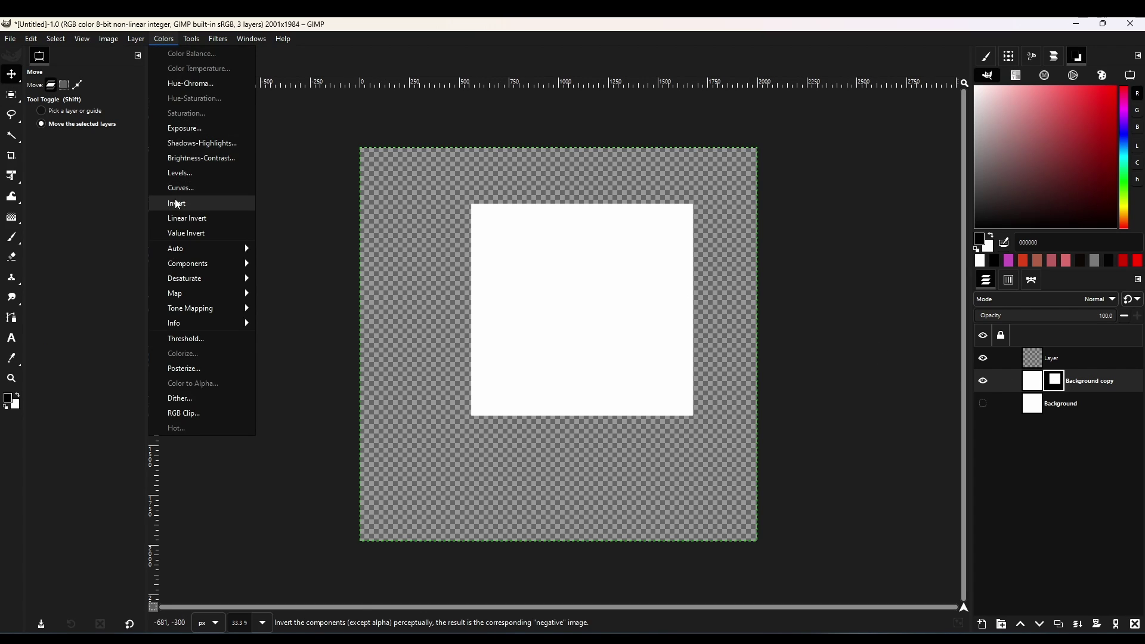
{"action": "left_click", "coordinate": [217, 204]}
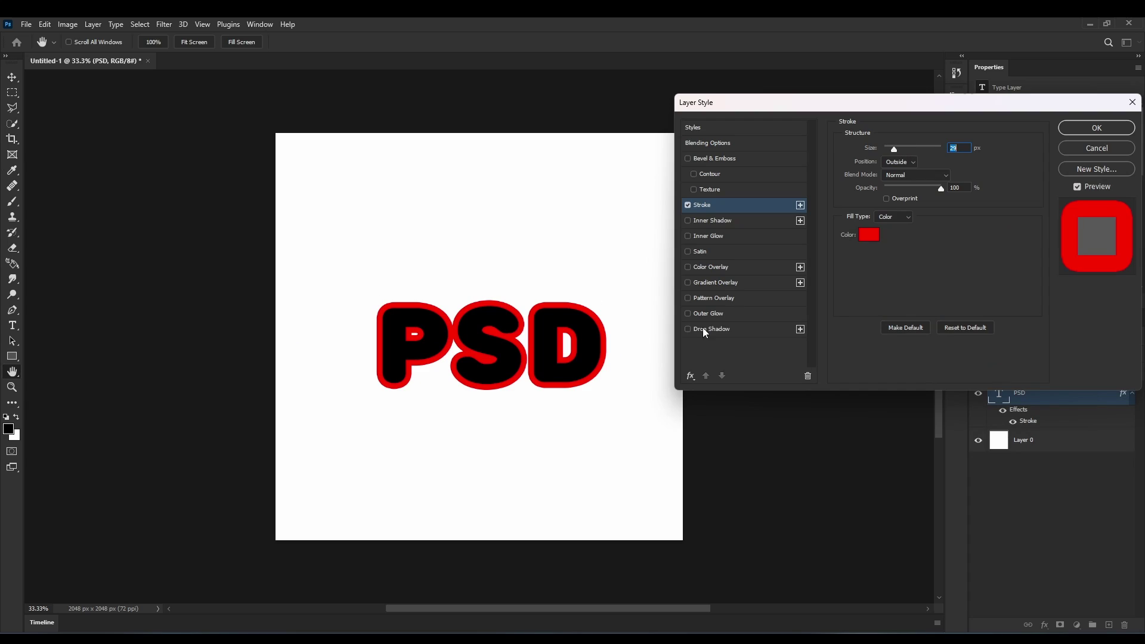
In Photoshop, apply a soft Drop Shadow and a pinkish-red Stroke to the PSD text layer
{"action": "left_click", "coordinate": [712, 329]}
{"action": "mouse_move", "coordinate": [906, 167]}
{"action": "left_mouse_down"}
{"action": "mouse_move", "coordinate": [919, 204]}
{"action": "mouse_move", "coordinate": [904, 229]}
{"action": "mouse_move", "coordinate": [924, 220]}
{"action": "left_mouse_up"}
{"action": "left_click", "coordinate": [731, 207]}
{"action": "left_click", "coordinate": [898, 228]}
{"action": "left_click", "coordinate": [1098, 210]}
Give the PSD text a blue-to-green Gradient Overlay in Normal blend mode and enable Bevel & Emboss
{"action": "left_click", "coordinate": [688, 283]}
{"action": "left_click", "coordinate": [722, 283]}
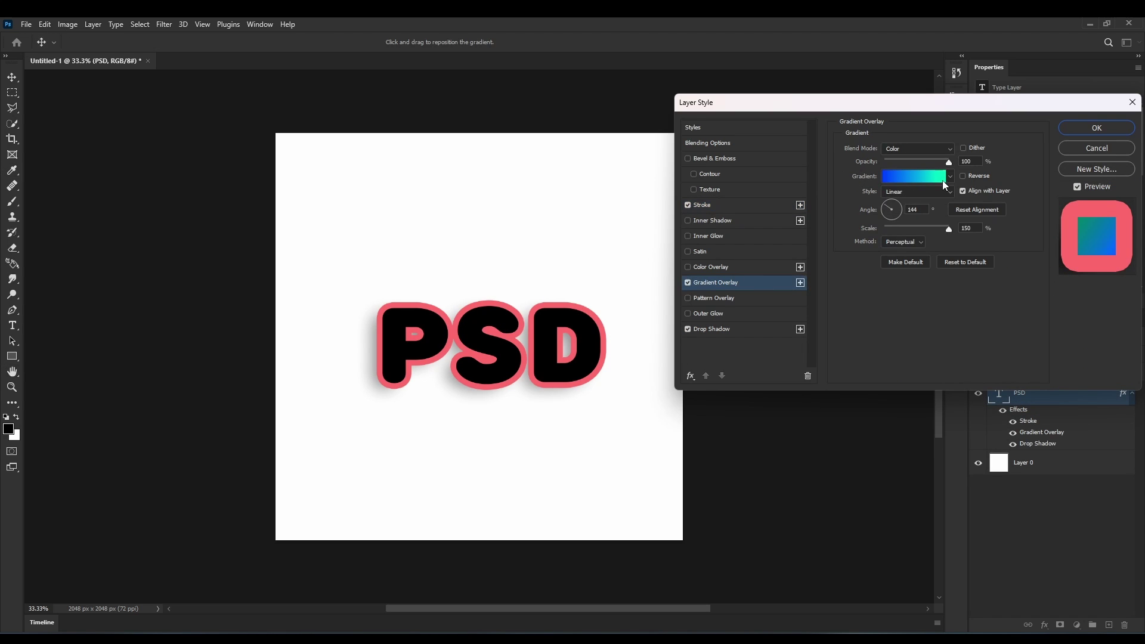
{"action": "left_click", "coordinate": [950, 177]}
{"action": "left_click", "coordinate": [915, 176]}
{"action": "left_click", "coordinate": [1081, 289]}
{"action": "left_click", "coordinate": [917, 149]}
{"action": "left_click", "coordinate": [901, 153]}
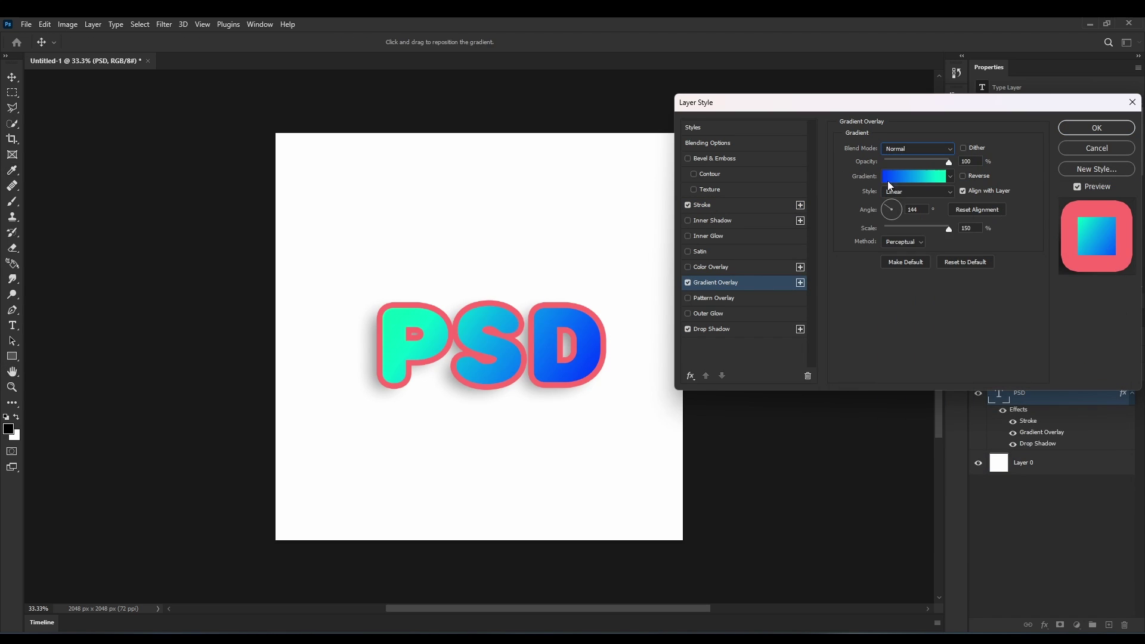
{"action": "left_click", "coordinate": [690, 158]}
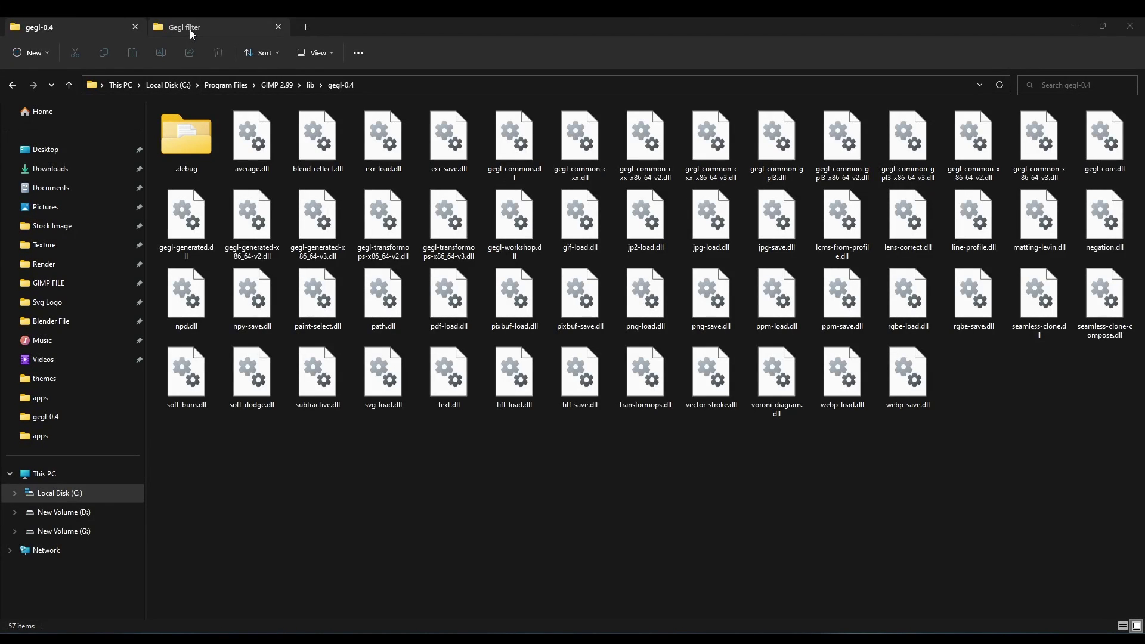
In File Explorer, copy the Beaver-Compiled_GEGL_Binaries_for_windows folder from Gegl filter into GIMP's gegl-0.4 folder
{"action": "left_click", "coordinate": [191, 30]}
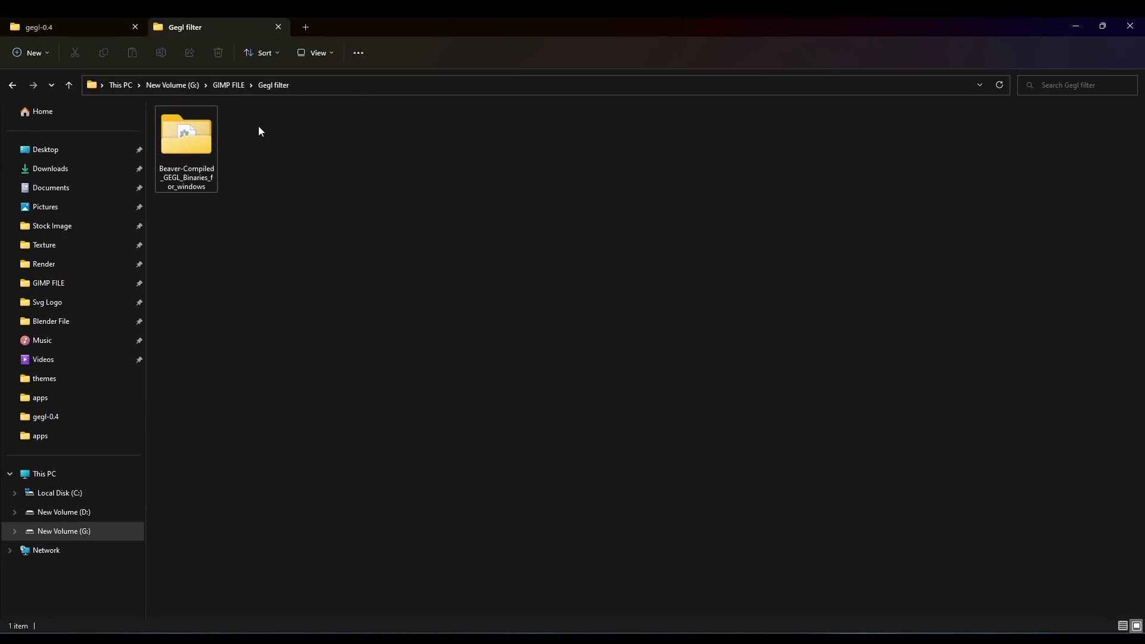
{"action": "right_click", "coordinate": [185, 137]}
{"action": "left_click", "coordinate": [222, 149]}
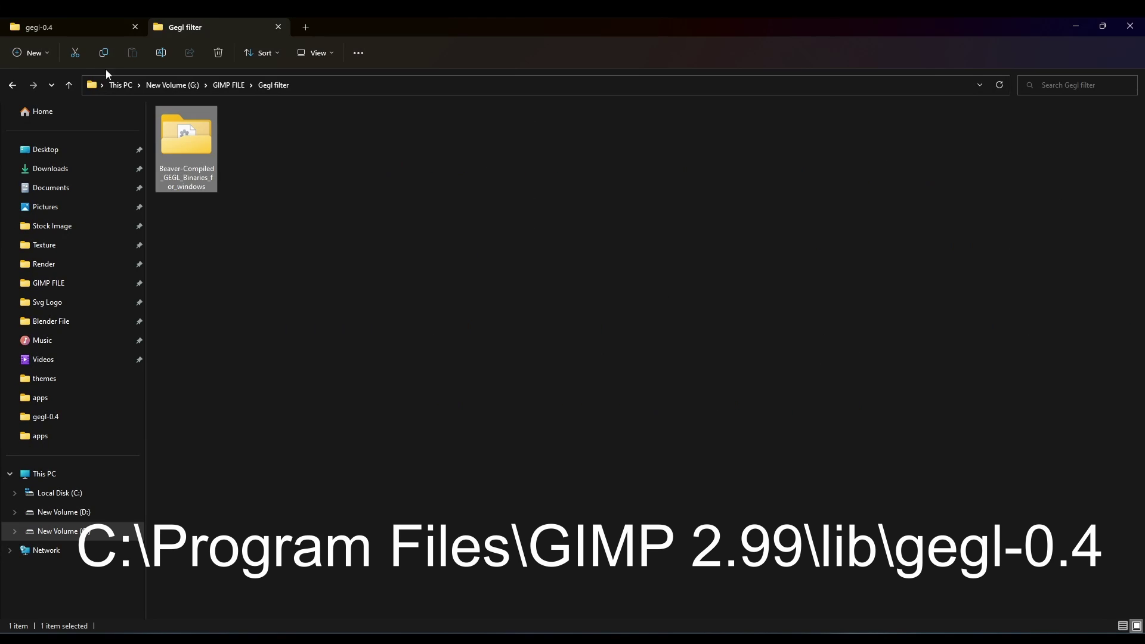
{"action": "left_click", "coordinate": [48, 27]}
{"action": "right_click", "coordinate": [340, 461]}
{"action": "left_click", "coordinate": [354, 488]}
{"action": "left_click", "coordinate": [534, 251]}
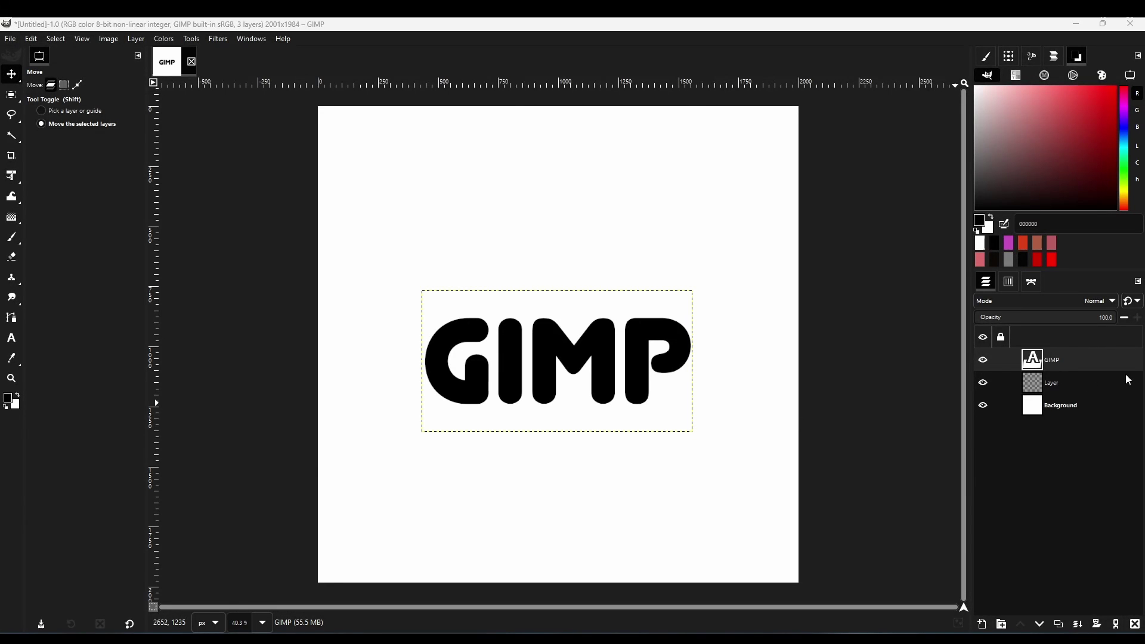
Back in GIMP, search actions for "geg" and run GEGL Operation with GEGL Effects (layereffects) on the GIMP text layer
{"action": "key", "text": "slash"}
{"action": "type", "text": "geg"}
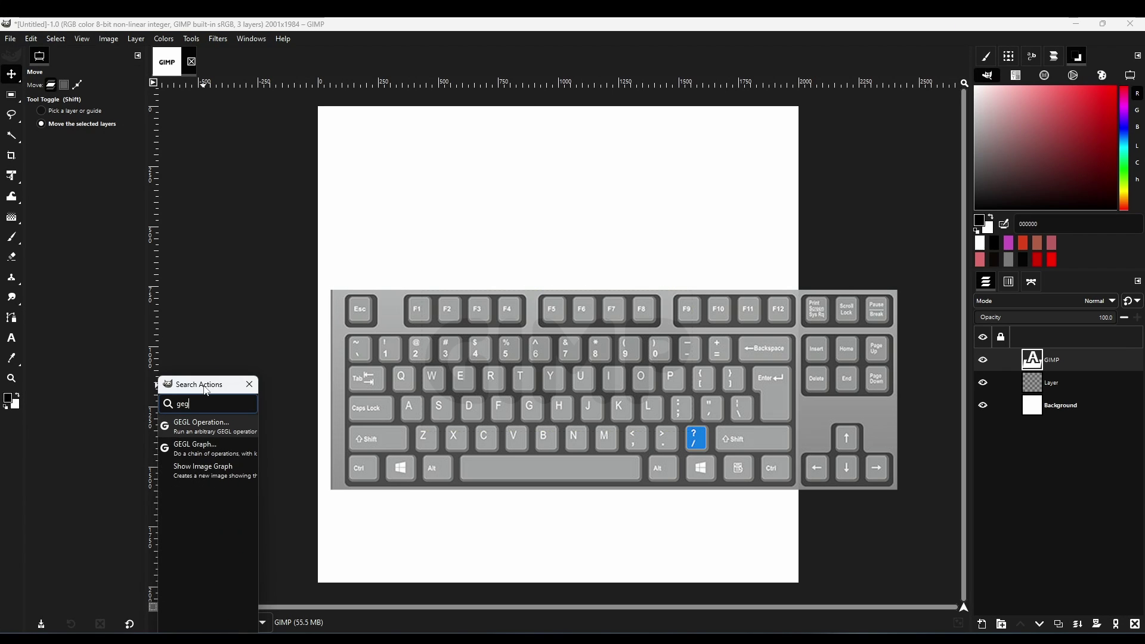
{"action": "left_click", "coordinate": [199, 425]}
{"action": "left_click", "coordinate": [284, 170]}
{"action": "scroll", "coordinate": [251, 519], "scroll_direction": "down", "scroll_amount": 3}
{"action": "left_click", "coordinate": [259, 511]}
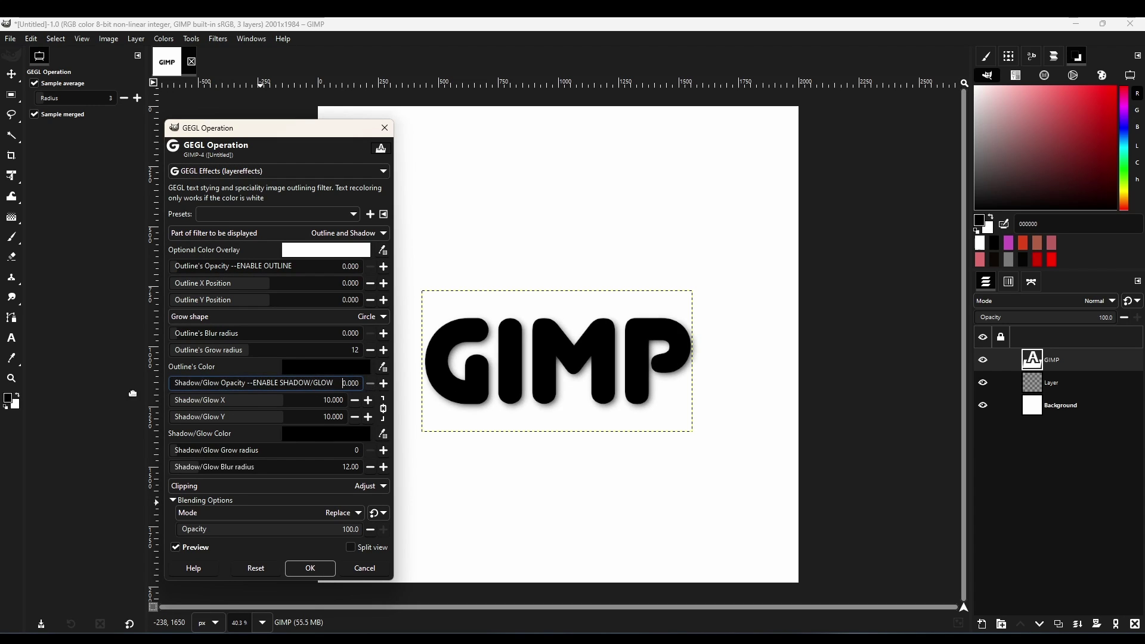
Set the outline and shadow opacity to 1.000, color the outline red and adjust the shadow's offset
{"action": "left_click", "coordinate": [352, 383]}
{"action": "left_click", "coordinate": [352, 266]}
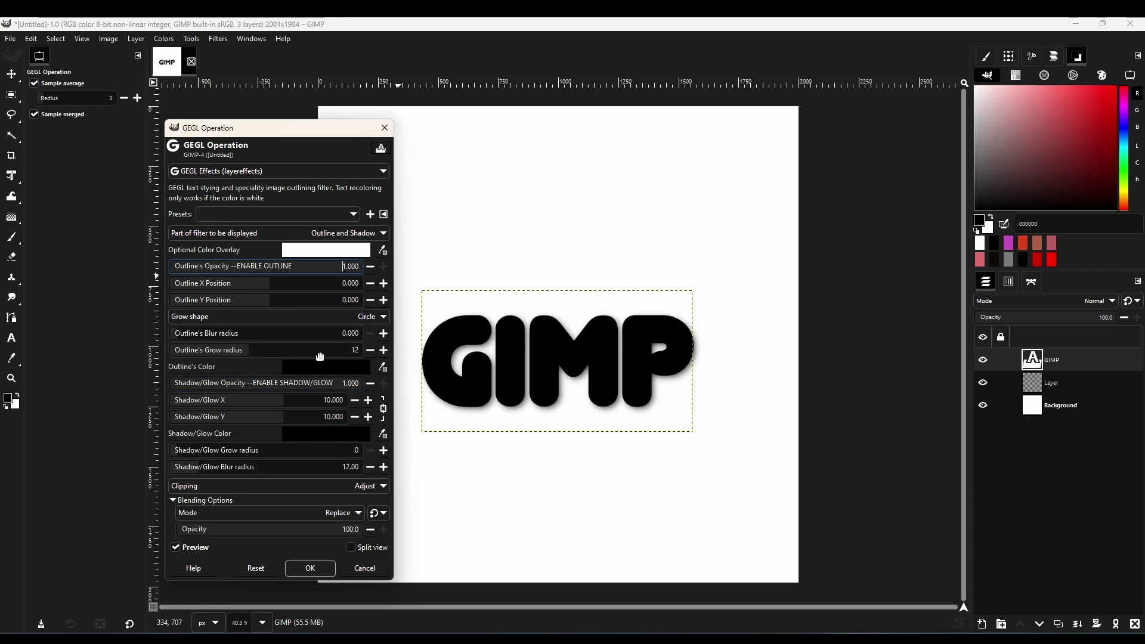
{"action": "left_click", "coordinate": [327, 367]}
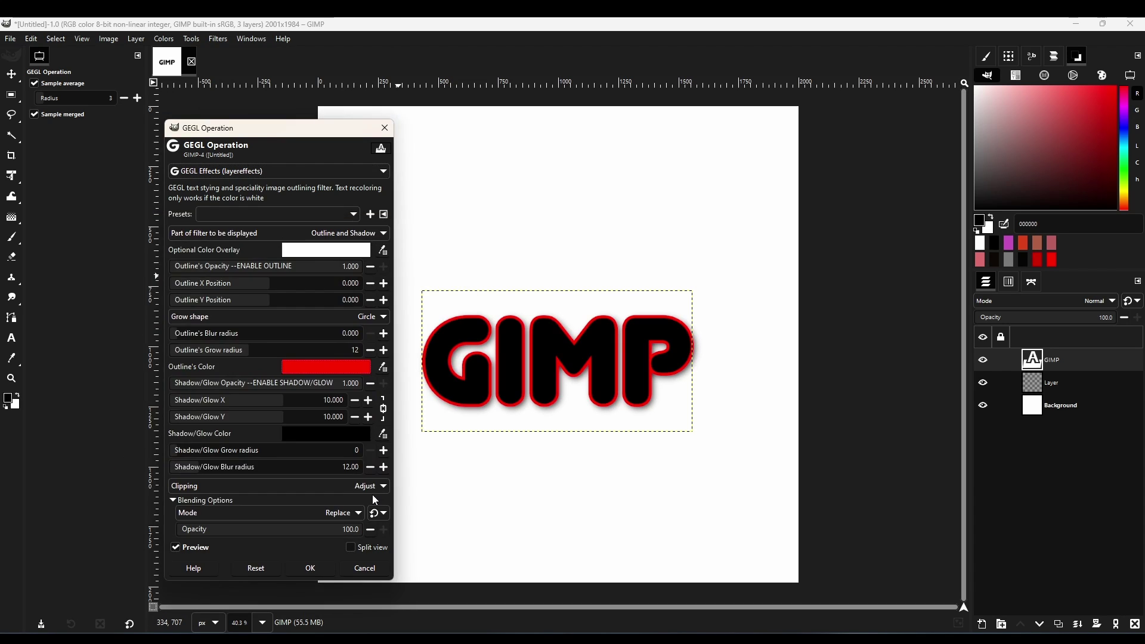
{"action": "left_click_drag", "start_coordinate": [281, 400], "coordinate": [299, 401]}
{"action": "left_click", "coordinate": [383, 408]}
{"action": "left_click", "coordinate": [306, 417]}
{"action": "left_click", "coordinate": [307, 437]}
{"action": "left_click", "coordinate": [424, 503]}
{"action": "left_click", "coordinate": [212, 351]}
Enable the gradient in the Image file upload and Gradient part of the filter
{"action": "left_click", "coordinate": [276, 233]}
{"action": "left_click", "coordinate": [276, 252]}
{"action": "left_click", "coordinate": [235, 233]}
{"action": "left_click", "coordinate": [234, 252]}
{"action": "left_click", "coordinate": [185, 332]}
Show the Bevel and Inner Glow part of the filter and adjust the bevel's depth, lighting rotation and radius
{"action": "left_click", "coordinate": [220, 234]}
{"action": "left_click", "coordinate": [220, 217]}
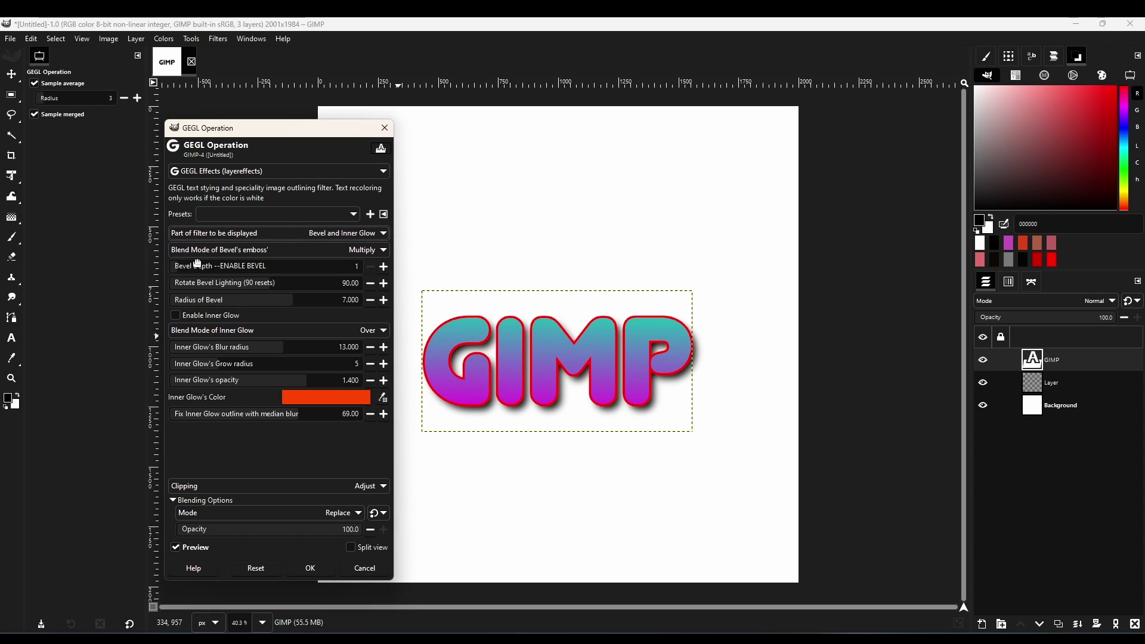
{"action": "left_click_drag", "start_coordinate": [245, 270], "coordinate": [302, 288]}
{"action": "left_click_drag", "start_coordinate": [301, 304], "coordinate": [321, 287]}
{"action": "left_click", "coordinate": [268, 233]}
{"action": "left_click_drag", "start_coordinate": [268, 270], "coordinate": [366, 271]}
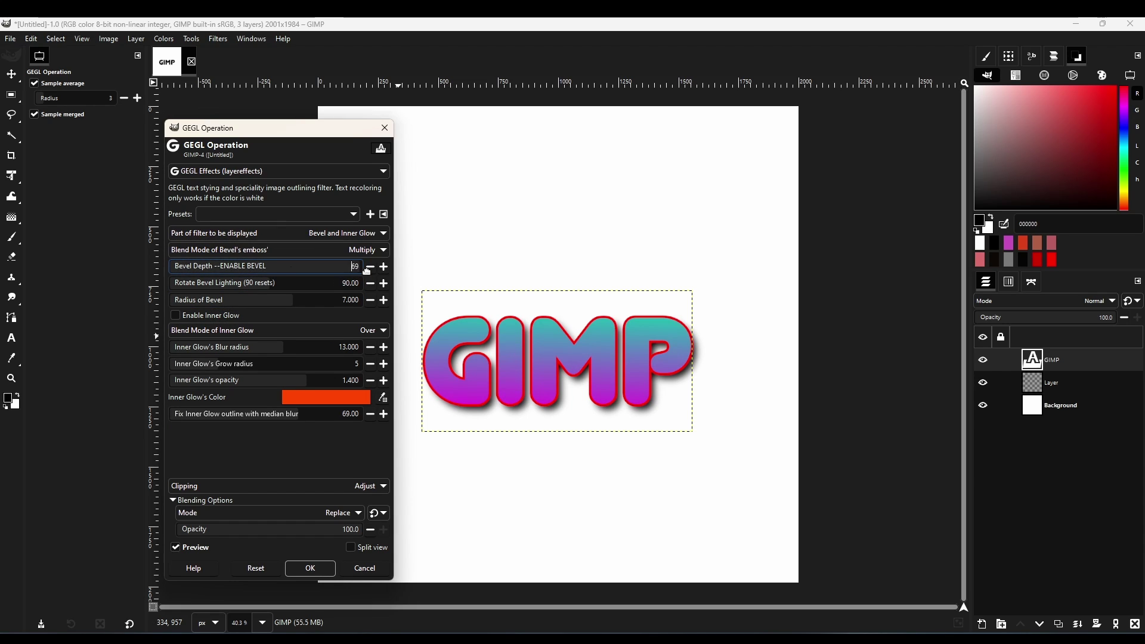
{"action": "left_click", "coordinate": [284, 266]}
{"action": "left_click", "coordinate": [276, 283]}
{"action": "left_click", "coordinate": [275, 300]}
{"action": "left_click_drag", "start_coordinate": [286, 269], "coordinate": [351, 269]}
{"action": "left_click_drag", "start_coordinate": [303, 285], "coordinate": [317, 286]}
Review the filter's Image file upload and Gradient settings and the gradient's blend mode options
{"action": "left_click", "coordinate": [279, 234]}
{"action": "left_click", "coordinate": [284, 251]}
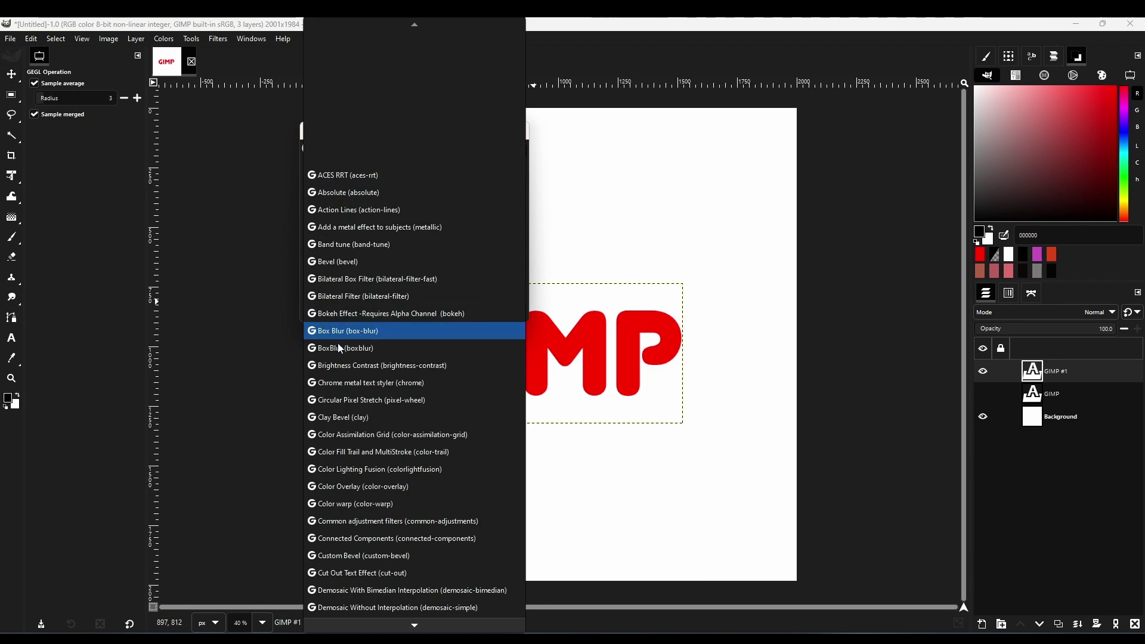
{"action": "left_click", "coordinate": [338, 343]}
{"action": "left_click", "coordinate": [877, 254]}
{"action": "left_click_drag", "start_coordinate": [874, 271], "coordinate": [841, 269]}
{"action": "left_click_drag", "start_coordinate": [862, 253], "coordinate": [904, 253]}
{"action": "left_click", "coordinate": [863, 286]}
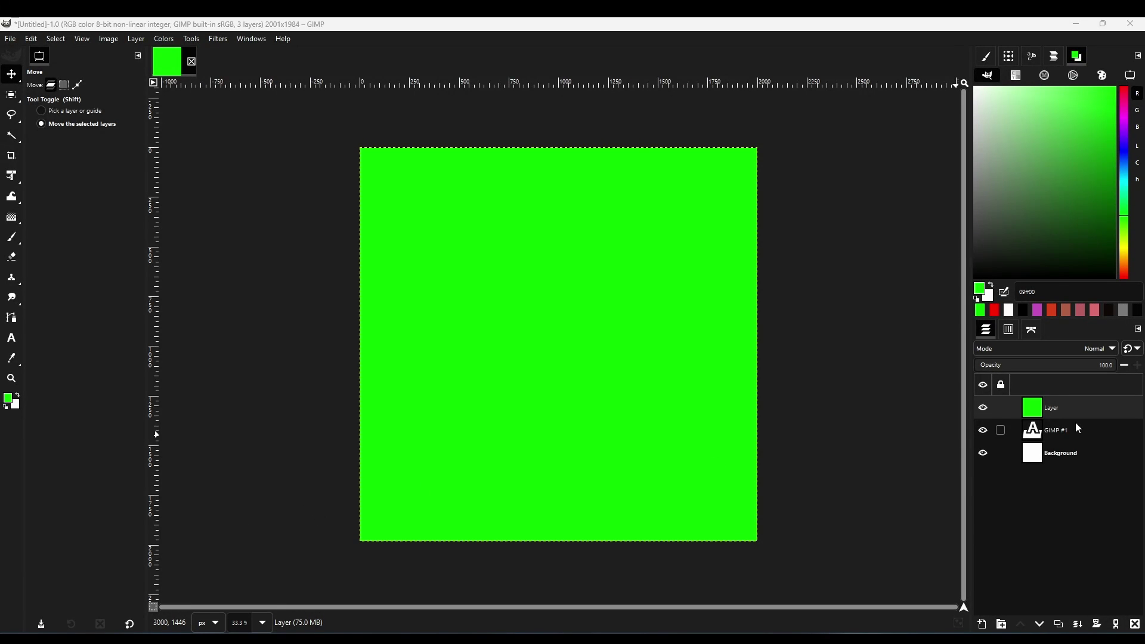
Toggle the visibility of the green layer and the GIMP text layer to compare how they overlap
{"action": "left_click", "coordinate": [983, 408]}
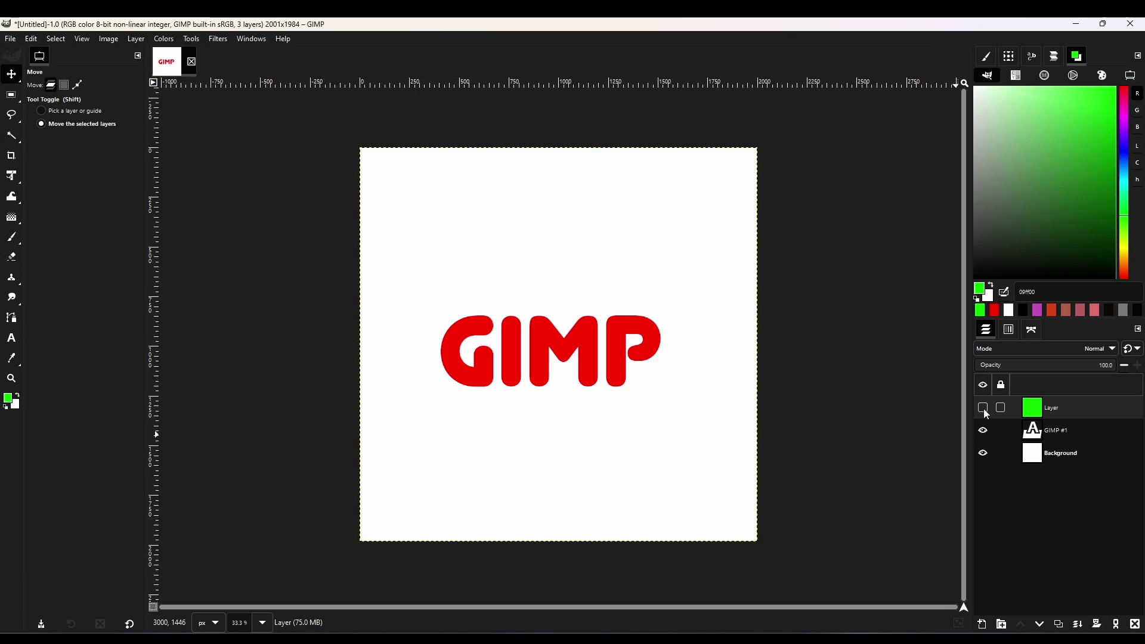
{"action": "left_click", "coordinate": [983, 408]}
{"action": "left_click", "coordinate": [984, 408]}
{"action": "left_click", "coordinate": [984, 430]}
{"action": "left_click", "coordinate": [984, 430]}
{"action": "left_click", "coordinate": [983, 409]}
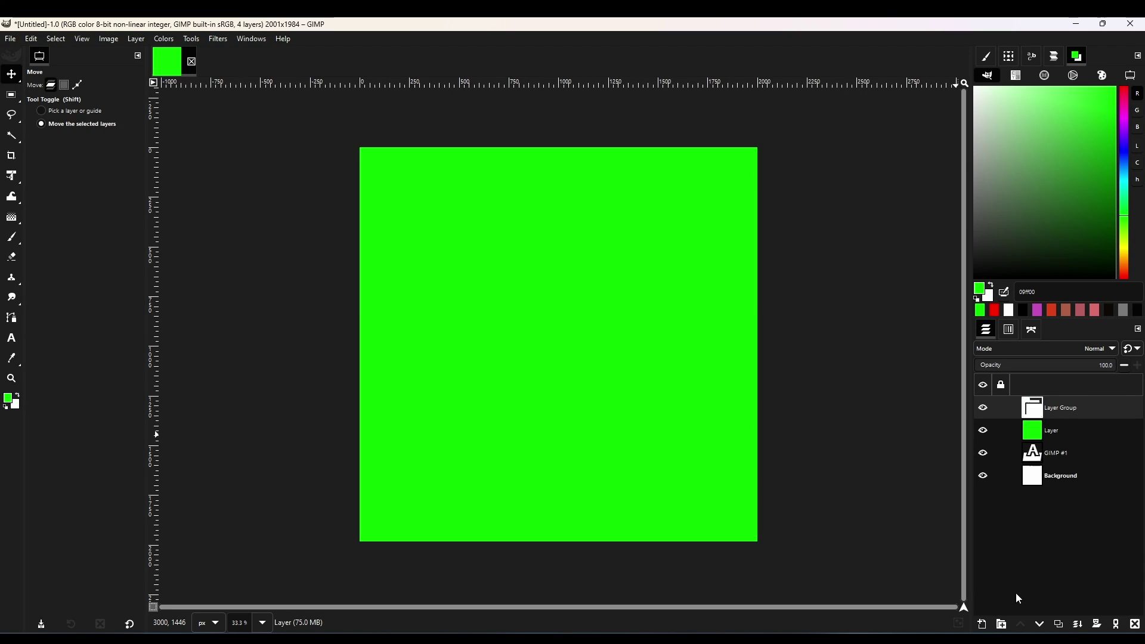
Put the green layer and the text layer into the layer group and set the green layer's composite mode to Clip to Backdrop
{"action": "left_click", "coordinate": [1037, 432]}
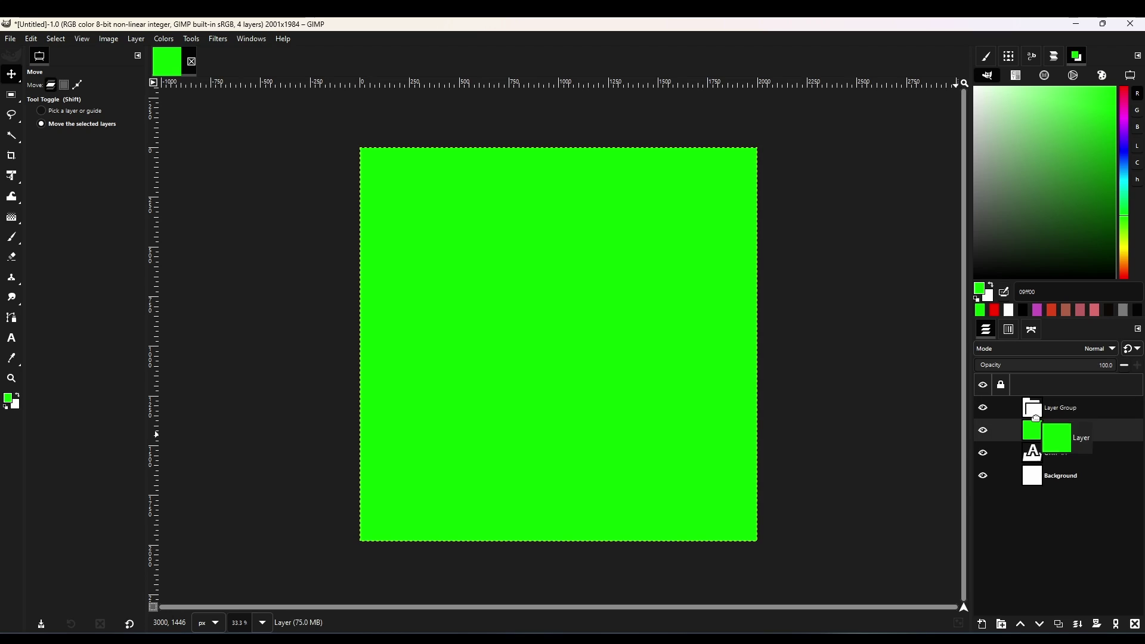
{"action": "left_click", "coordinate": [1046, 454], "text": "shift"}
{"action": "left_click_drag", "start_coordinate": [1045, 438], "coordinate": [1048, 416]}
{"action": "right_click", "coordinate": [1067, 431]}
{"action": "mouse_move", "coordinate": [1033, 87]}
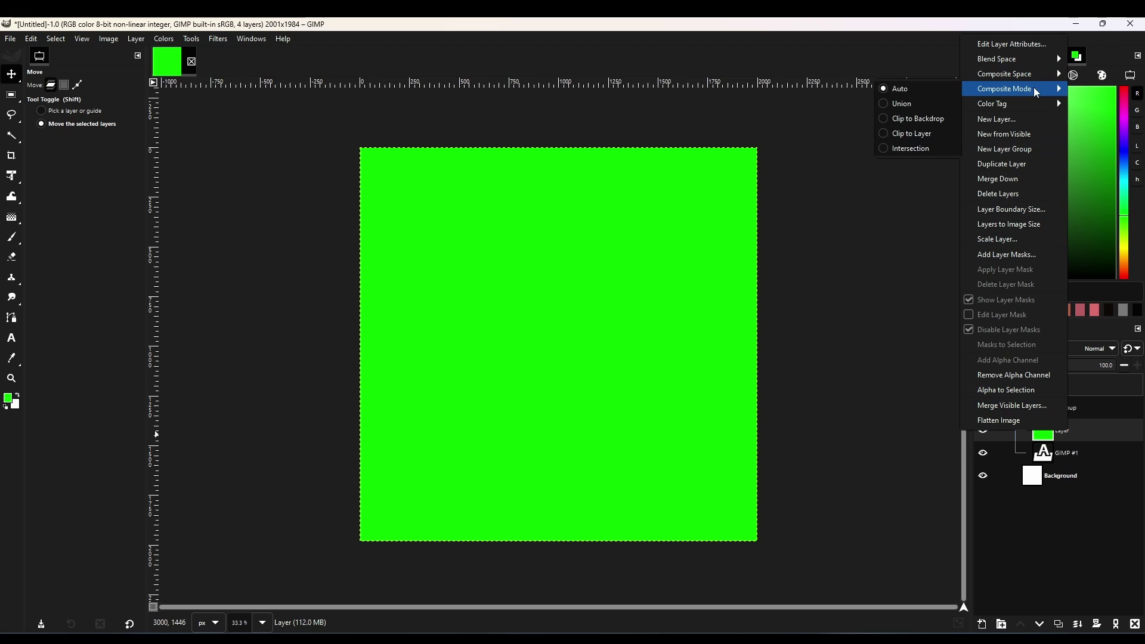
{"action": "left_click", "coordinate": [916, 119]}
Toggle the green layer's visibility to compare the clipping and move the clipped layer on the canvas
{"action": "left_click", "coordinate": [983, 431]}
{"action": "left_click", "coordinate": [983, 430]}
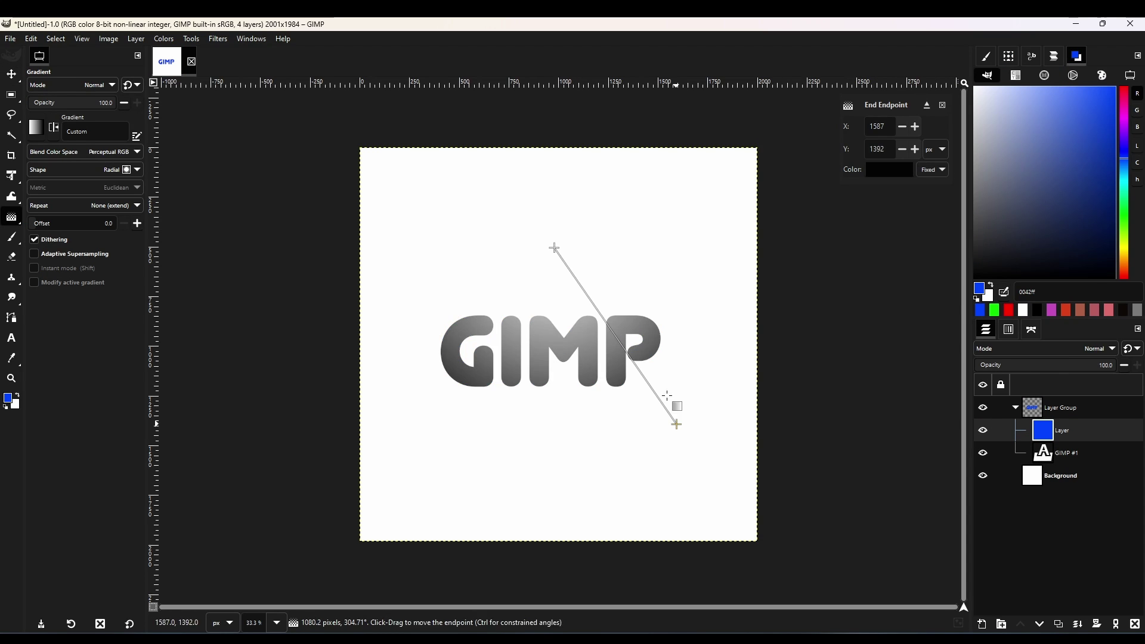
{"action": "left_click_drag", "start_coordinate": [552, 248], "coordinate": [453, 295]}
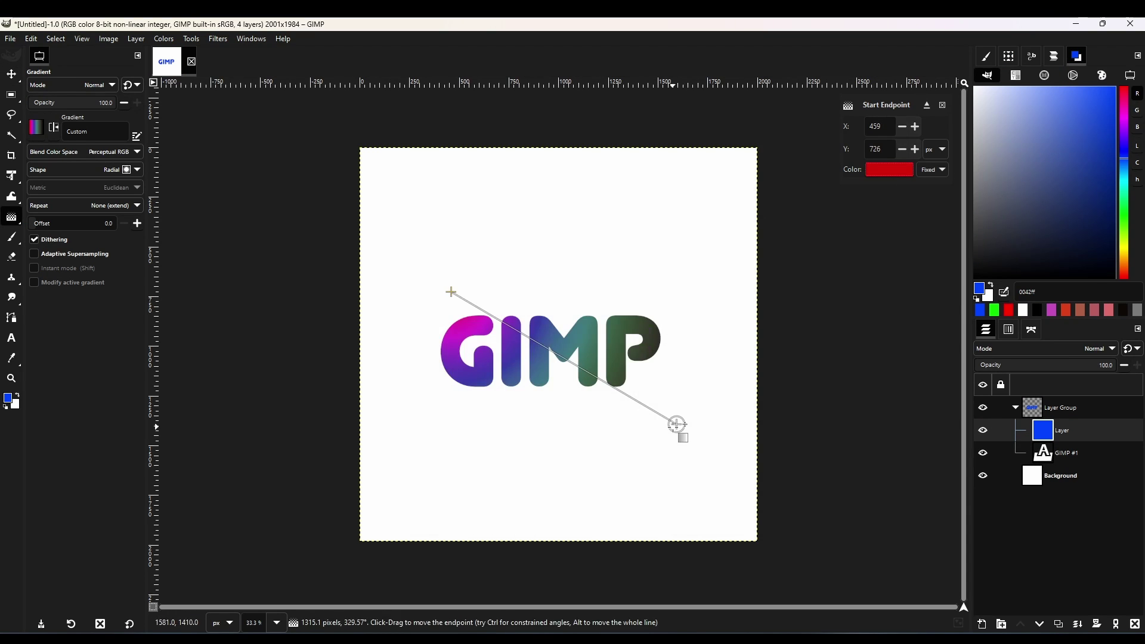
{"action": "left_click", "coordinate": [889, 169]}
{"action": "left_click", "coordinate": [660, 475]}
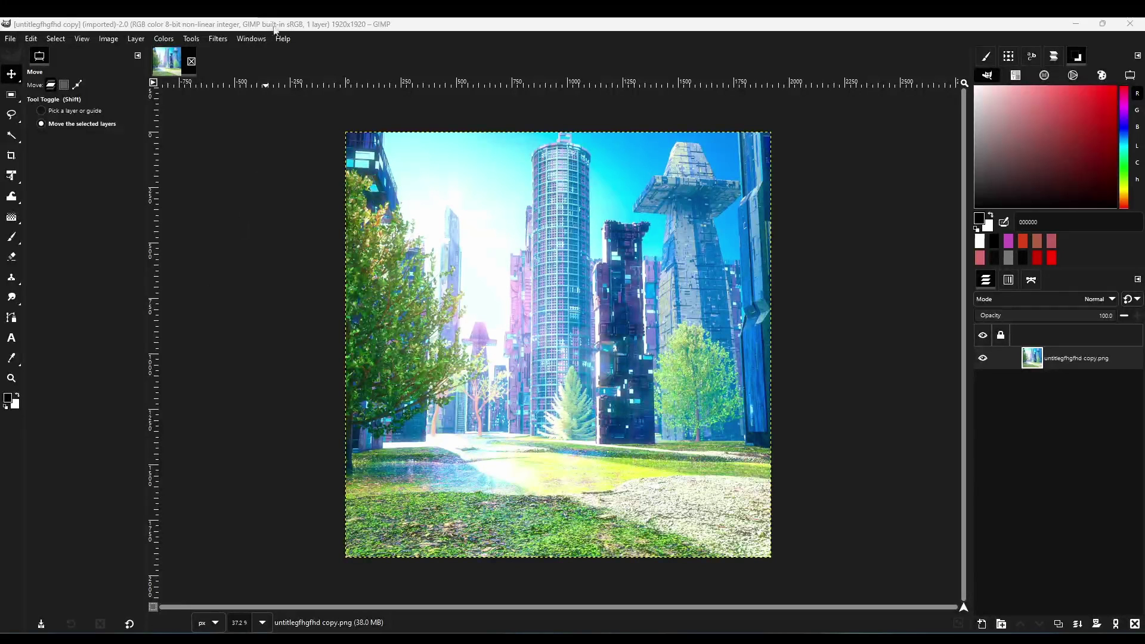
Duplicate the city image layer and apply a Curves adjustment to the copy with an upper point at input 174, output 176
{"action": "left_click", "coordinate": [163, 40]}
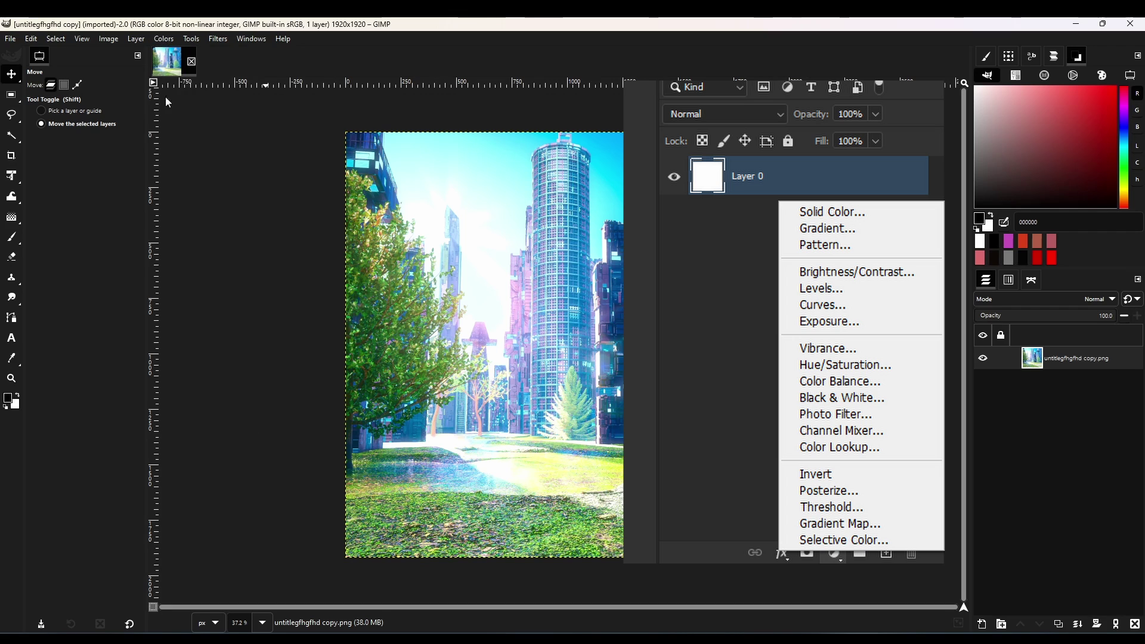
{"action": "left_click", "coordinate": [170, 39]}
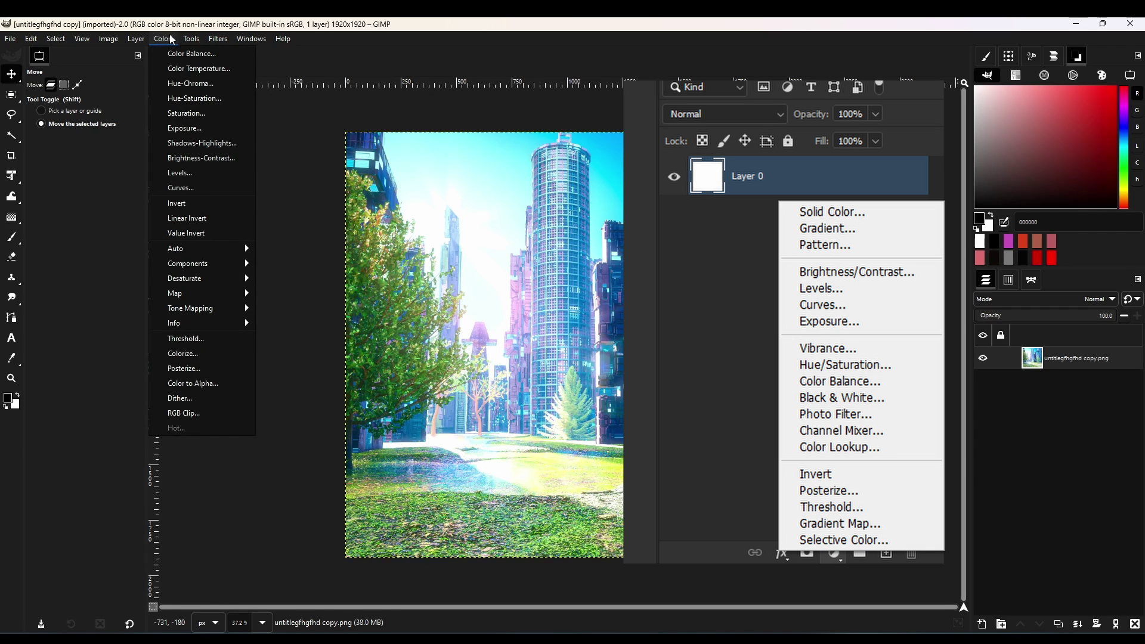
{"action": "left_click", "coordinate": [172, 39]}
{"action": "left_click", "coordinate": [1059, 624]}
{"action": "left_click", "coordinate": [164, 38]}
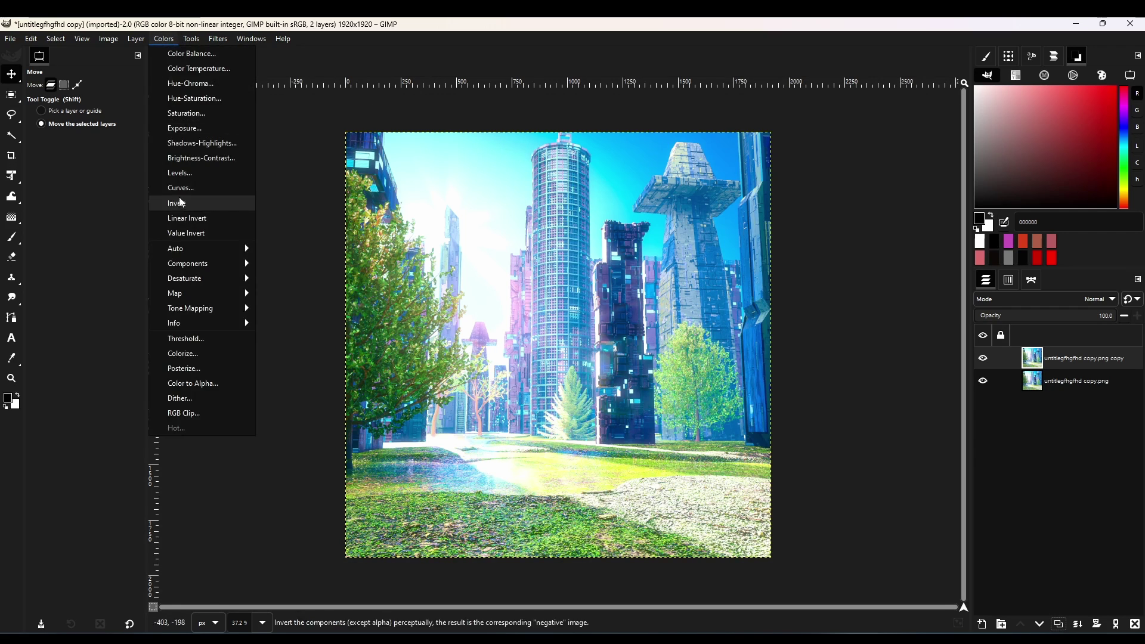
{"action": "left_click", "coordinate": [180, 196]}
{"action": "left_click", "coordinate": [296, 175]}
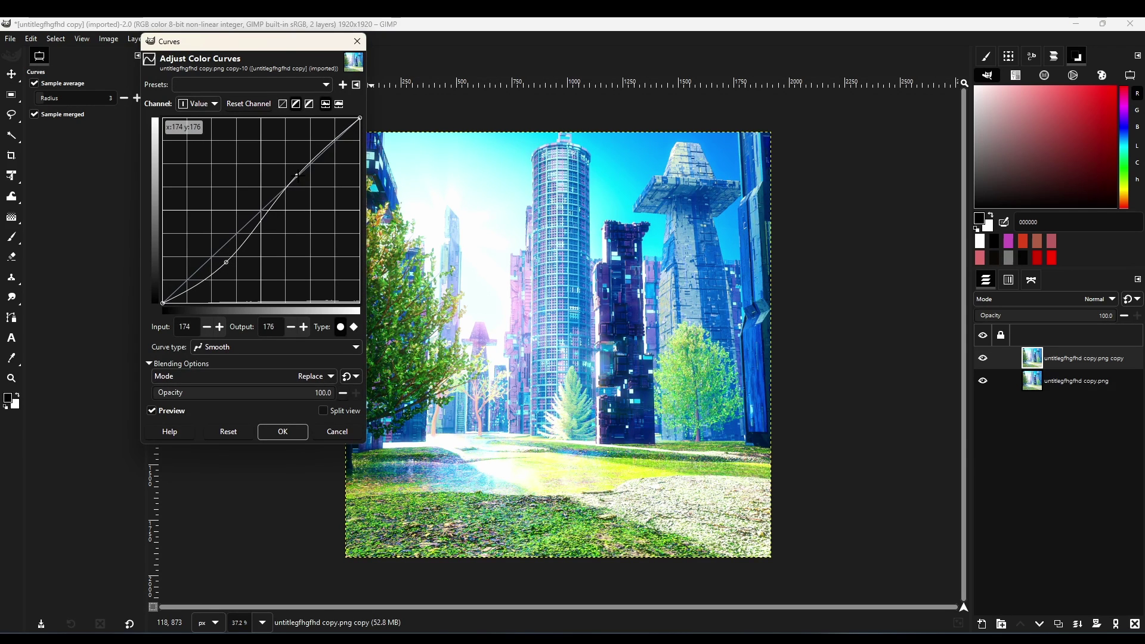
{"action": "key", "text": "Return"}
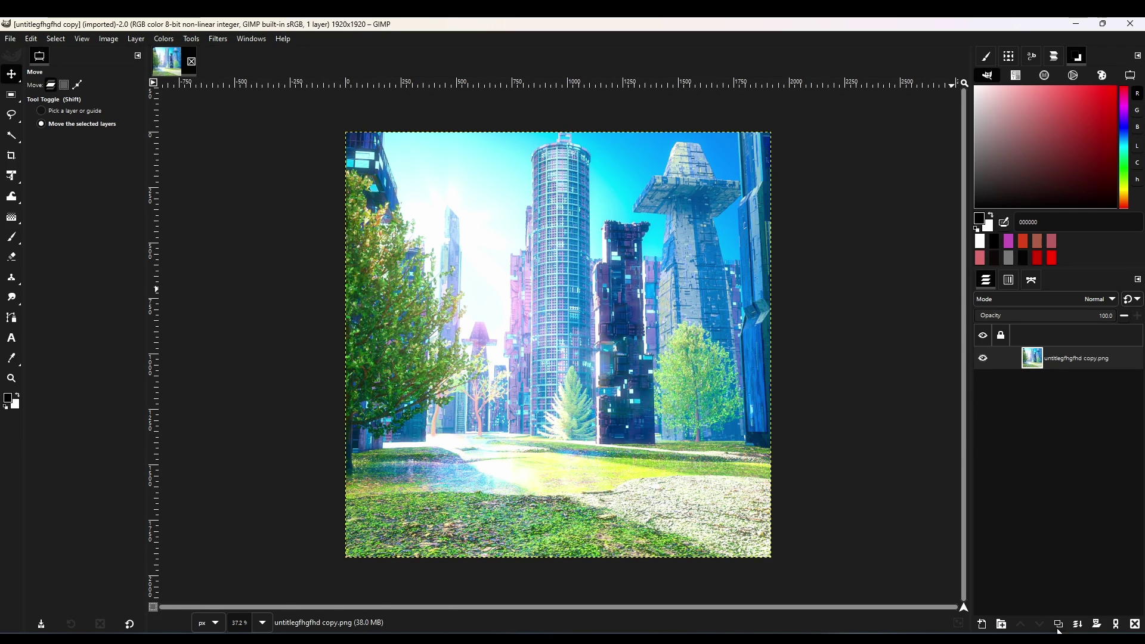
Duplicate the city image layer again and apply Curves with points at 84, 56 and 174, 176
{"action": "left_click", "coordinate": [1059, 625]}
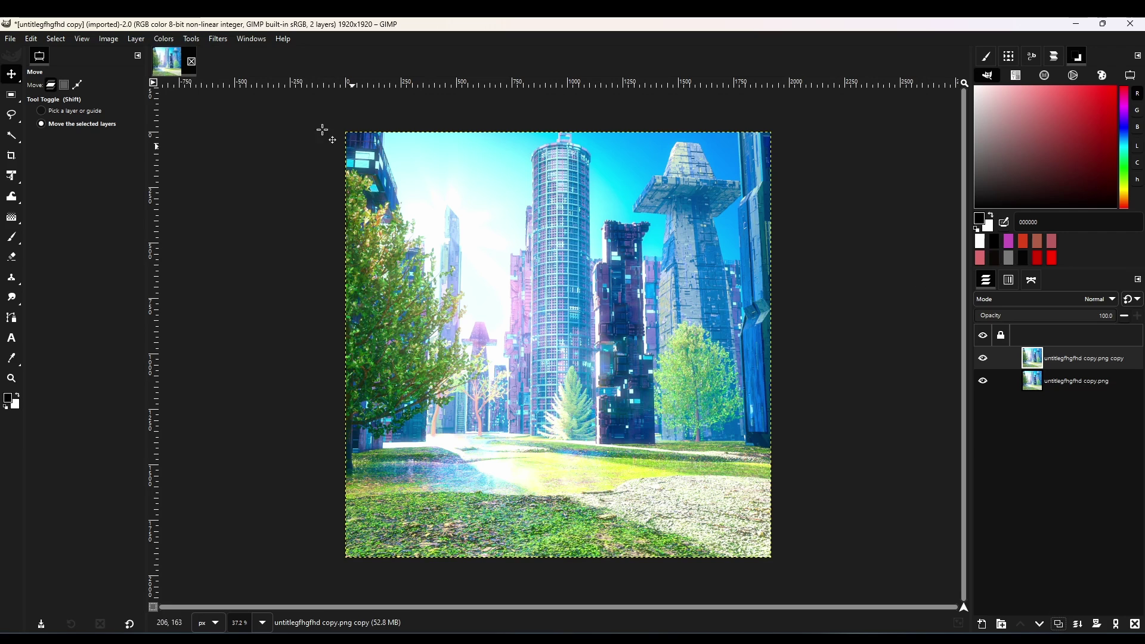
{"action": "left_click", "coordinate": [163, 39]}
{"action": "left_click", "coordinate": [180, 196]}
{"action": "left_click_drag", "start_coordinate": [231, 252], "coordinate": [227, 262]}
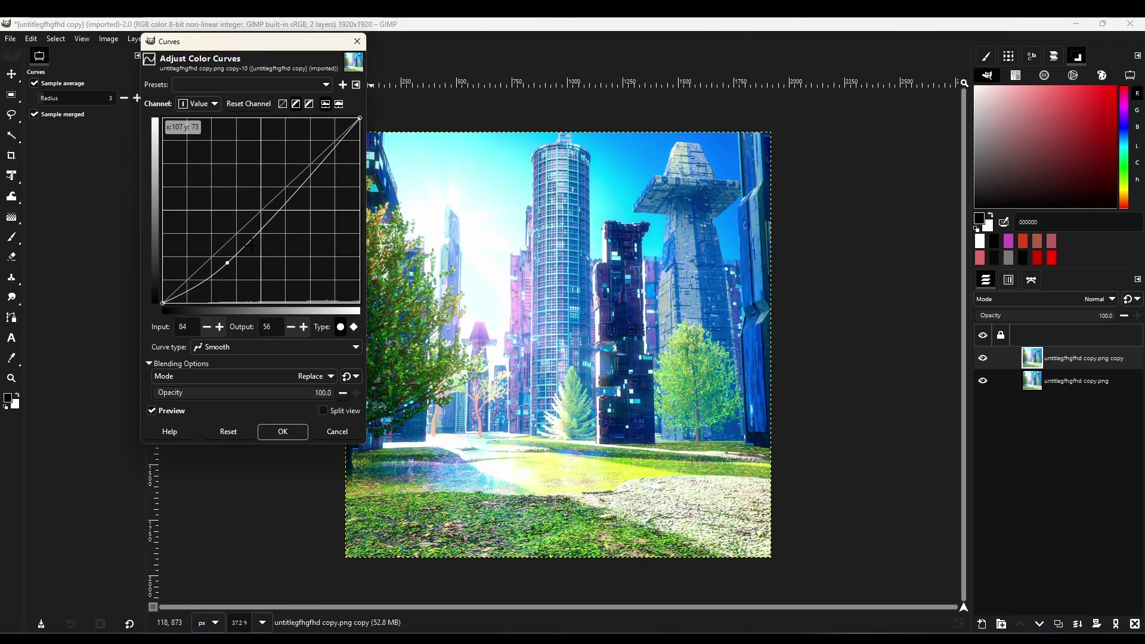
{"action": "left_click", "coordinate": [296, 176]}
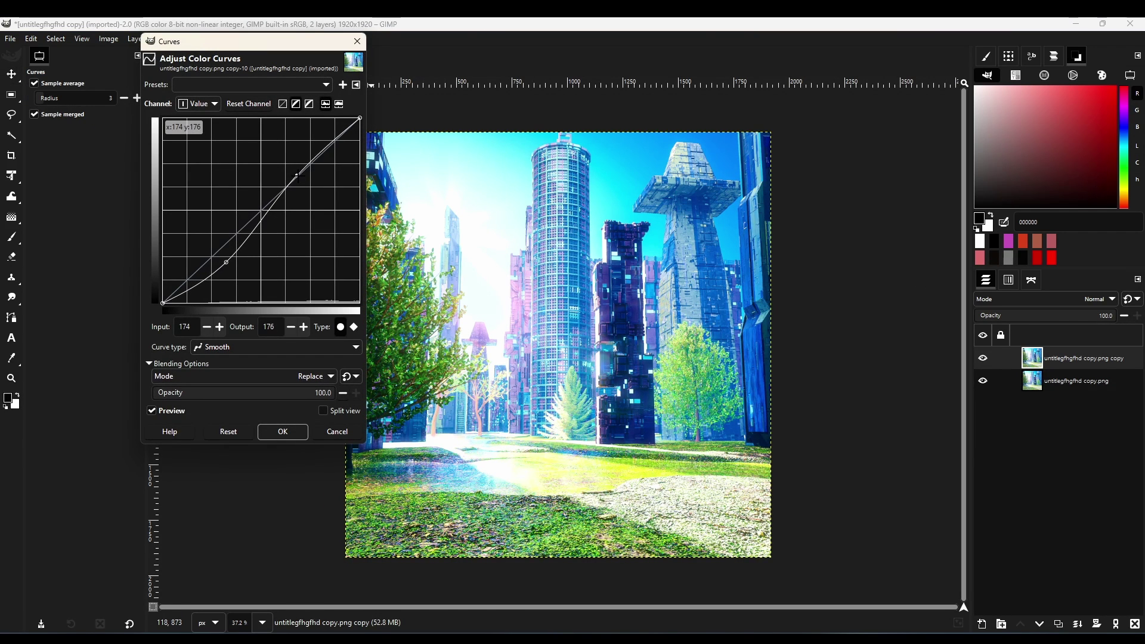
{"action": "left_click", "coordinate": [283, 432]}
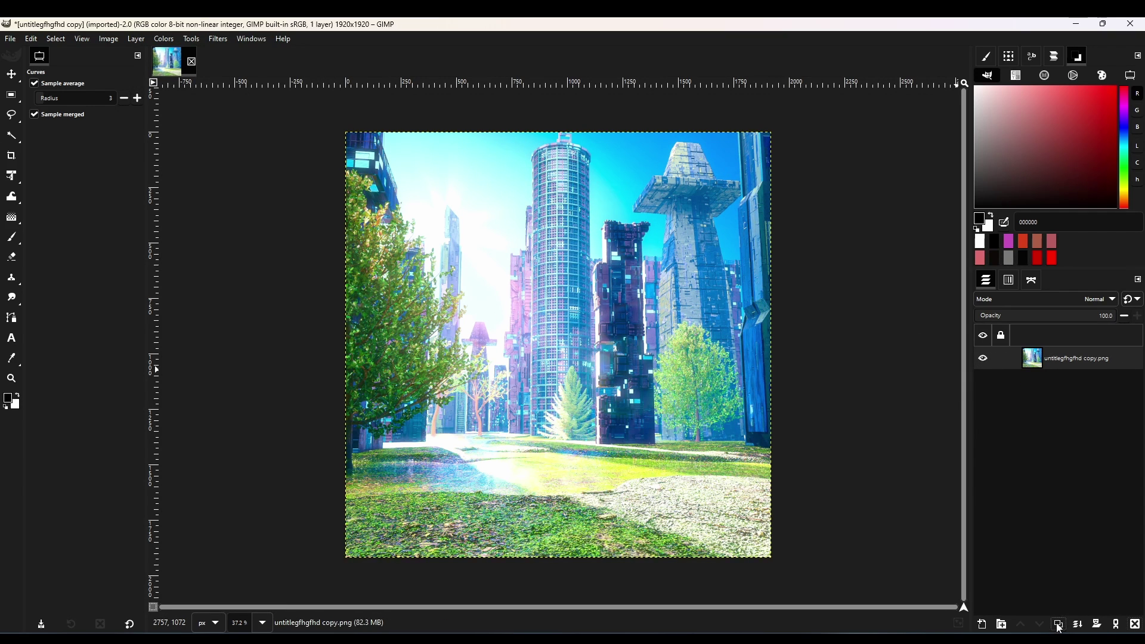
Load the last used Curves preset for the layer copy and fine-tune both of its curve points
{"action": "left_click", "coordinate": [191, 38]}
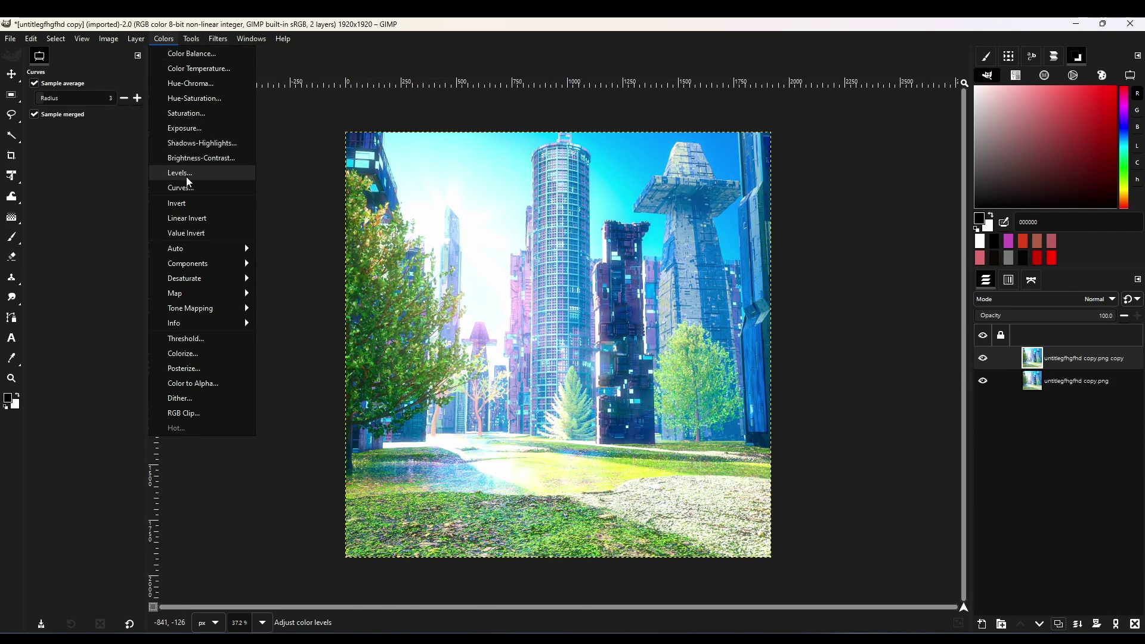
{"action": "left_click", "coordinate": [185, 181]}
{"action": "left_click", "coordinate": [204, 84]}
{"action": "left_click", "coordinate": [204, 86]}
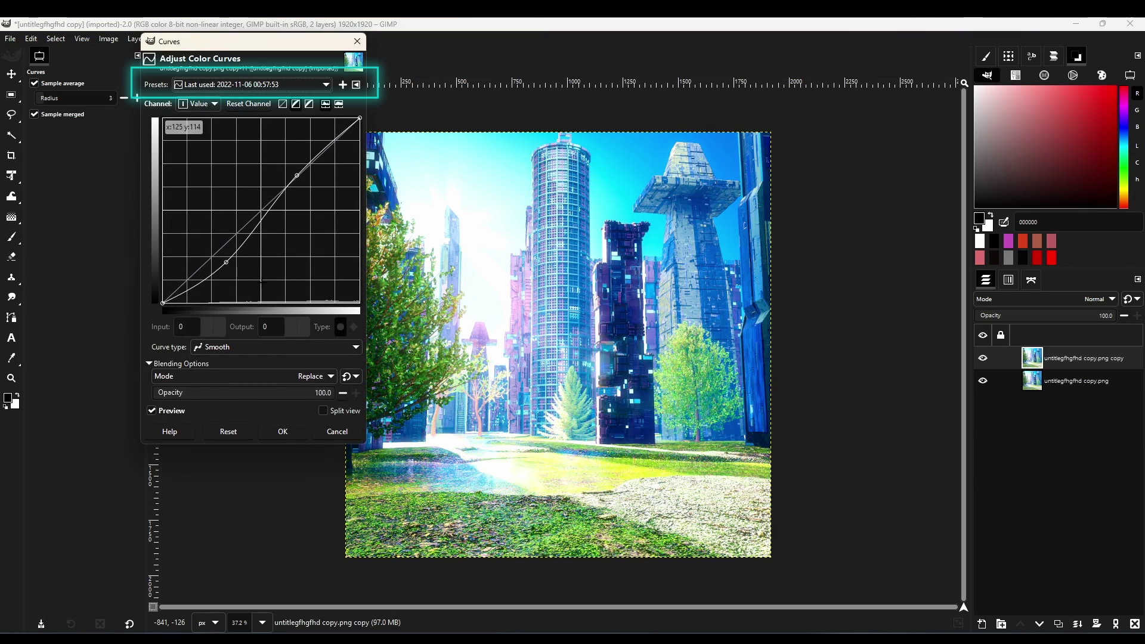
{"action": "left_click", "coordinate": [173, 412]}
{"action": "left_click", "coordinate": [173, 412]}
{"action": "mouse_move", "coordinate": [224, 264]}
{"action": "left_mouse_down"}
{"action": "mouse_move", "coordinate": [221, 255]}
{"action": "mouse_move", "coordinate": [263, 294]}
{"action": "mouse_move", "coordinate": [229, 248]}
{"action": "left_mouse_up"}
{"action": "left_click_drag", "start_coordinate": [297, 173], "coordinate": [303, 173]}
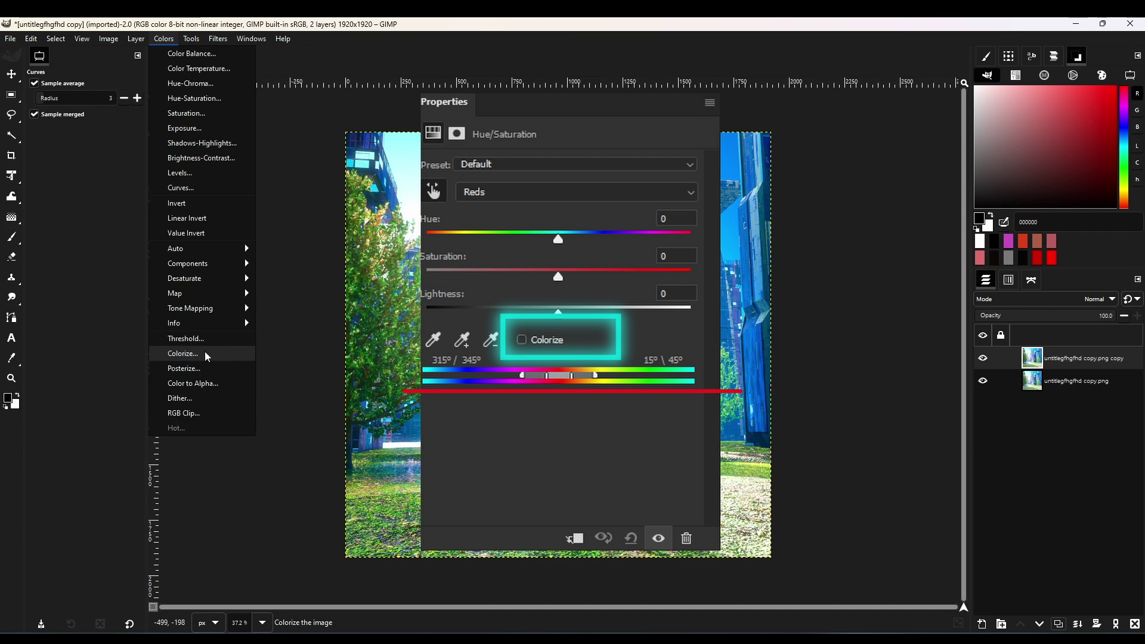
Try Colorize on the layer copy and adjust its hue
{"action": "left_click", "coordinate": [205, 354]}
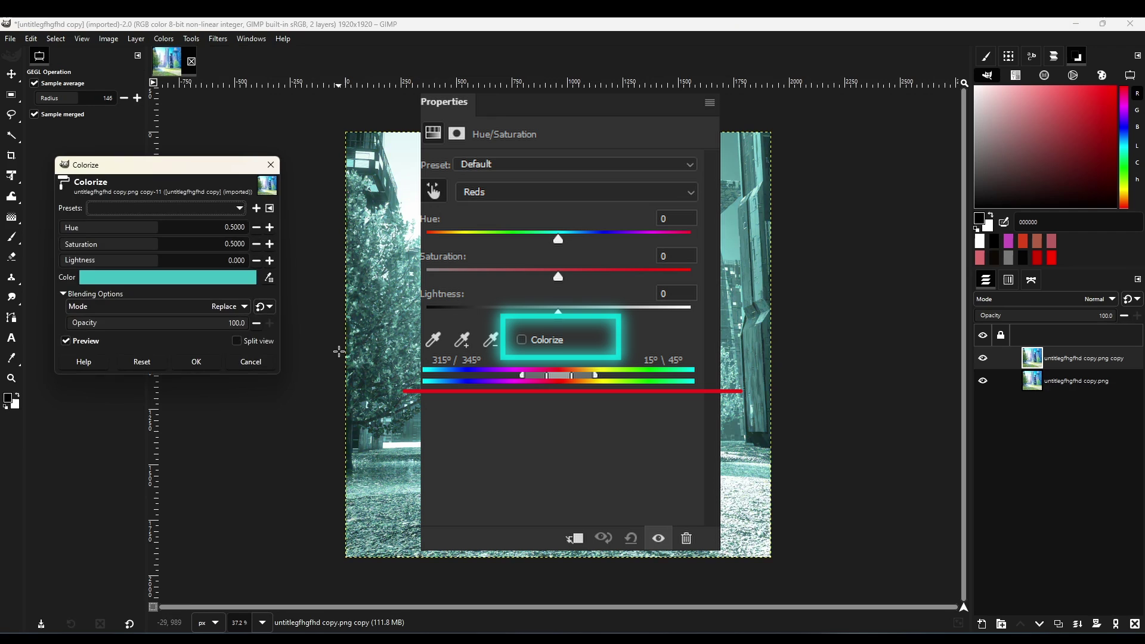
{"action": "mouse_move", "coordinate": [153, 232]}
{"action": "left_mouse_down"}
{"action": "mouse_move", "coordinate": [90, 227]}
{"action": "mouse_move", "coordinate": [227, 227]}
{"action": "mouse_move", "coordinate": [181, 228]}
{"action": "mouse_move", "coordinate": [171, 244]}
{"action": "left_mouse_up"}
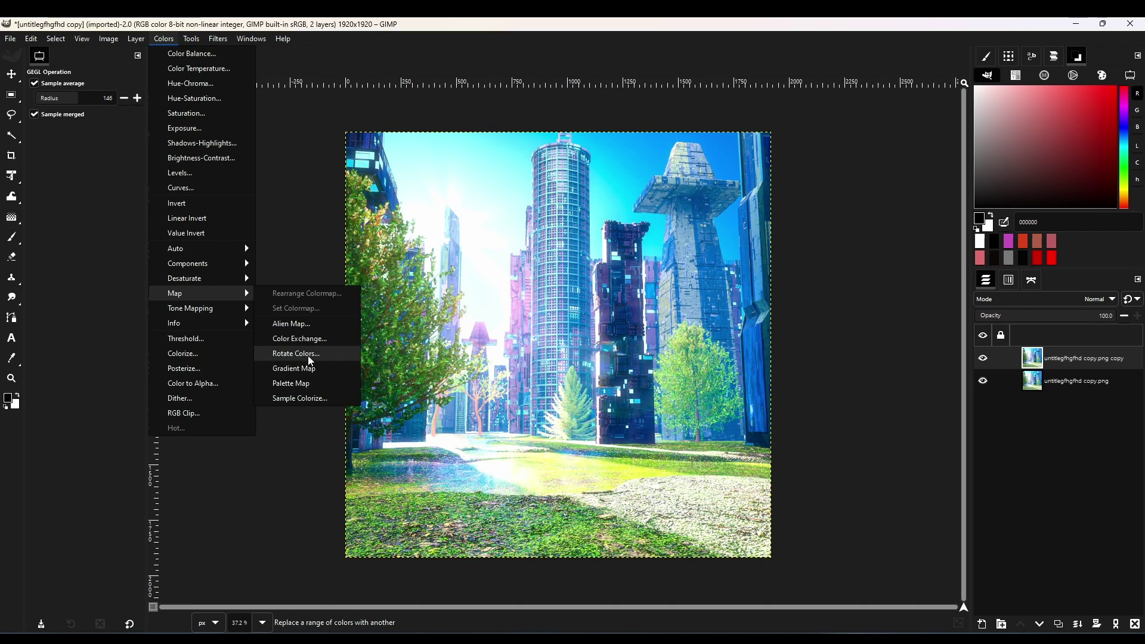
Rotate the layer copy's colors with a source range from 258.18 to 162.41 and a destination range from 55.62 to 13.74
{"action": "left_click", "coordinate": [308, 355]}
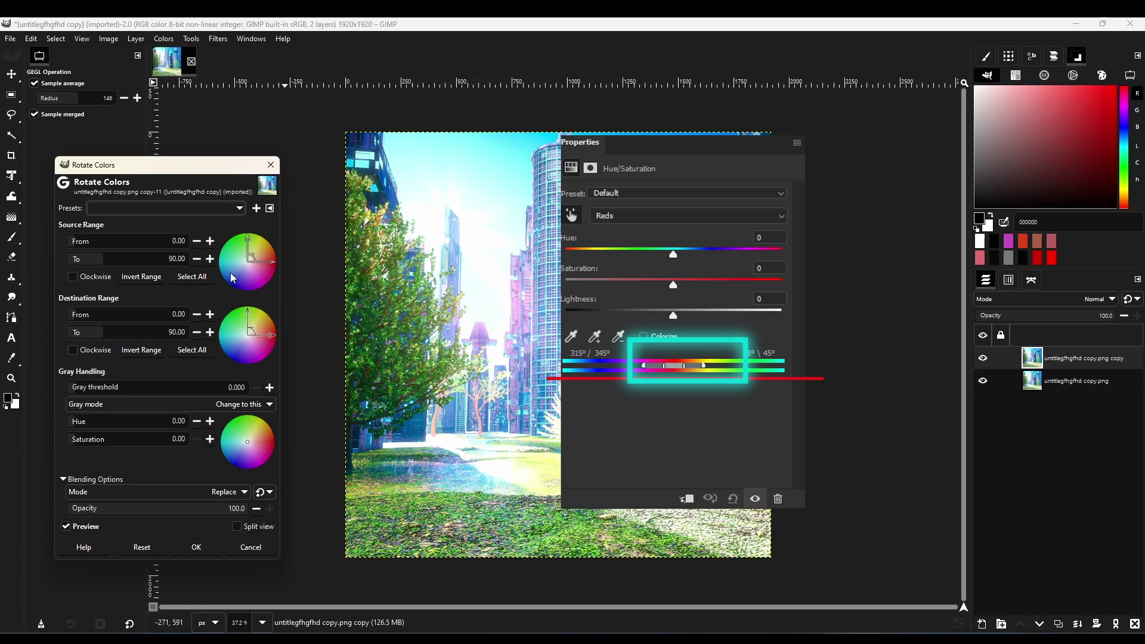
{"action": "left_click_drag", "start_coordinate": [247, 237], "coordinate": [228, 275]}
{"action": "mouse_move", "coordinate": [229, 278]}
{"action": "left_mouse_down"}
{"action": "mouse_move", "coordinate": [242, 275]}
{"action": "mouse_move", "coordinate": [242, 291]}
{"action": "left_mouse_up"}
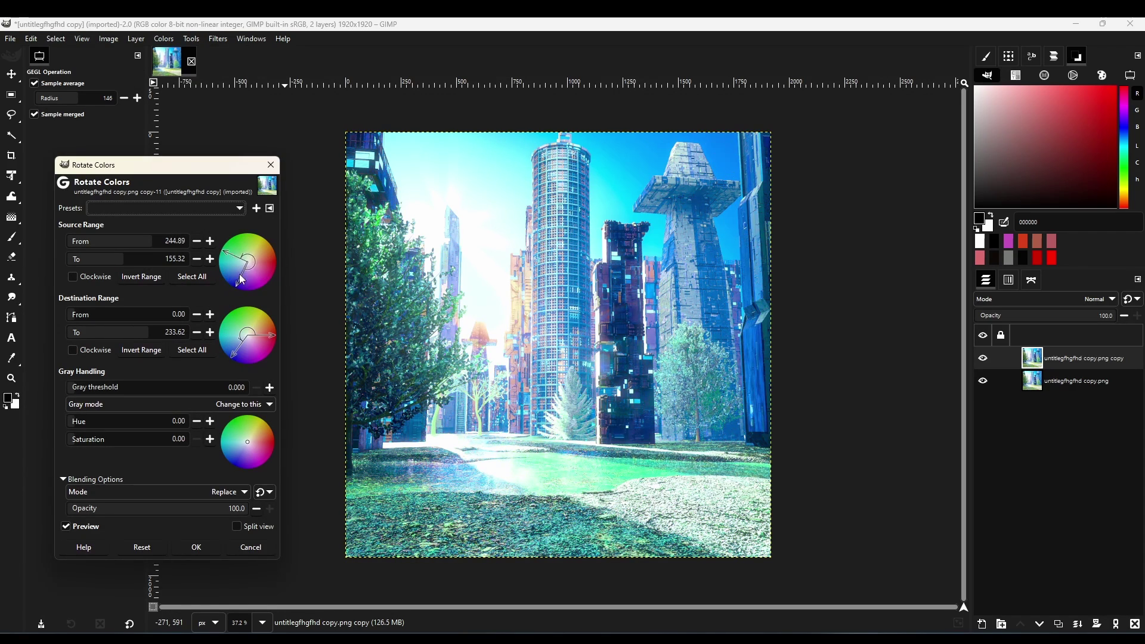
{"action": "left_click_drag", "start_coordinate": [232, 356], "coordinate": [268, 319]}
{"action": "left_click_drag", "start_coordinate": [270, 343], "coordinate": [275, 329]}
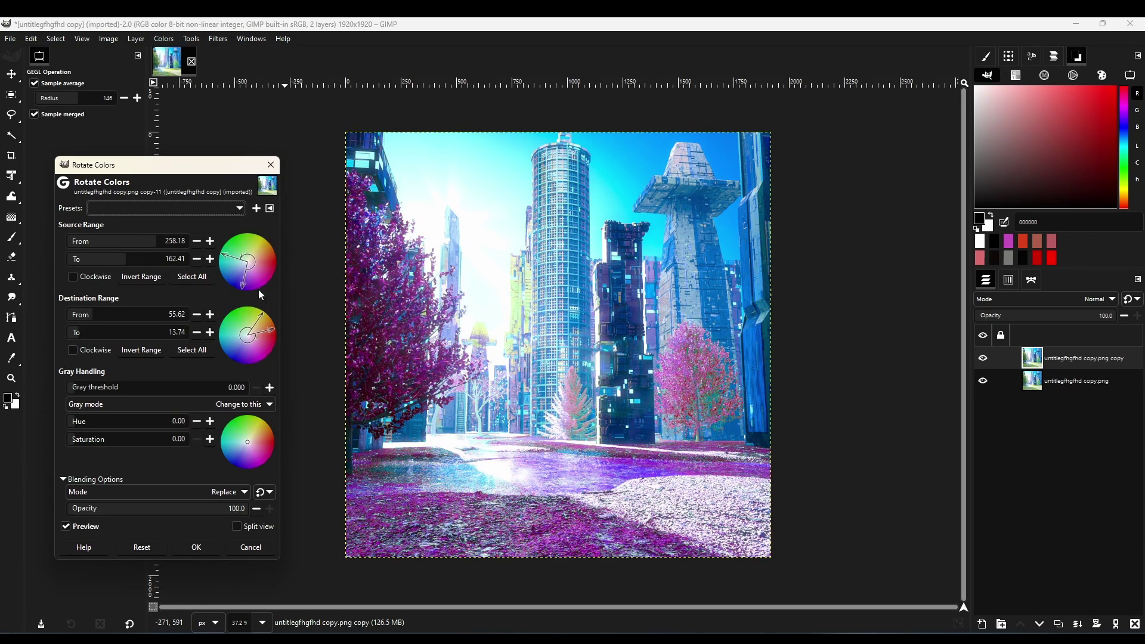
Readjust the source and destination ranges of Rotate Colors to shift a different band of colors
{"action": "left_click", "coordinate": [222, 254]}
{"action": "left_click_drag", "start_coordinate": [244, 288], "coordinate": [221, 271]}
{"action": "left_click_drag", "start_coordinate": [274, 329], "coordinate": [244, 361]}
{"action": "left_click_drag", "start_coordinate": [263, 314], "coordinate": [237, 312]}
{"action": "left_click_drag", "start_coordinate": [244, 361], "coordinate": [231, 329]}
{"action": "left_click_drag", "start_coordinate": [121, 241], "coordinate": [80, 253]}
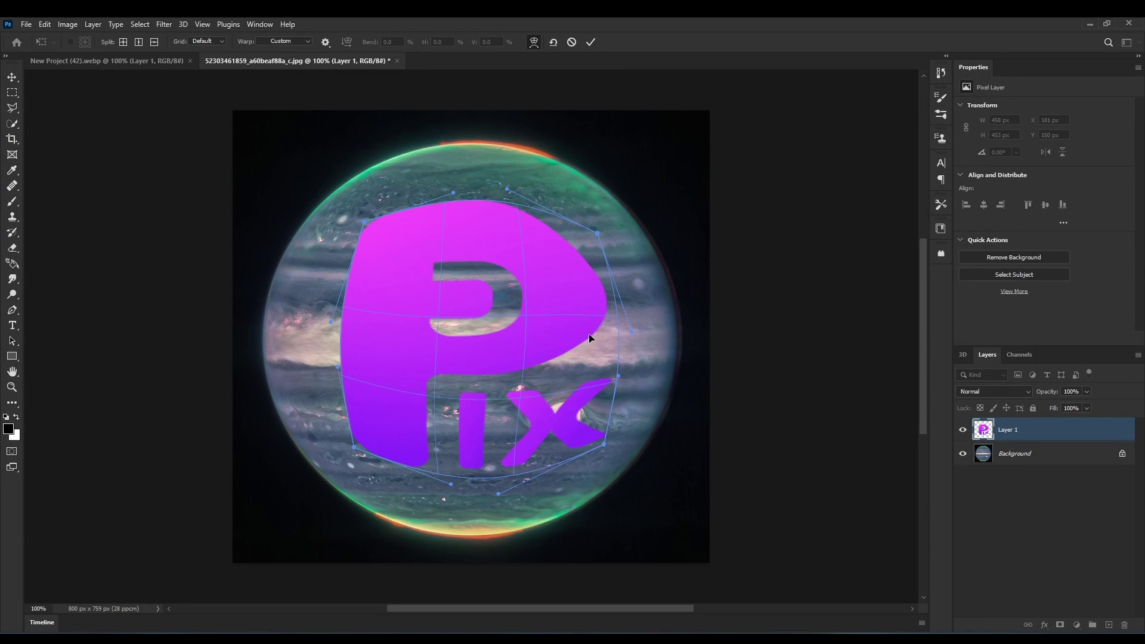
Commit the logo's warp in Photoshop, and in GIMP start Curve Bend on the logo layer with automatic preview
{"action": "key", "text": "Return"}
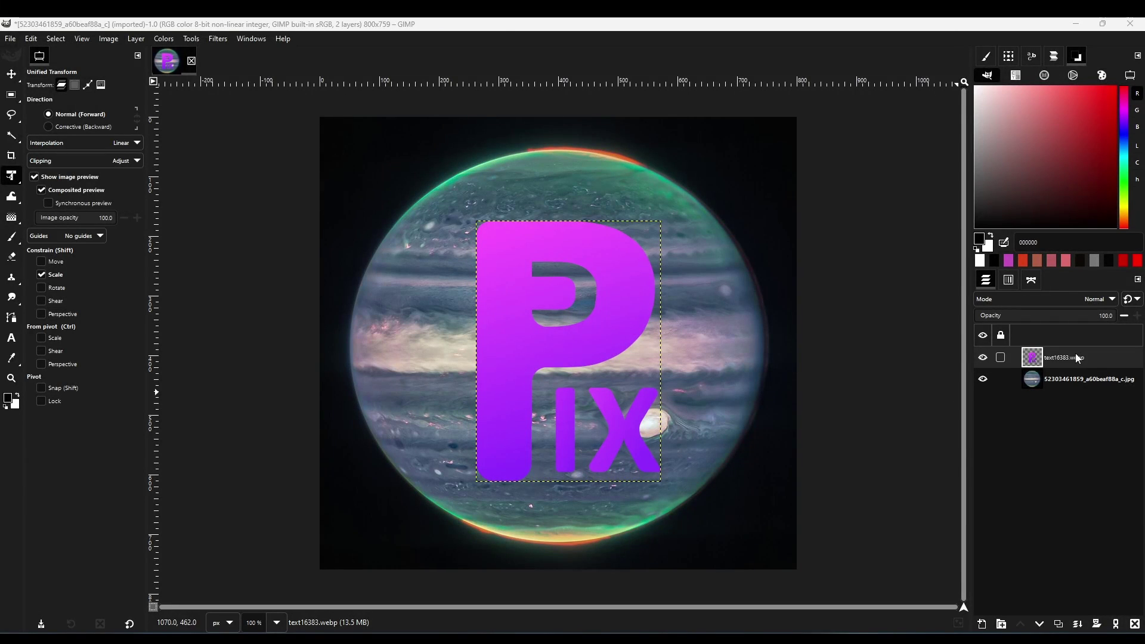
{"action": "left_click", "coordinate": [1077, 358]}
{"action": "left_click", "coordinate": [218, 39]}
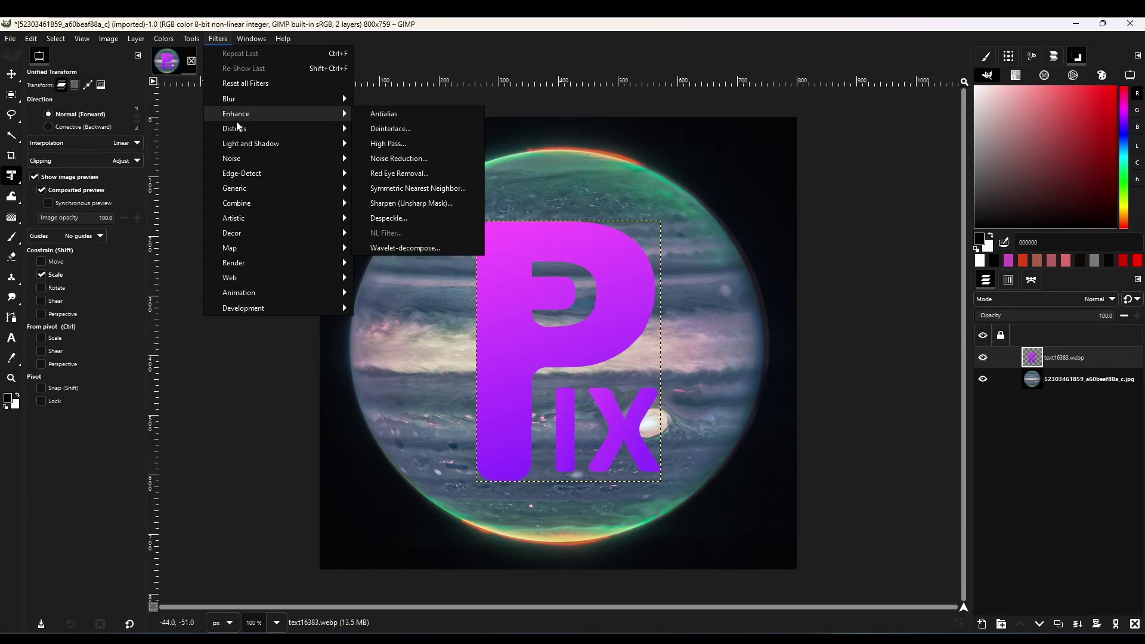
{"action": "mouse_move", "coordinate": [240, 127]}
{"action": "left_click", "coordinate": [405, 382]}
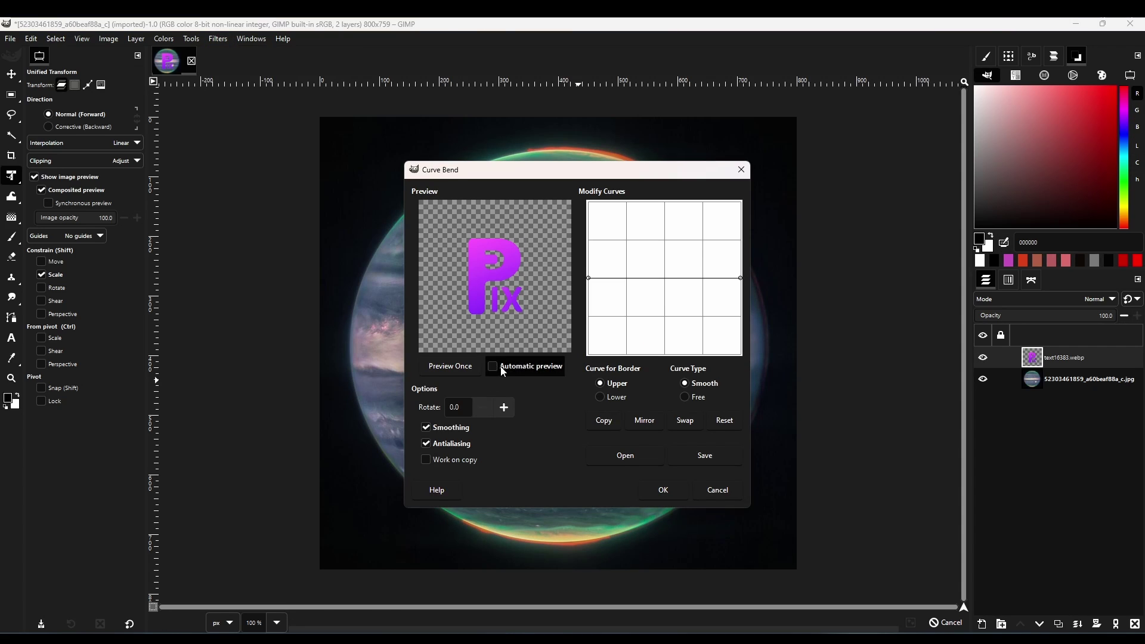
{"action": "left_click", "coordinate": [527, 366]}
Bend the upper border curve upward and the lower border curve downward, and apply the bend to the logo
{"action": "left_click", "coordinate": [667, 273]}
{"action": "left_click", "coordinate": [600, 397]}
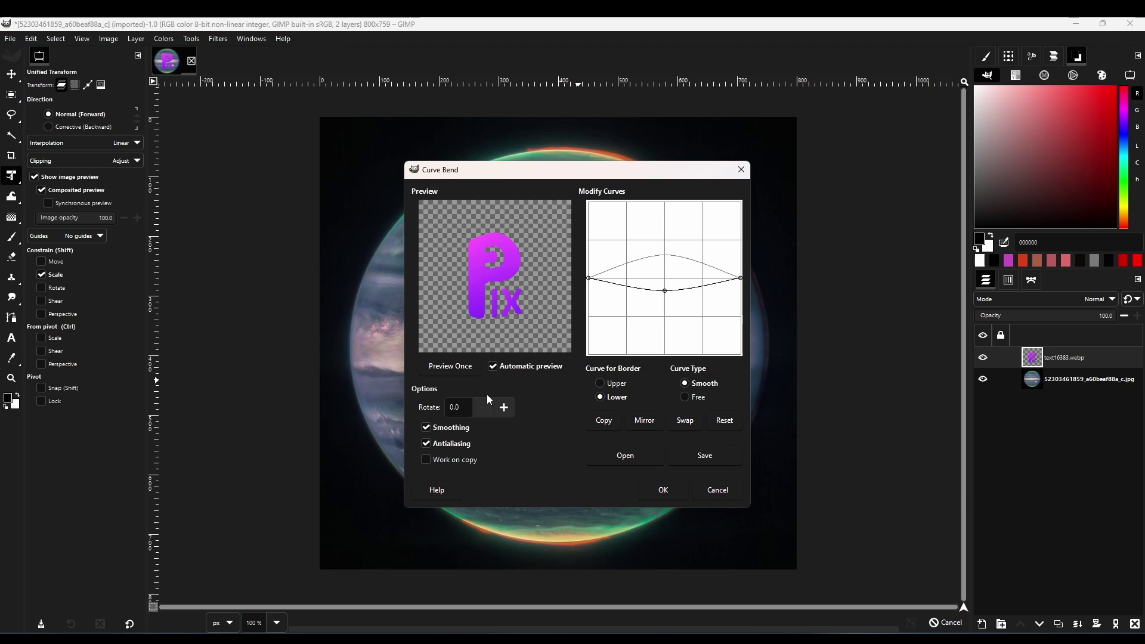
{"action": "left_click", "coordinate": [626, 383]}
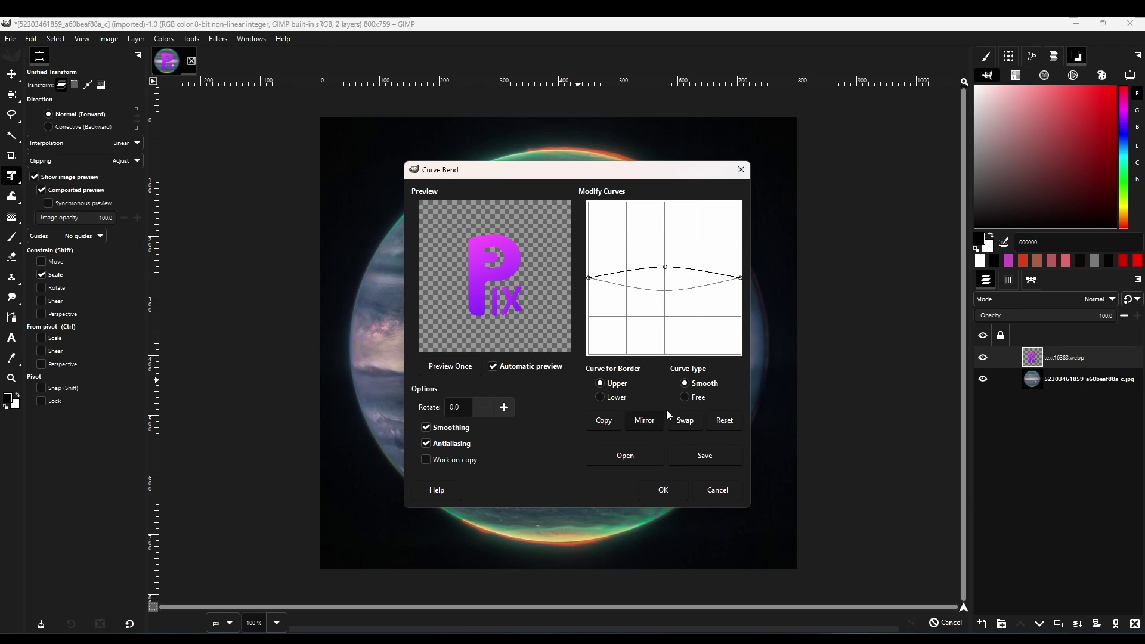
{"action": "left_click", "coordinate": [663, 490]}
Re-show the Curve Bend filter and apply its last curves to the logo once more
{"action": "left_click", "coordinate": [218, 38]}
{"action": "left_click", "coordinate": [307, 70]}
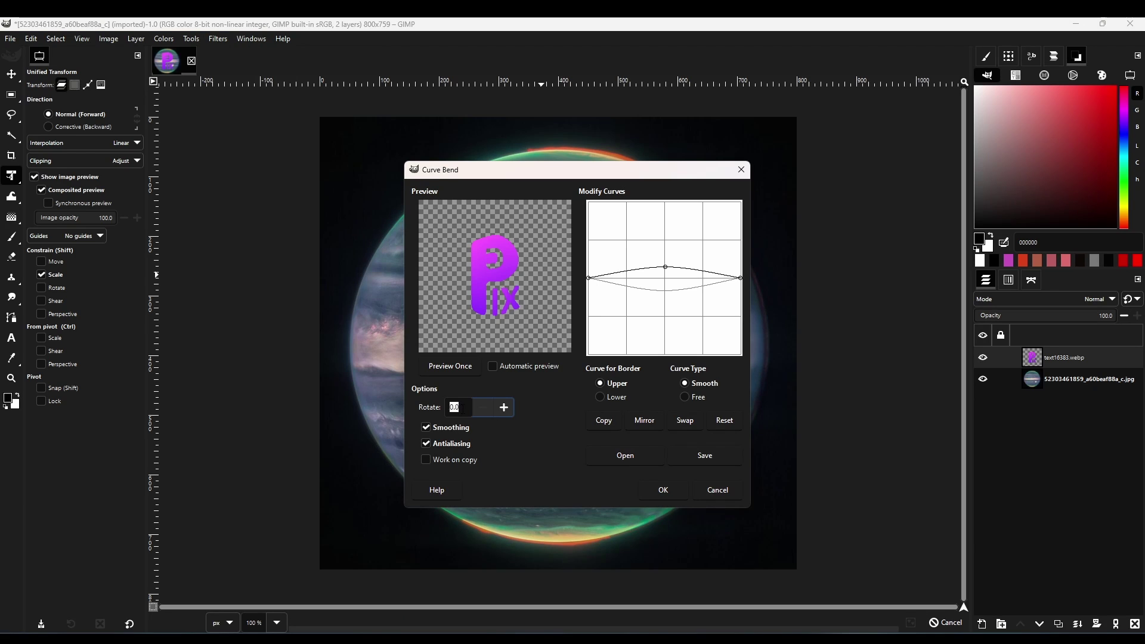
{"action": "left_click", "coordinate": [663, 490]}
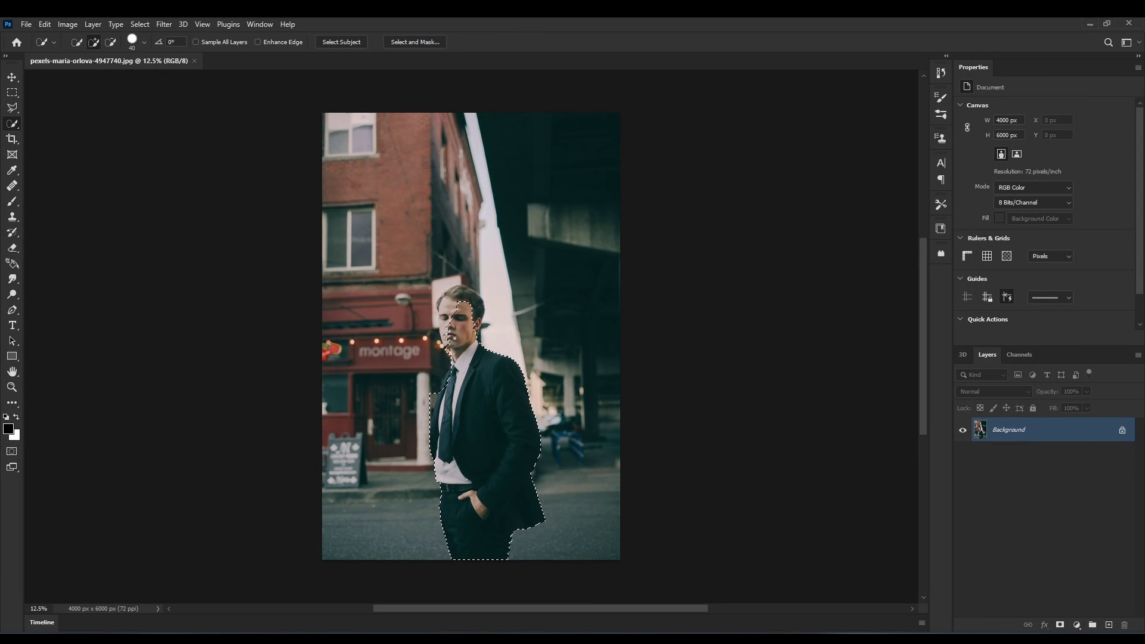
In Photoshop, open Select and Mask for the man's selection and subtract the background around his head and arm
{"action": "left_click", "coordinate": [415, 42]}
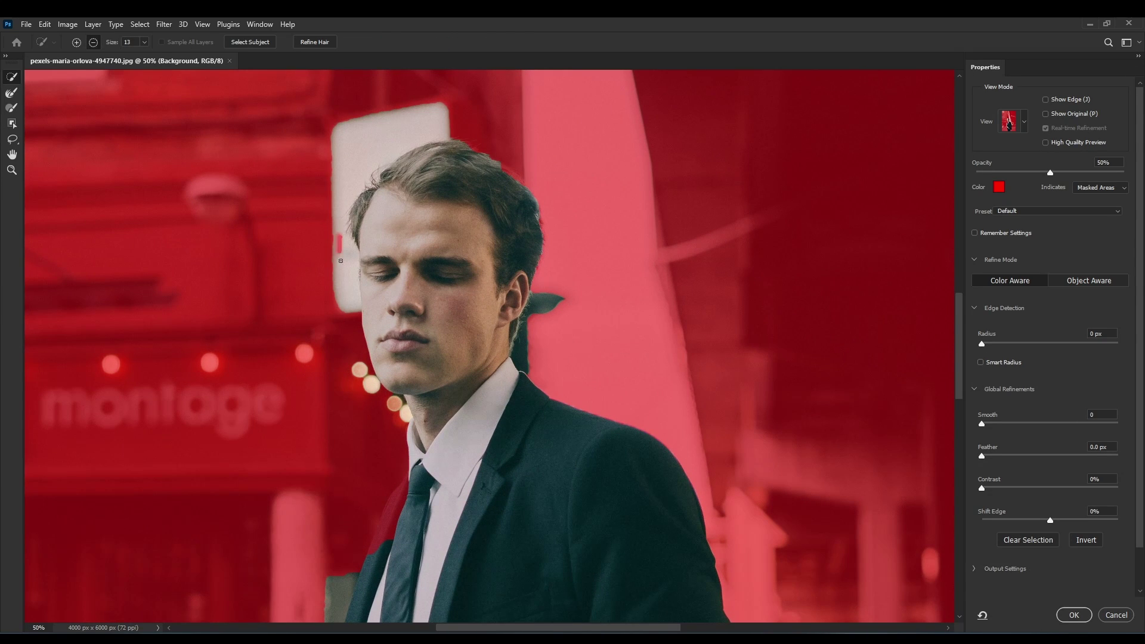
{"action": "left_click_drag", "start_coordinate": [342, 280], "coordinate": [332, 122]}
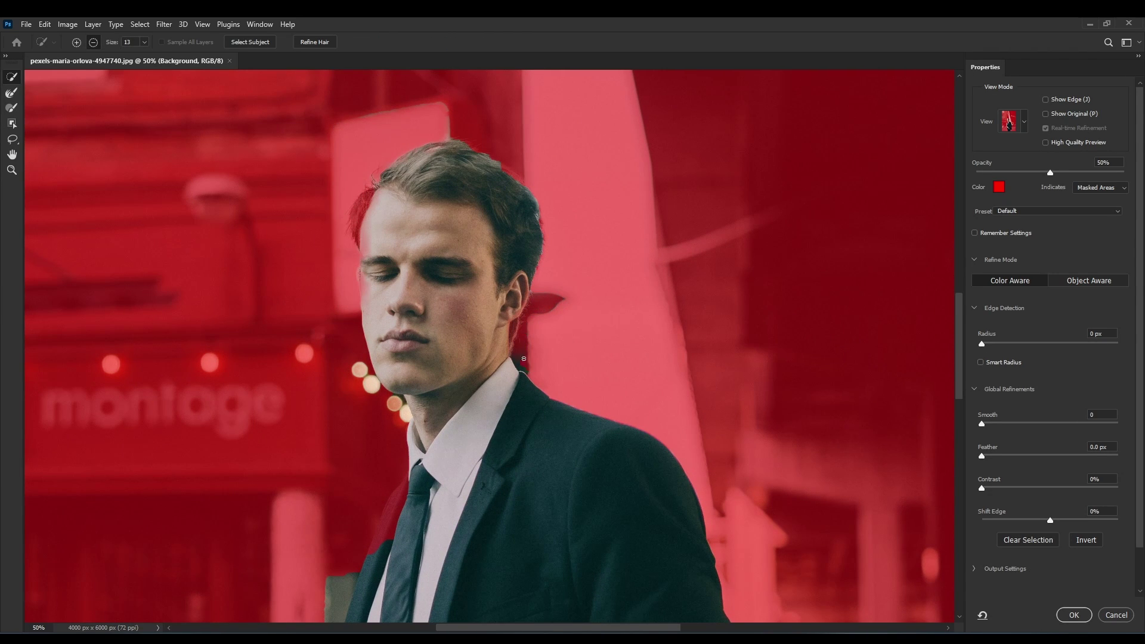
{"action": "scroll", "coordinate": [383, 366], "scroll_direction": "down", "scroll_amount": 3}
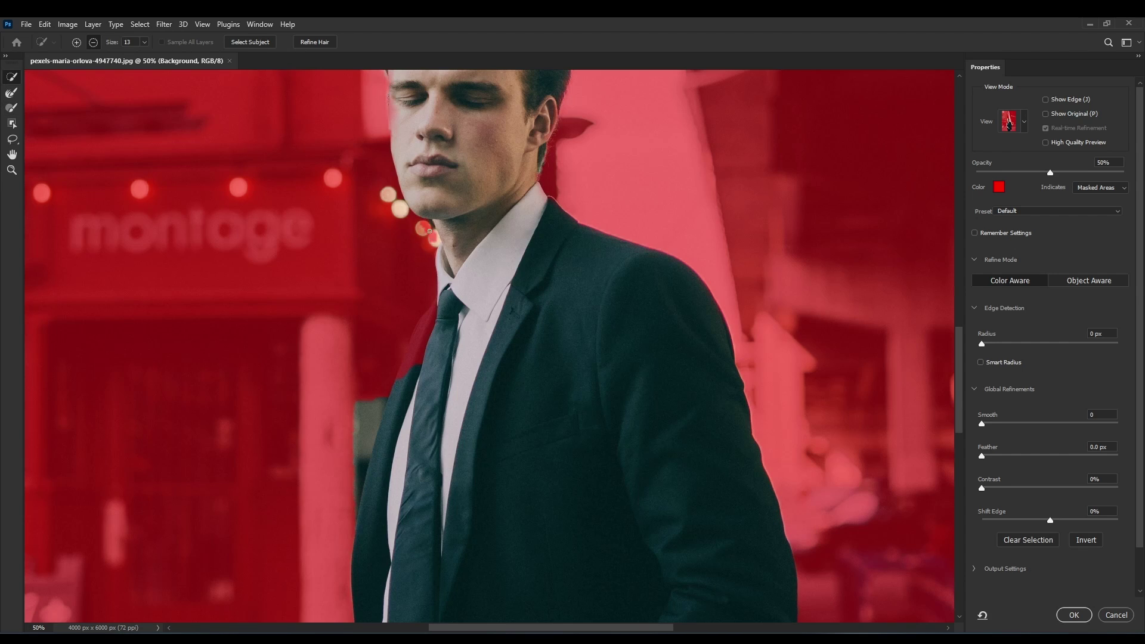
{"action": "scroll", "coordinate": [429, 321], "scroll_direction": "down", "scroll_amount": 2}
{"action": "mouse_move", "coordinate": [428, 321]}
{"action": "left_mouse_down"}
{"action": "mouse_move", "coordinate": [400, 418]}
{"action": "mouse_move", "coordinate": [457, 250]}
{"action": "mouse_move", "coordinate": [400, 329]}
{"action": "mouse_move", "coordinate": [358, 423]}
{"action": "left_mouse_up"}
{"action": "scroll", "coordinate": [440, 461], "scroll_direction": "up", "scroll_amount": 5}
{"action": "key", "text": "r"}
{"action": "key", "text": "w"}
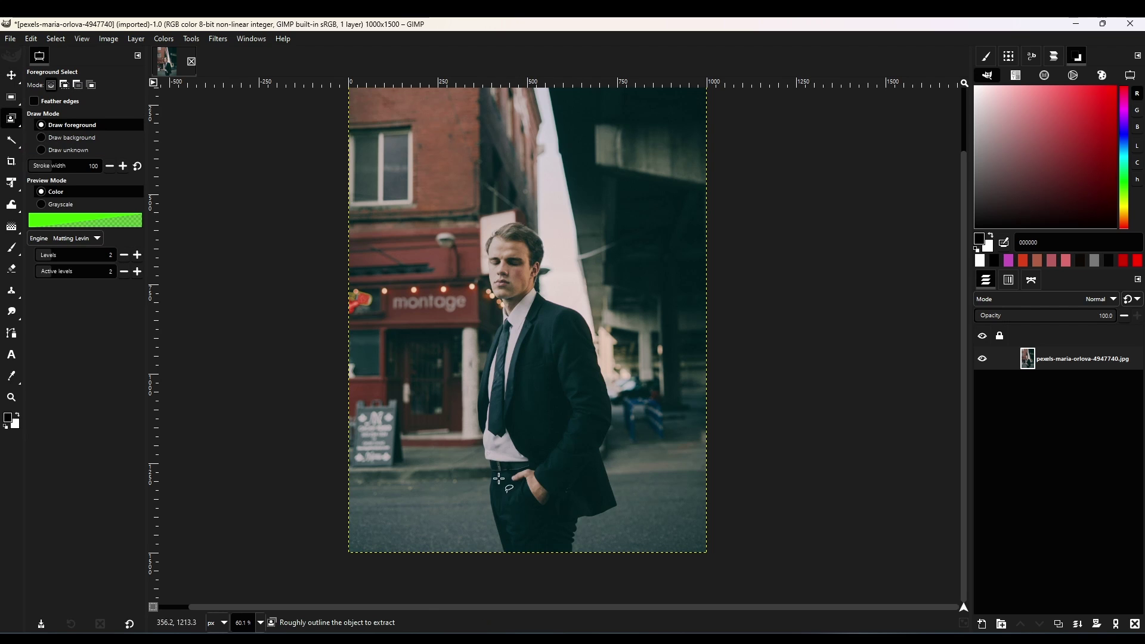
In GIMP, roughly outline the man with Foreground Select and paint over his body as foreground
{"action": "left_click_drag", "start_coordinate": [496, 558], "coordinate": [475, 371]}
{"action": "left_click_drag", "start_coordinate": [613, 525], "coordinate": [496, 558]}
{"action": "mouse_move", "coordinate": [526, 325]}
{"action": "left_mouse_down"}
{"action": "mouse_move", "coordinate": [543, 507]}
{"action": "mouse_move", "coordinate": [588, 489]}
{"action": "mouse_move", "coordinate": [578, 385]}
{"action": "mouse_move", "coordinate": [571, 454]}
{"action": "left_mouse_up"}
{"action": "left_click_drag", "start_coordinate": [559, 374], "coordinate": [572, 463]}
{"action": "left_click_drag", "start_coordinate": [525, 324], "coordinate": [526, 337]}
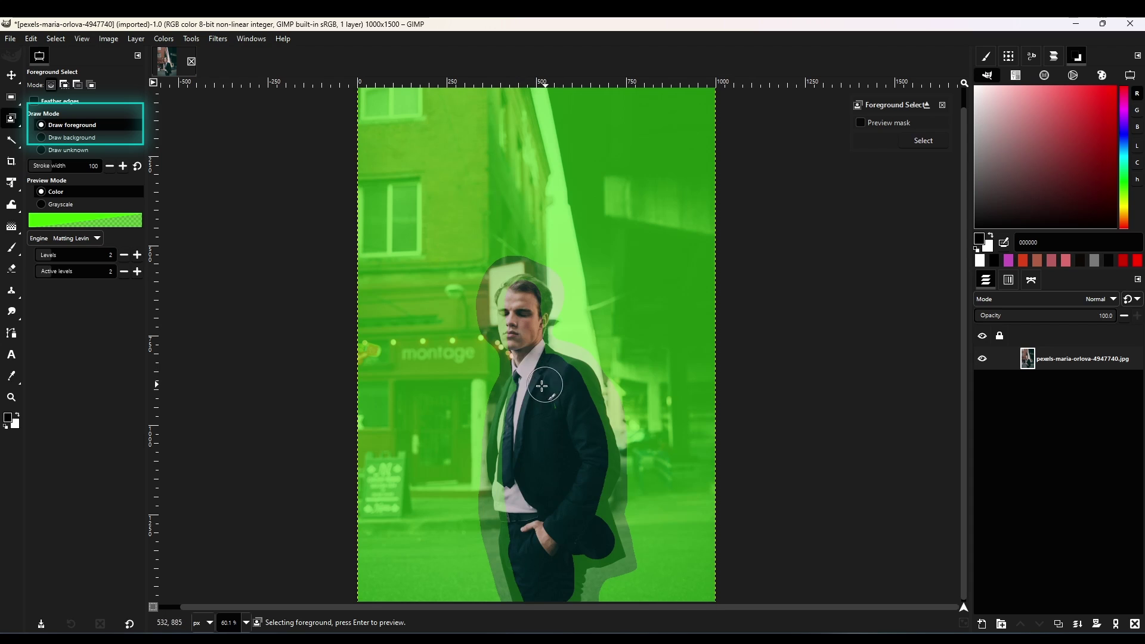
{"action": "mouse_move", "coordinate": [542, 386]}
{"action": "left_mouse_down"}
{"action": "mouse_move", "coordinate": [526, 405]}
{"action": "mouse_move", "coordinate": [514, 481]}
{"action": "left_mouse_up"}
Reduce the stroke width, mark finer details of the man as foreground and preview the mask
{"action": "scroll", "coordinate": [531, 331], "scroll_direction": "up", "scroll_amount": 3}
{"action": "scroll", "coordinate": [525, 325], "scroll_direction": "up", "scroll_amount": 1}
{"action": "key", "text": "["}
{"action": "key", "text": "["}
{"action": "key", "text": "["}
{"action": "key", "text": "["}
{"action": "key", "text": "["}
{"action": "key", "text": "["}
{"action": "key", "text": "["}
{"action": "key", "text": "["}
{"action": "key", "text": "["}
{"action": "key", "text": "["}
{"action": "mouse_move", "coordinate": [473, 257]}
{"action": "left_mouse_down"}
{"action": "mouse_move", "coordinate": [468, 384]}
{"action": "mouse_move", "coordinate": [511, 238]}
{"action": "mouse_move", "coordinate": [567, 250]}
{"action": "left_mouse_up"}
{"action": "scroll", "coordinate": [600, 267], "scroll_direction": "down", "scroll_amount": 6}
{"action": "key", "text": "Return"}
Paint correction strokes along the man's outline to refine the selection mask
{"action": "scroll", "coordinate": [638, 353], "scroll_direction": "up", "scroll_amount": 5}
{"action": "mouse_move", "coordinate": [457, 173]}
{"action": "left_mouse_down"}
{"action": "mouse_move", "coordinate": [485, 223]}
{"action": "mouse_move", "coordinate": [548, 437]}
{"action": "mouse_move", "coordinate": [513, 555]}
{"action": "left_mouse_up"}
{"action": "scroll", "coordinate": [521, 517], "scroll_direction": "down", "scroll_amount": 5}
{"action": "mouse_move", "coordinate": [495, 320]}
{"action": "left_mouse_down"}
{"action": "mouse_move", "coordinate": [534, 461]}
{"action": "mouse_move", "coordinate": [357, 492]}
{"action": "left_mouse_up"}
{"action": "left_click_drag", "start_coordinate": [422, 465], "coordinate": [486, 221]}
{"action": "left_click_drag", "start_coordinate": [489, 263], "coordinate": [469, 377]}
{"action": "mouse_move", "coordinate": [265, 154]}
{"action": "left_mouse_down"}
{"action": "mouse_move", "coordinate": [270, 235]}
{"action": "mouse_move", "coordinate": [313, 386]}
{"action": "left_mouse_up"}
{"action": "scroll", "coordinate": [373, 299], "scroll_direction": "up", "scroll_amount": 5}
{"action": "left_click_drag", "start_coordinate": [283, 245], "coordinate": [297, 325]}
{"action": "scroll", "coordinate": [360, 258], "scroll_direction": "up", "scroll_amount": 5}
{"action": "mouse_move", "coordinate": [318, 215]}
{"action": "left_mouse_down"}
{"action": "mouse_move", "coordinate": [281, 316]}
{"action": "mouse_move", "coordinate": [263, 416]}
{"action": "left_mouse_up"}
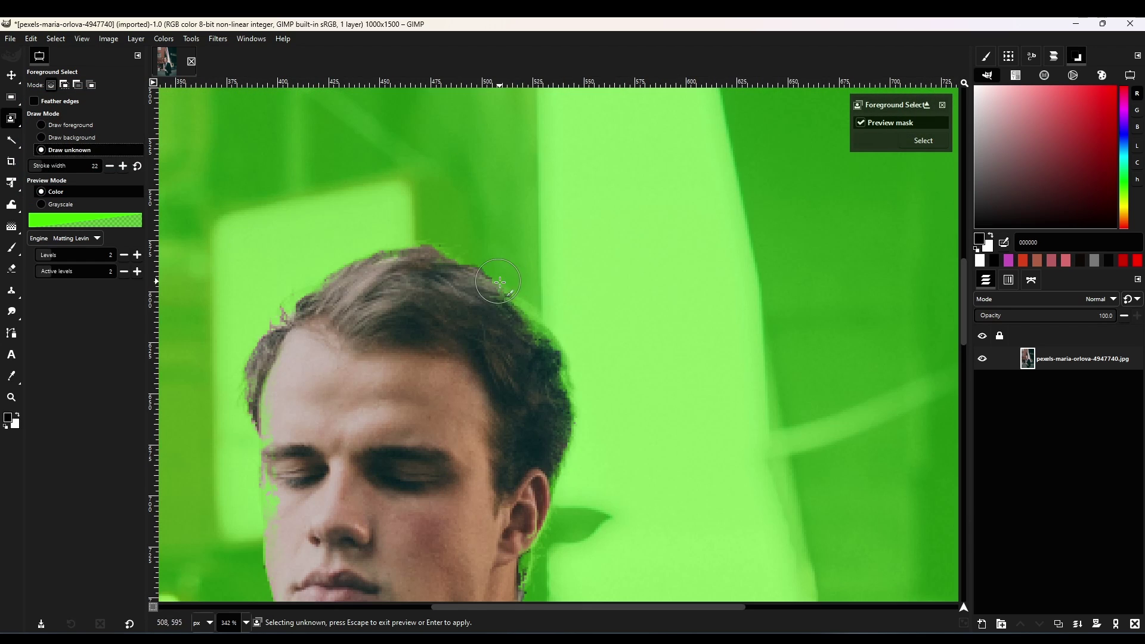
{"action": "mouse_move", "coordinate": [501, 276]}
{"action": "left_mouse_down"}
{"action": "mouse_move", "coordinate": [574, 378]}
{"action": "mouse_move", "coordinate": [311, 290]}
{"action": "left_mouse_up"}
{"action": "left_click_drag", "start_coordinate": [383, 329], "coordinate": [417, 332]}
Switch to drawing foreground and paint back the missing parts of the man up to his head
{"action": "left_click", "coordinate": [70, 125]}
{"action": "left_click_drag", "start_coordinate": [314, 396], "coordinate": [324, 535]}
{"action": "scroll", "coordinate": [567, 537], "scroll_direction": "up", "scroll_amount": 3}
{"action": "scroll", "coordinate": [513, 382], "scroll_direction": "up", "scroll_amount": 4}
{"action": "left_click_drag", "start_coordinate": [491, 480], "coordinate": [501, 261]}
{"action": "scroll", "coordinate": [507, 334], "scroll_direction": "up", "scroll_amount": 4}
{"action": "left_click_drag", "start_coordinate": [504, 361], "coordinate": [426, 271]}
{"action": "scroll", "coordinate": [440, 387], "scroll_direction": "left", "scroll_amount": 5}
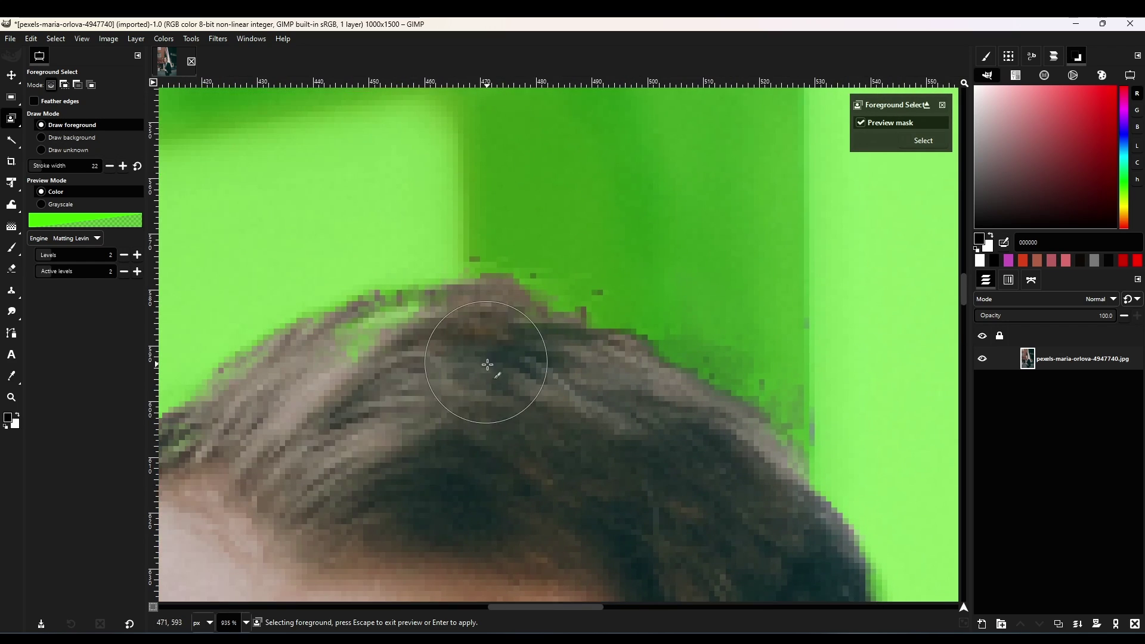
Paint the missing hair along the top of the man's head as foreground
{"action": "left_click_drag", "start_coordinate": [461, 348], "coordinate": [348, 401]}
{"action": "scroll", "coordinate": [417, 381], "scroll_direction": "down", "scroll_amount": 2}
{"action": "left_click_drag", "start_coordinate": [495, 357], "coordinate": [432, 404]}
{"action": "scroll", "coordinate": [454, 459], "scroll_direction": "up", "scroll_amount": 2}
{"action": "left_click_drag", "start_coordinate": [481, 311], "coordinate": [412, 439]}
{"action": "left_click_drag", "start_coordinate": [409, 391], "coordinate": [396, 417]}
{"action": "scroll", "coordinate": [556, 424], "scroll_direction": "down", "scroll_amount": 5}
{"action": "scroll", "coordinate": [511, 545], "scroll_direction": "up", "scroll_amount": 2}
Switch to drawing background, paint out the leftover background along the man's edge and apply the foreground selection
{"action": "left_click", "coordinate": [71, 138]}
{"action": "left_click_drag", "start_coordinate": [564, 255], "coordinate": [625, 504]}
{"action": "scroll", "coordinate": [653, 479], "scroll_direction": "down", "scroll_amount": 3}
{"action": "scroll", "coordinate": [632, 555], "scroll_direction": "up", "scroll_amount": 3}
{"action": "left_click_drag", "start_coordinate": [626, 227], "coordinate": [678, 395]}
{"action": "scroll", "coordinate": [708, 392], "scroll_direction": "down", "scroll_amount": 3}
{"action": "scroll", "coordinate": [552, 338], "scroll_direction": "up", "scroll_amount": 3}
{"action": "scroll", "coordinate": [552, 338], "scroll_direction": "down", "scroll_amount": 3}
{"action": "key", "text": "Return"}
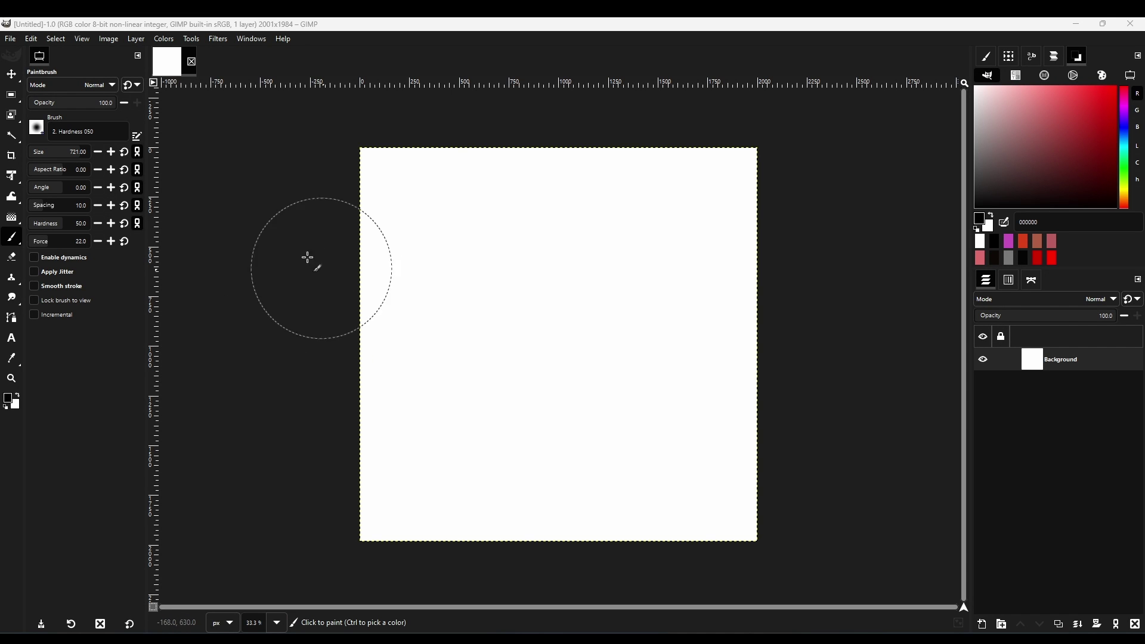
Add a new layer, fill a rectangular selection of about 1233 × 1002 px with black and clear the selection
{"action": "left_click", "coordinate": [12, 75]}
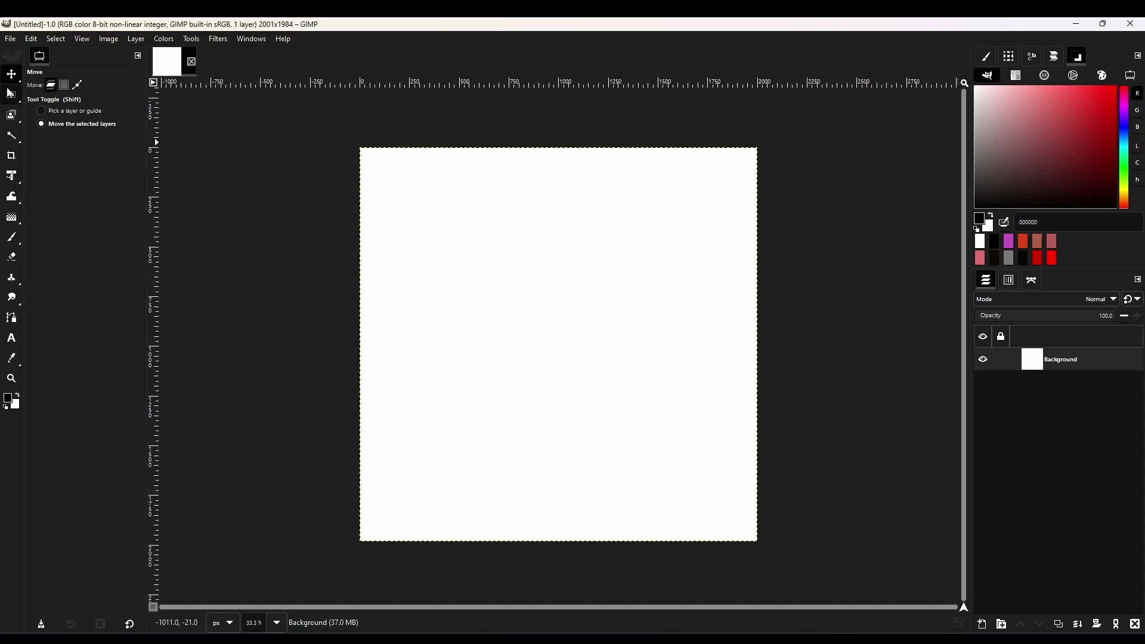
{"action": "mouse_move", "coordinate": [11, 96]}
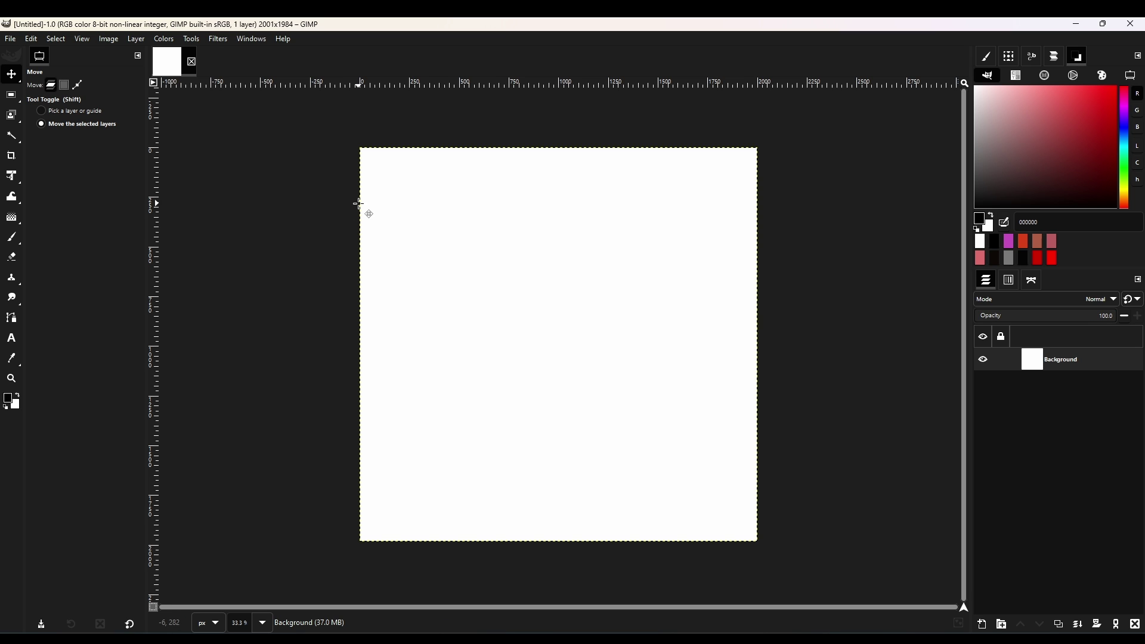
{"action": "left_click", "coordinate": [982, 624]}
{"action": "key", "text": "Return"}
{"action": "key", "text": "r"}
{"action": "left_click_drag", "start_coordinate": [486, 239], "coordinate": [730, 439]}
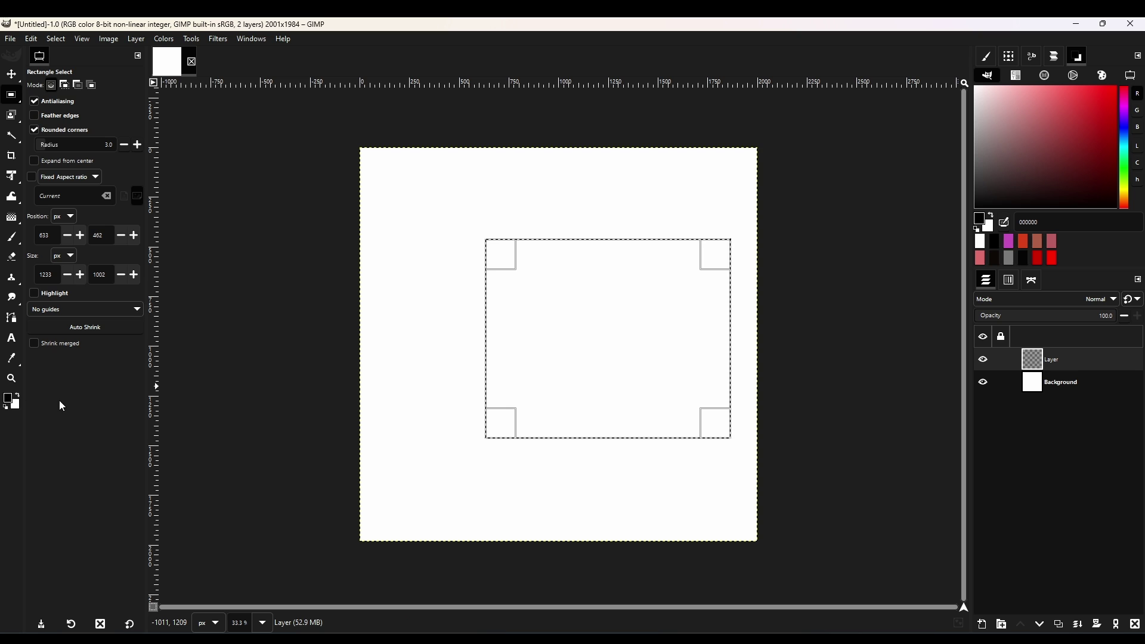
{"action": "left_click_drag", "start_coordinate": [525, 345], "coordinate": [526, 345]}
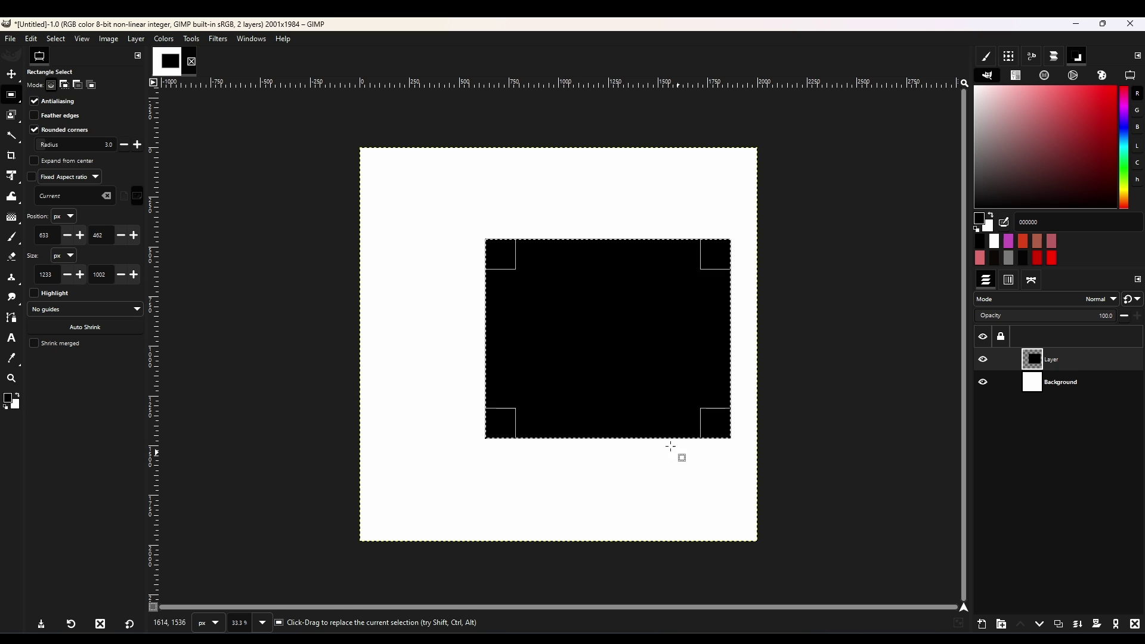
{"action": "left_click", "coordinate": [58, 40]}
{"action": "left_click", "coordinate": [68, 72]}
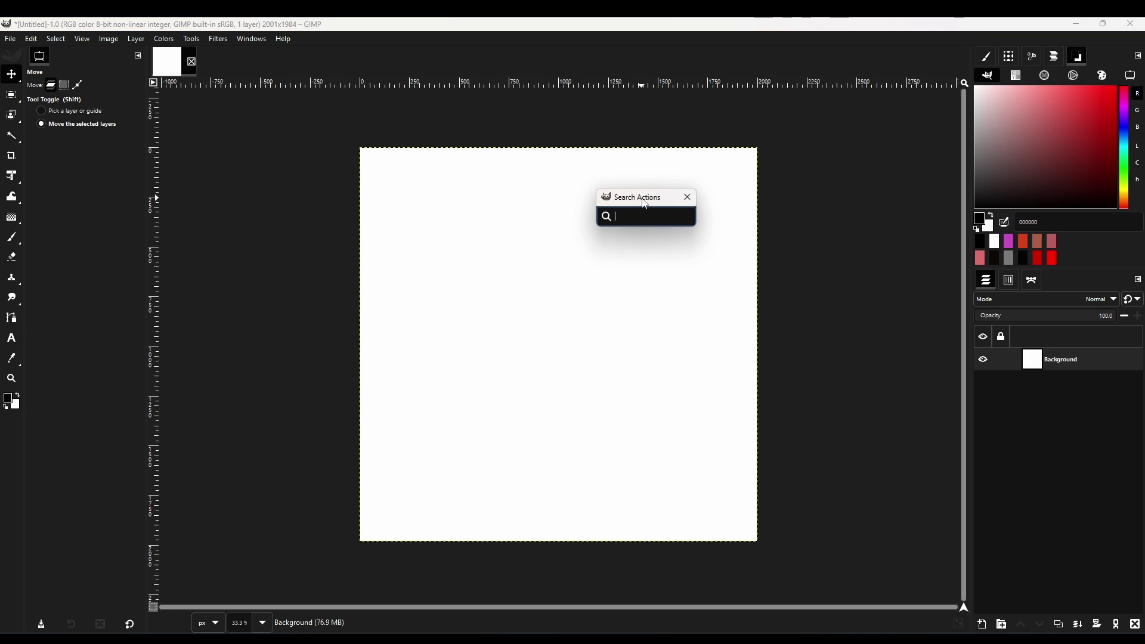
Search the available actions for "gfi" and open the Gfig geometric shapes filter
{"action": "type", "text": "g"}
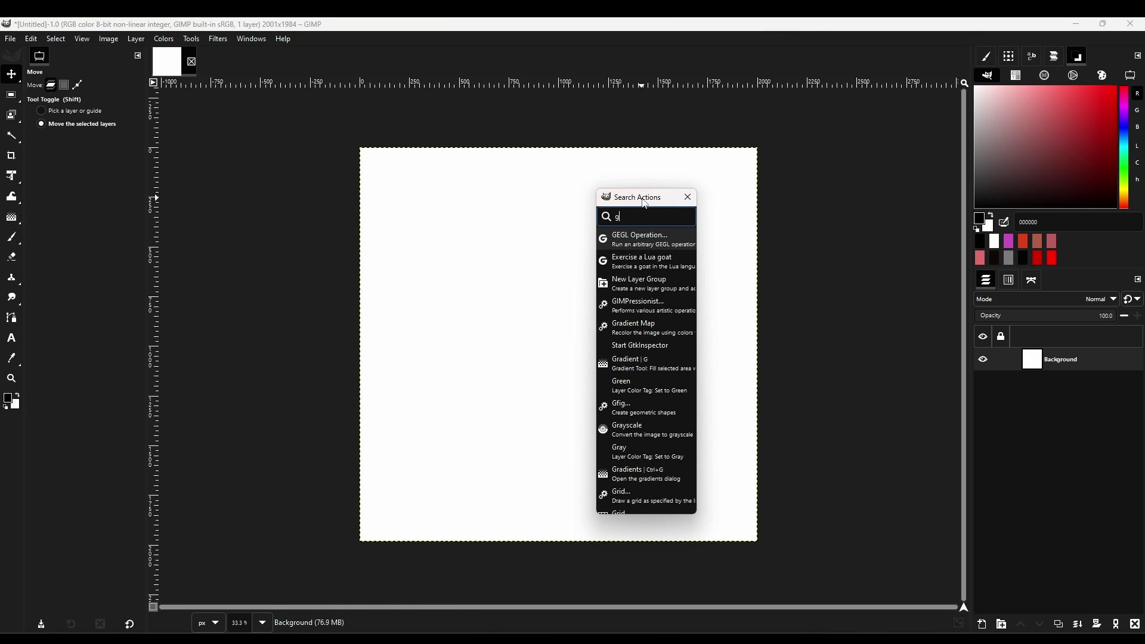
{"action": "type", "text": "fig"}
{"action": "left_click", "coordinate": [670, 240]}
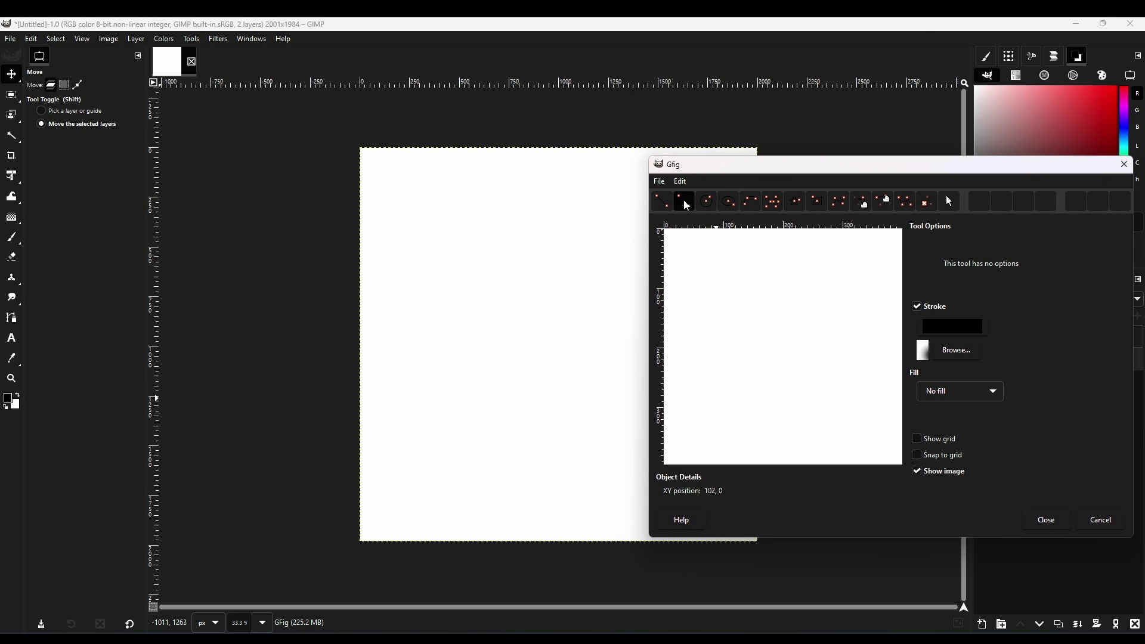
Turn off the stroke for Gfig shapes and set their fill to a solid red color
{"action": "left_click", "coordinate": [926, 310]}
{"action": "left_click", "coordinate": [964, 394]}
{"action": "left_click", "coordinate": [951, 411]}
{"action": "left_click", "coordinate": [949, 413]}
{"action": "left_click", "coordinate": [858, 301]}
{"action": "left_click", "coordinate": [943, 472]}
Draw a red rectangle near the middle of the canvas and a red circle in its upper-left corner, and switch to drawing regular polygons
{"action": "left_click_drag", "start_coordinate": [742, 309], "coordinate": [836, 391]}
{"action": "left_click", "coordinate": [706, 201]}
{"action": "left_click", "coordinate": [773, 201]}
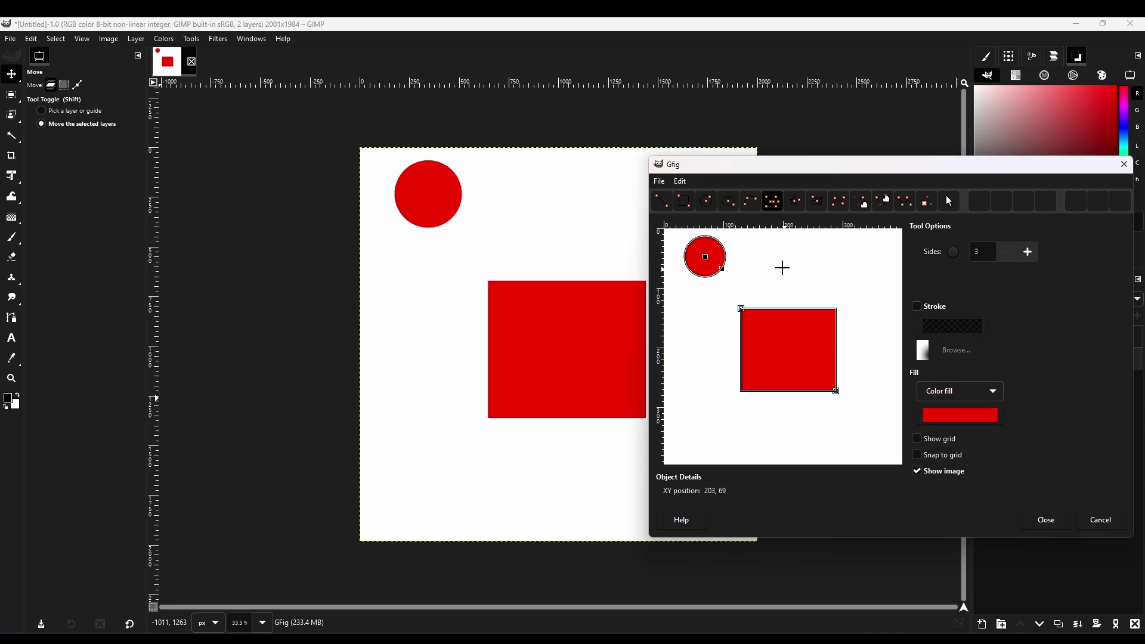